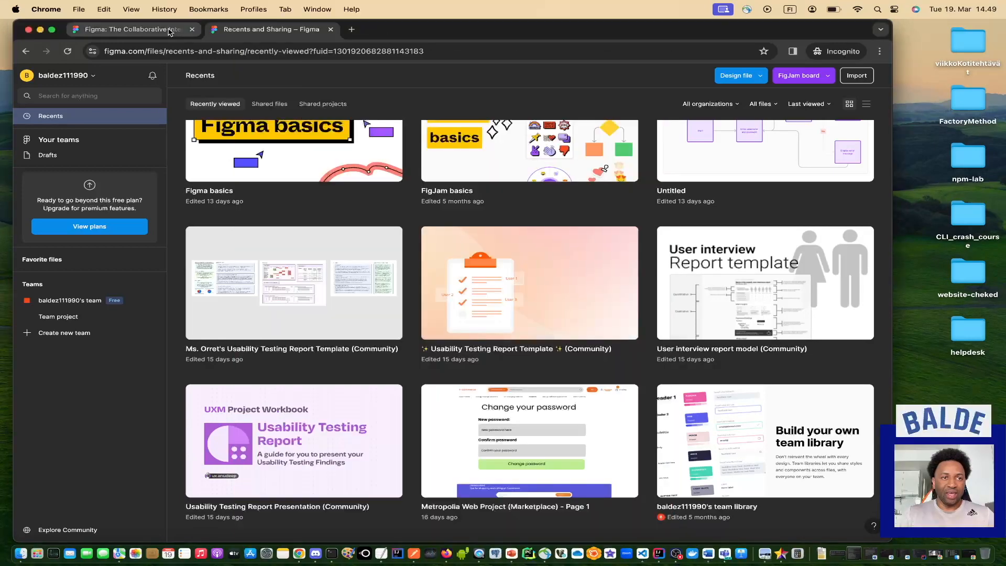
# Return to Figma's Recents page and show the 'Create new design file in…' options.
pyautogui.click(131, 29)
pyautogui.write('s')
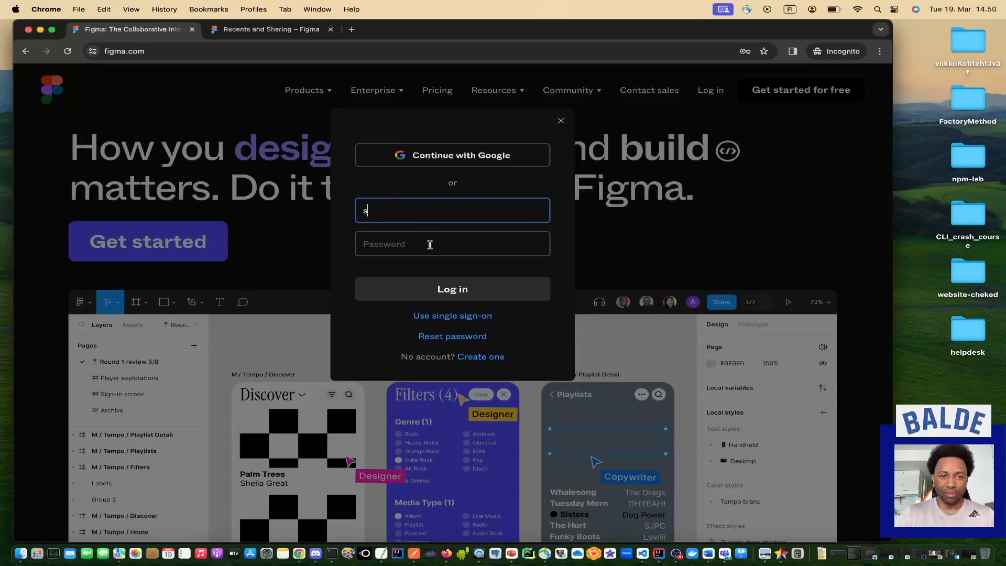
pyautogui.click(272, 30)
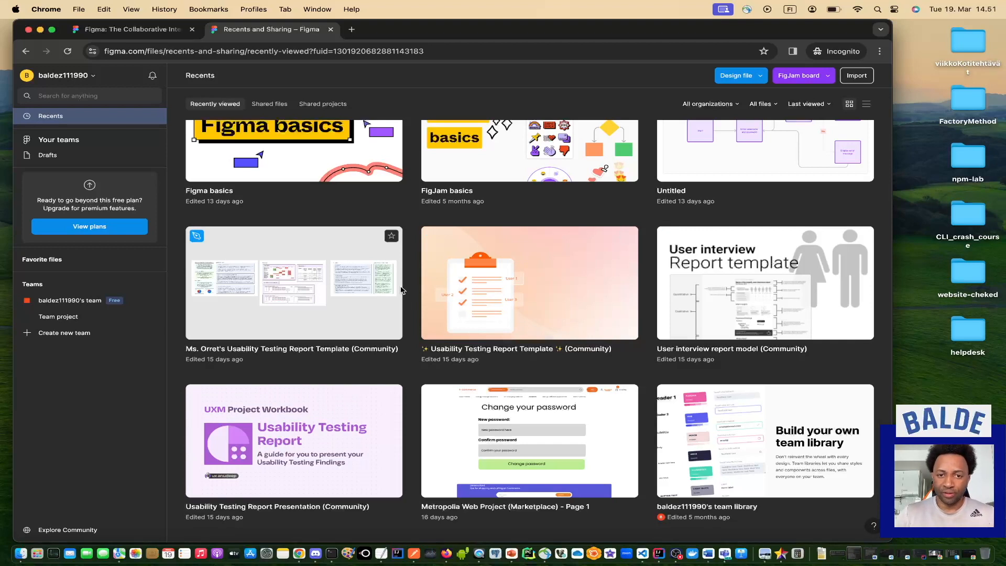
pyautogui.click(761, 79)
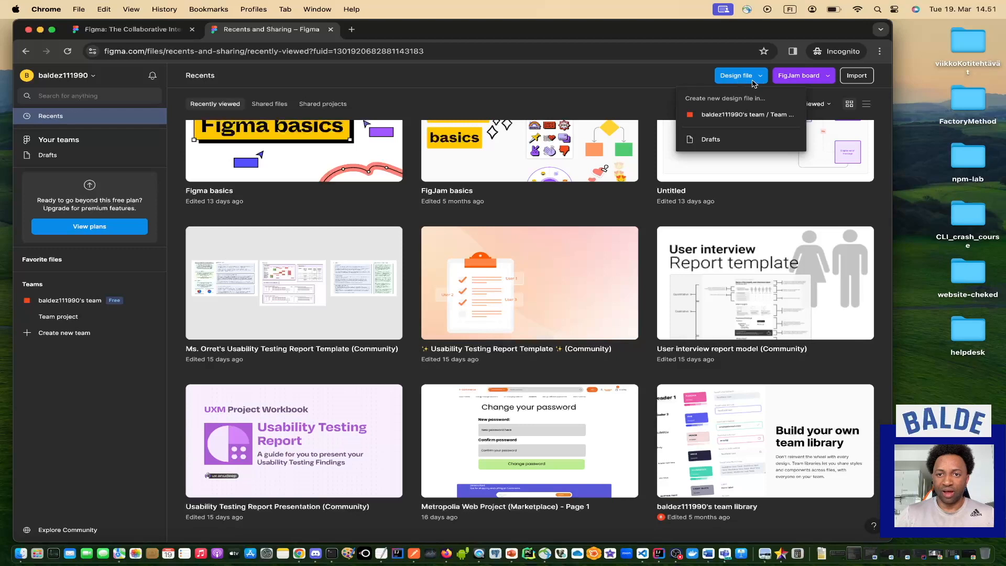
# Create a new design file in Drafts and rename it 'Login Page'.
pyautogui.click(712, 140)
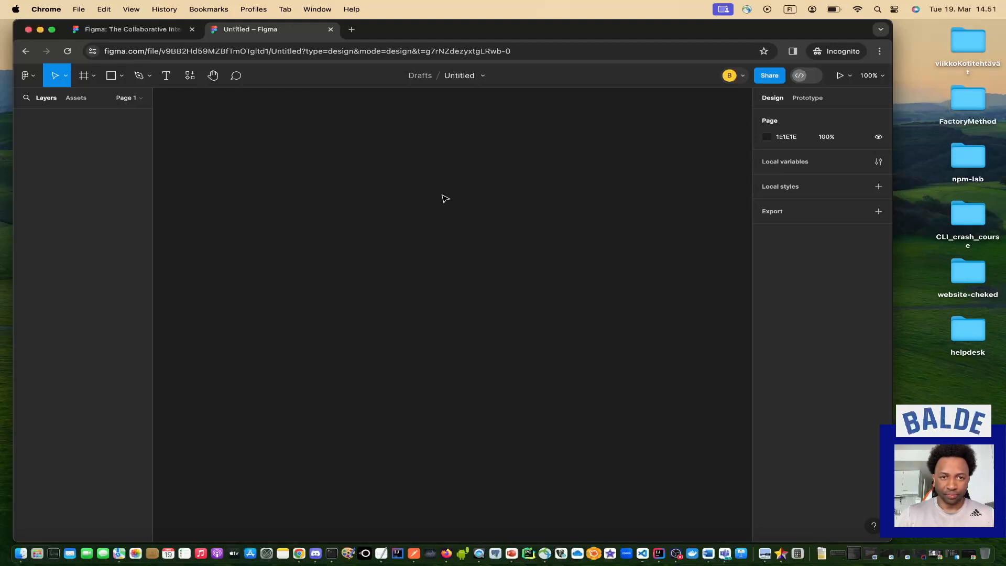
pyautogui.doubleClick(466, 80)
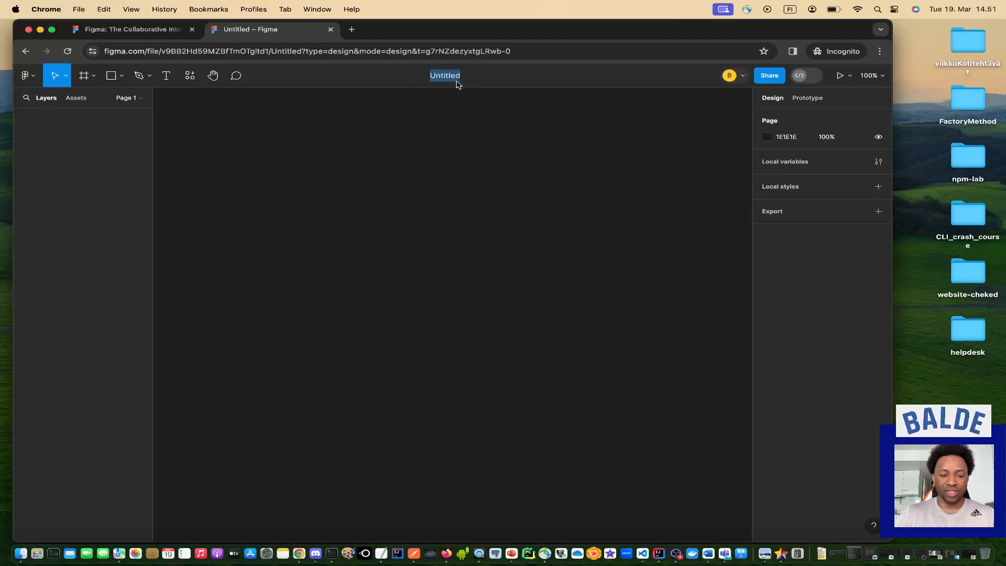
pyautogui.write('L')
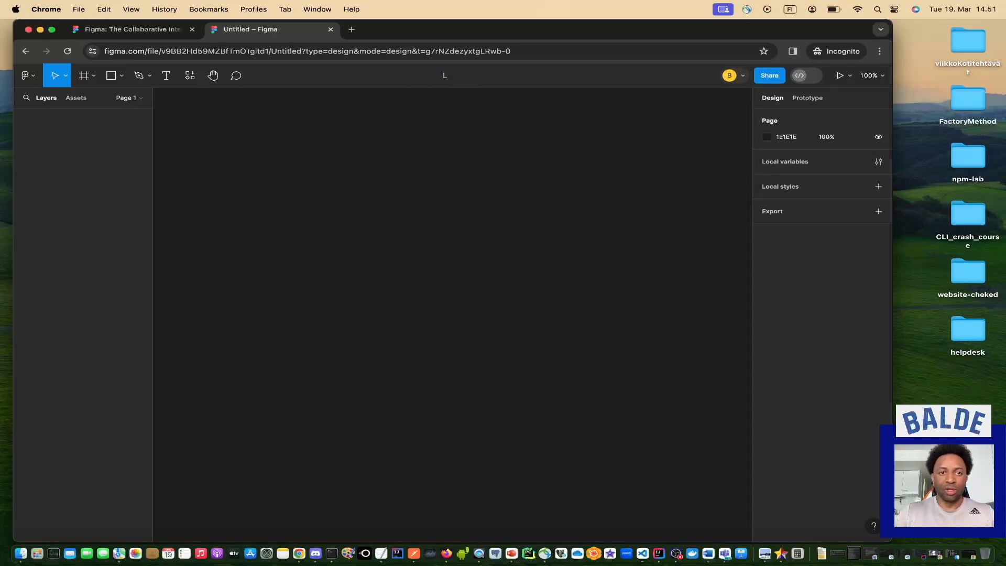
pyautogui.write('ogin ')
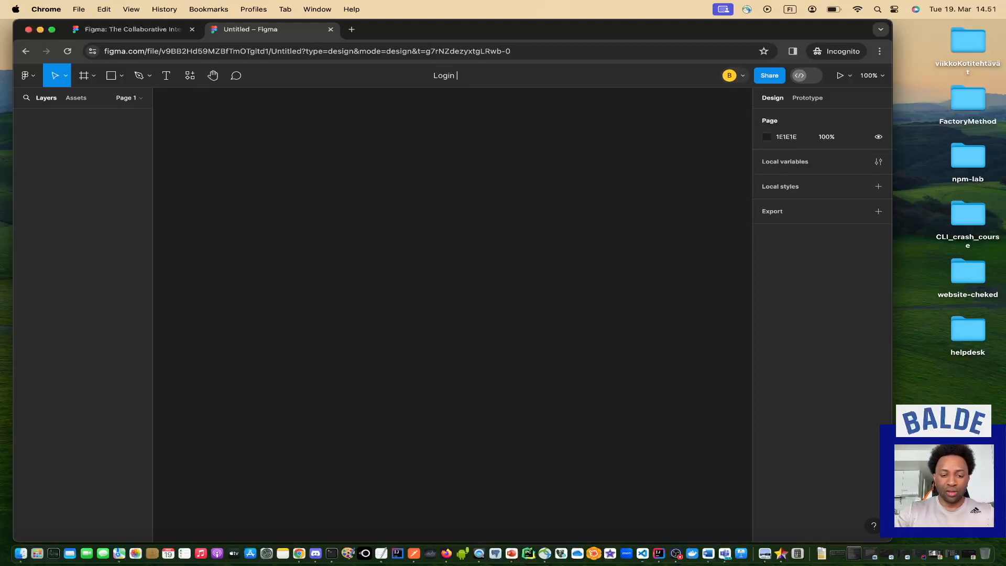
pyautogui.write('Page')
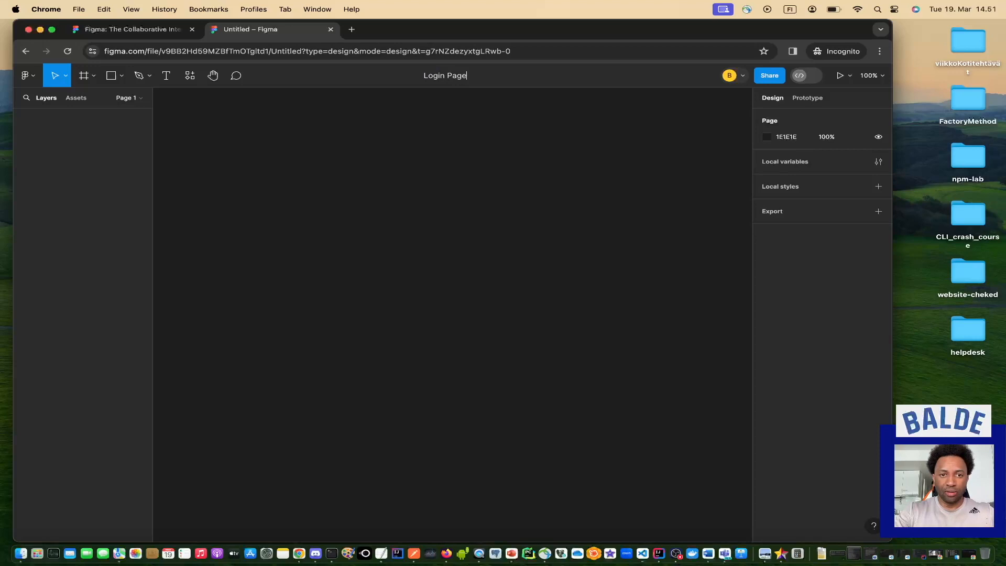
pyautogui.press('Return')
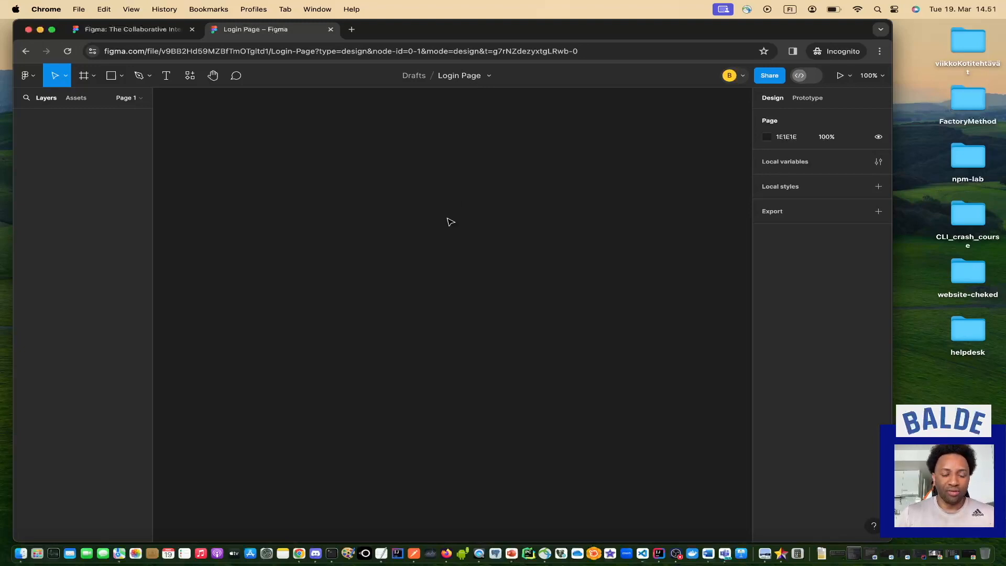
# Draw a new frame, Frame 1, on the Login Page canvas.
pyautogui.click(93, 79)
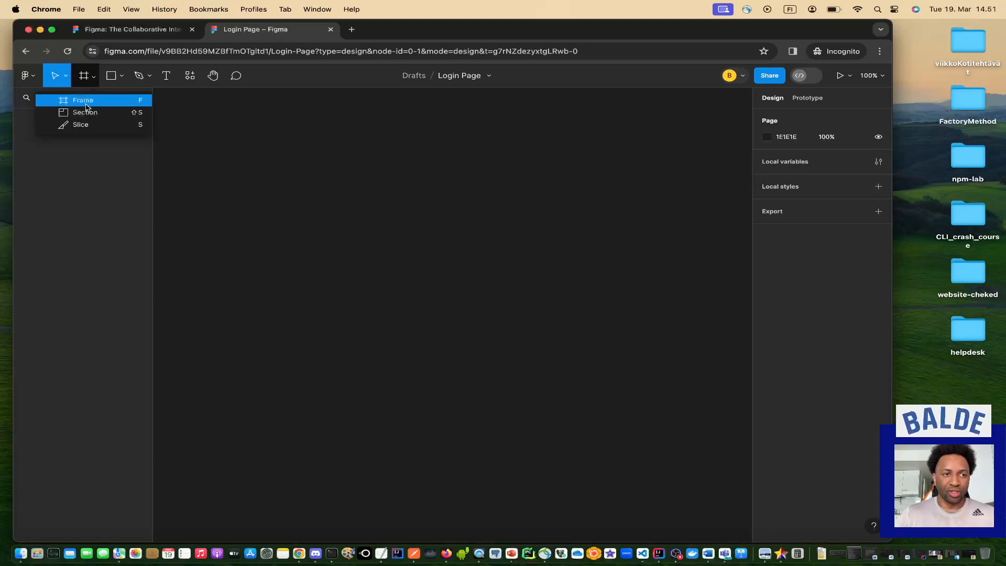
pyautogui.click(86, 103)
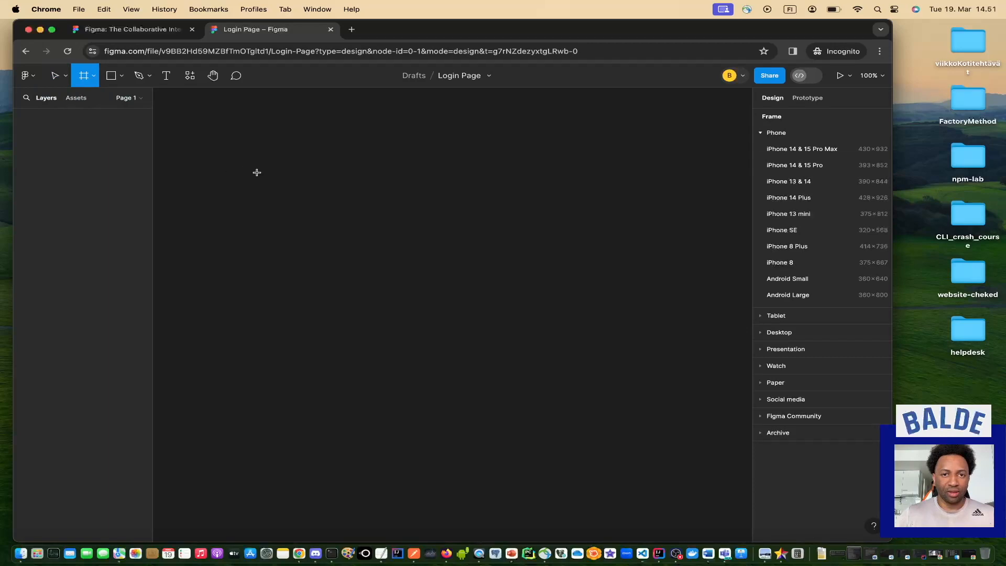
pyautogui.moveTo(263, 177); pyautogui.dragTo(652, 502)
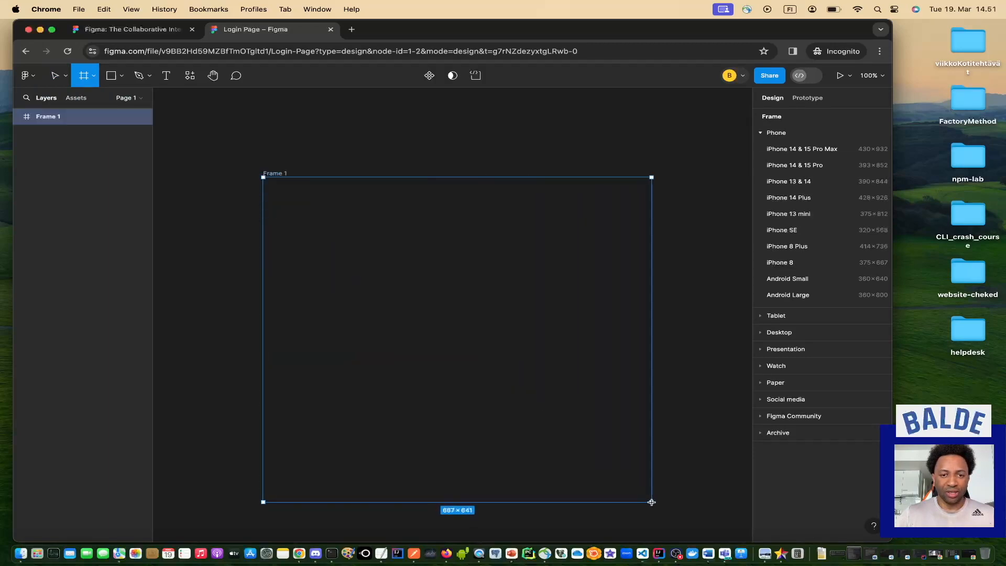
pyautogui.moveTo(652, 502); pyautogui.dragTo(657, 479)
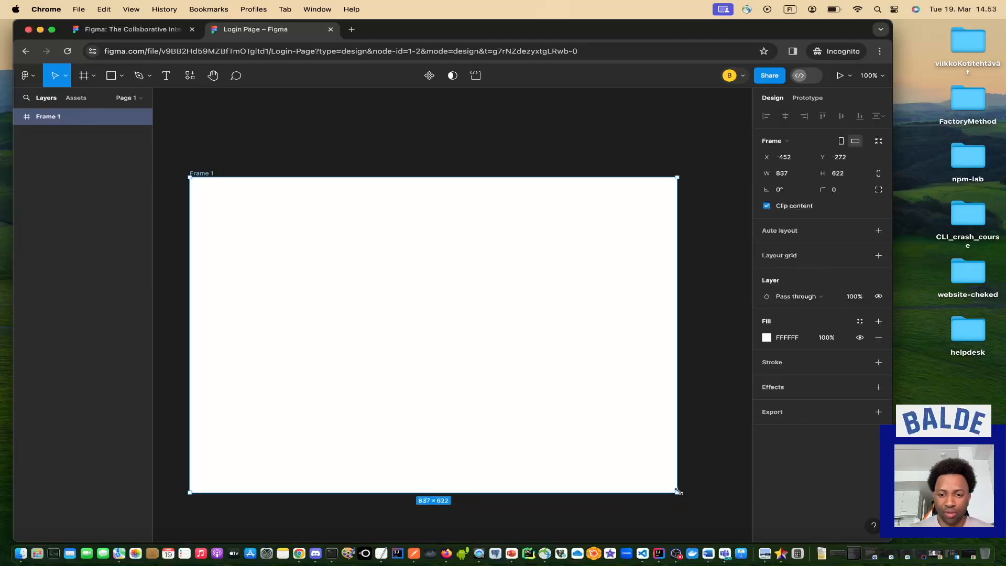
pyautogui.moveTo(678, 491); pyautogui.dragTo(437, 452)
pyautogui.hscroll(-5, 411, 485)
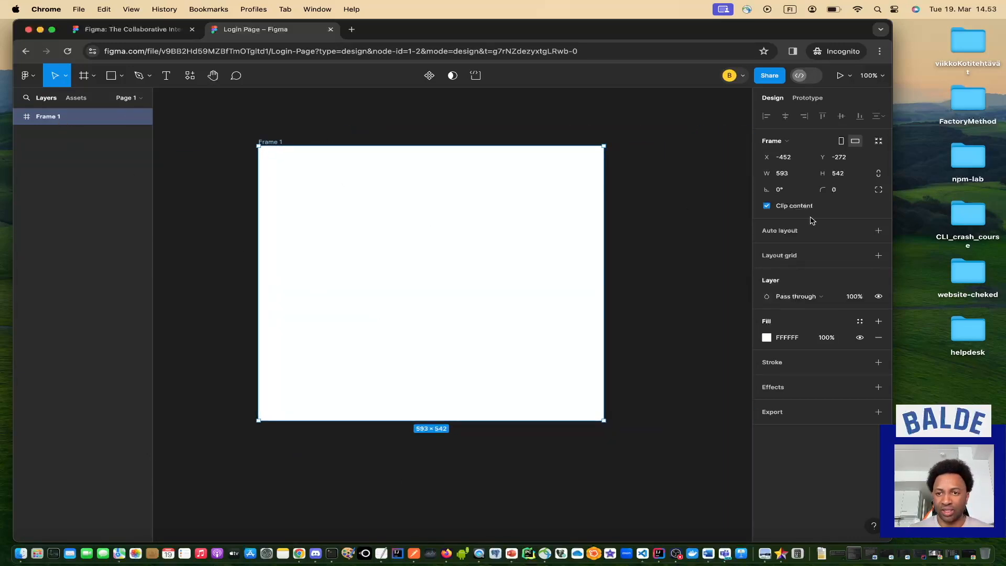
# Set Frame 1's width and height in the Design panel to 716 × 736.
pyautogui.click(791, 175)
pyautogui.doubleClick(791, 176)
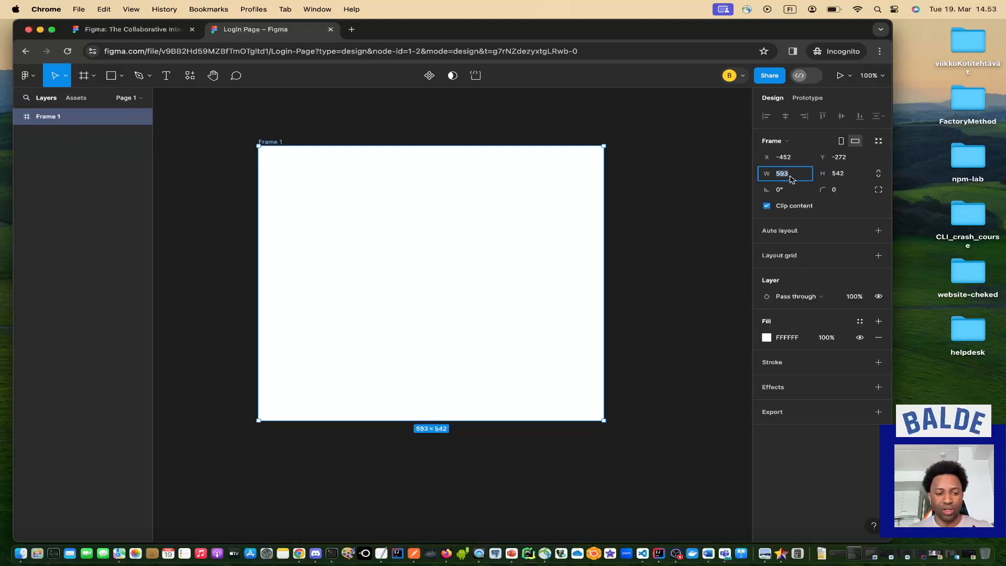
pyautogui.write('100')
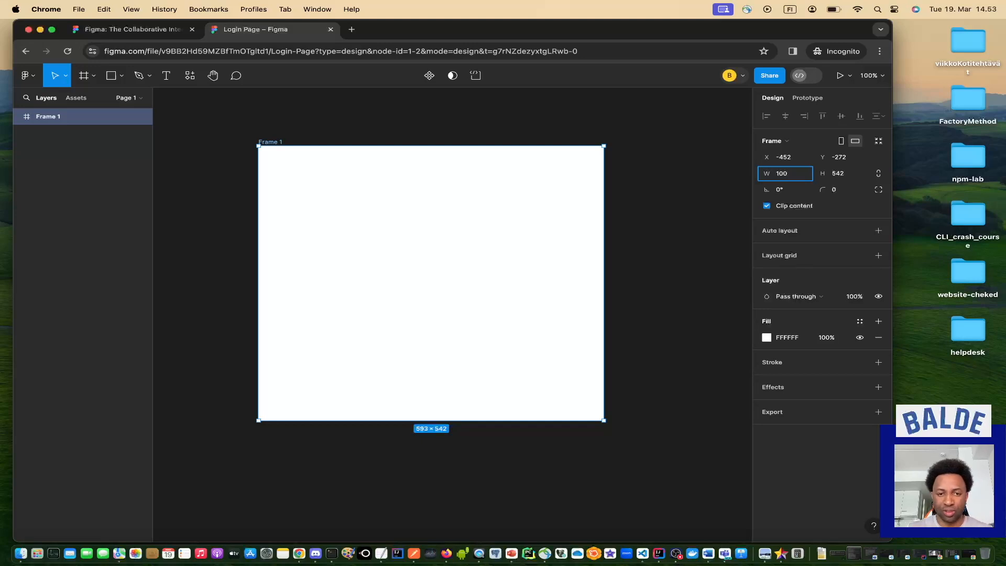
pyautogui.press('Return')
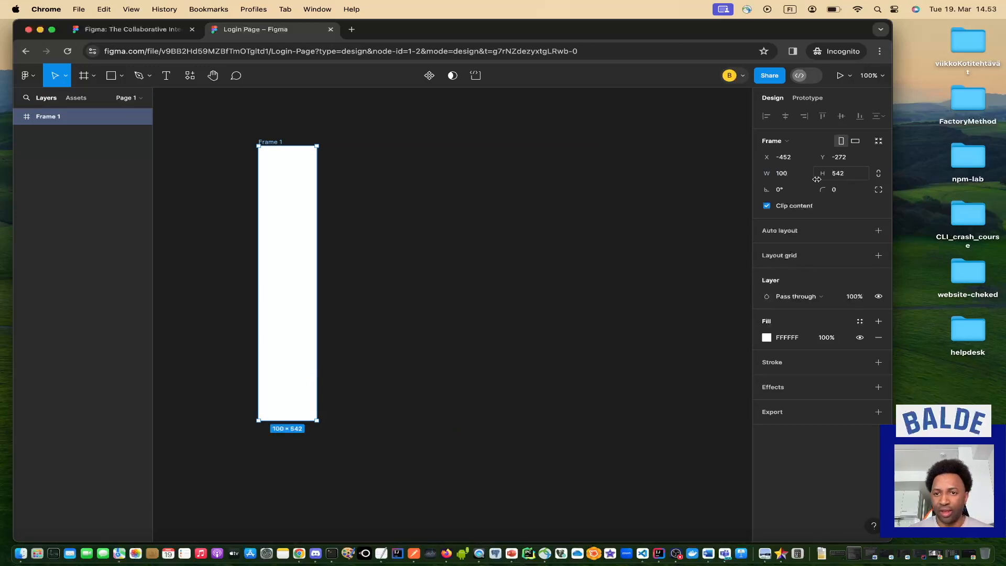
pyautogui.click(841, 176)
pyautogui.write('100')
pyautogui.press('Return')
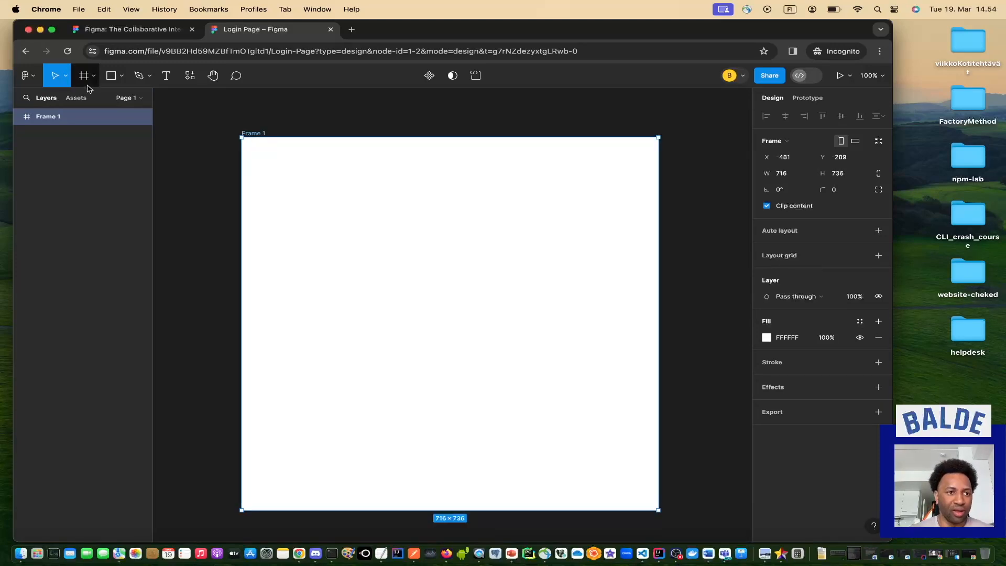
# Browse the main menu, move and frame tool lists, ending on the shape tools list.
pyautogui.click(121, 78)
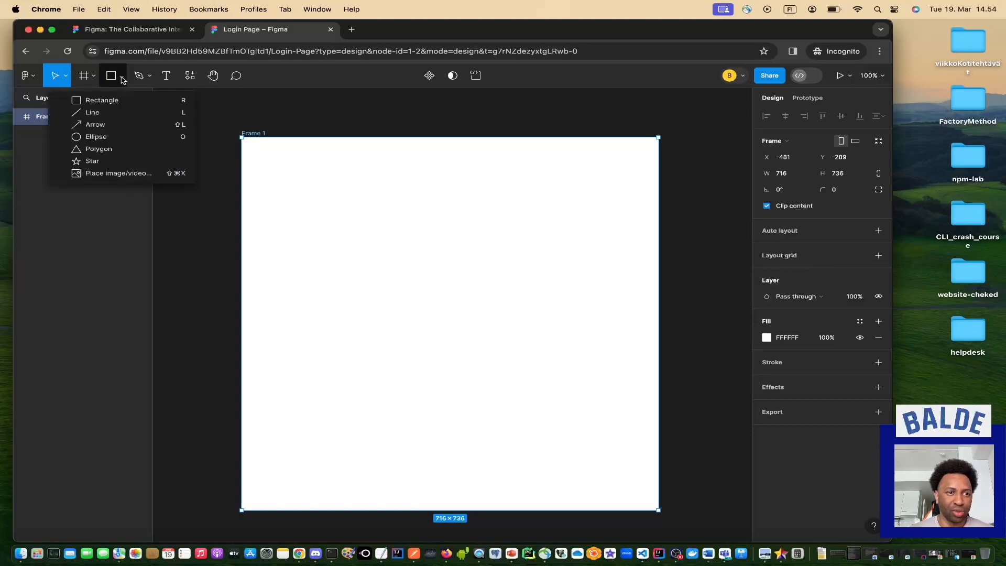
pyautogui.click(35, 79)
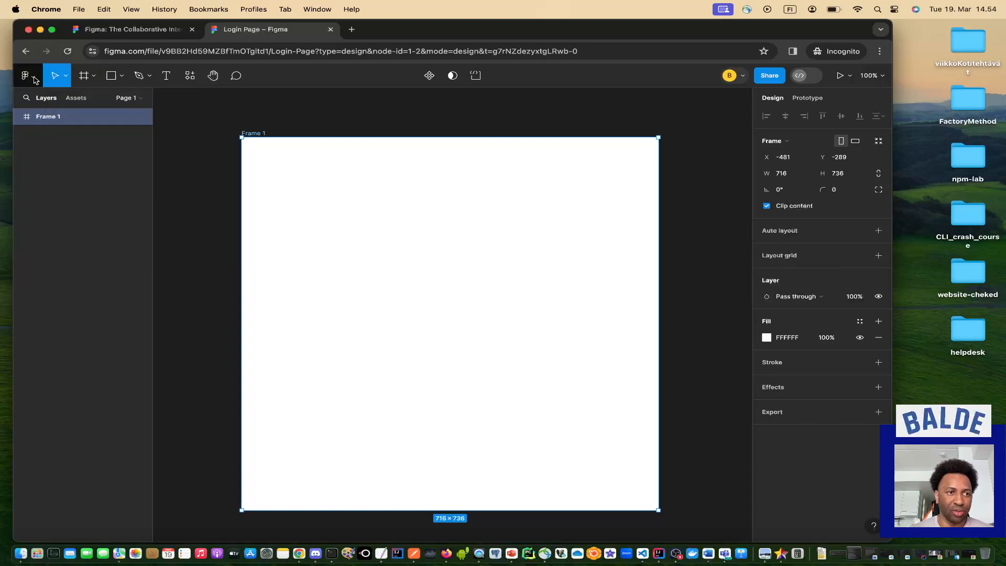
pyautogui.click(34, 79)
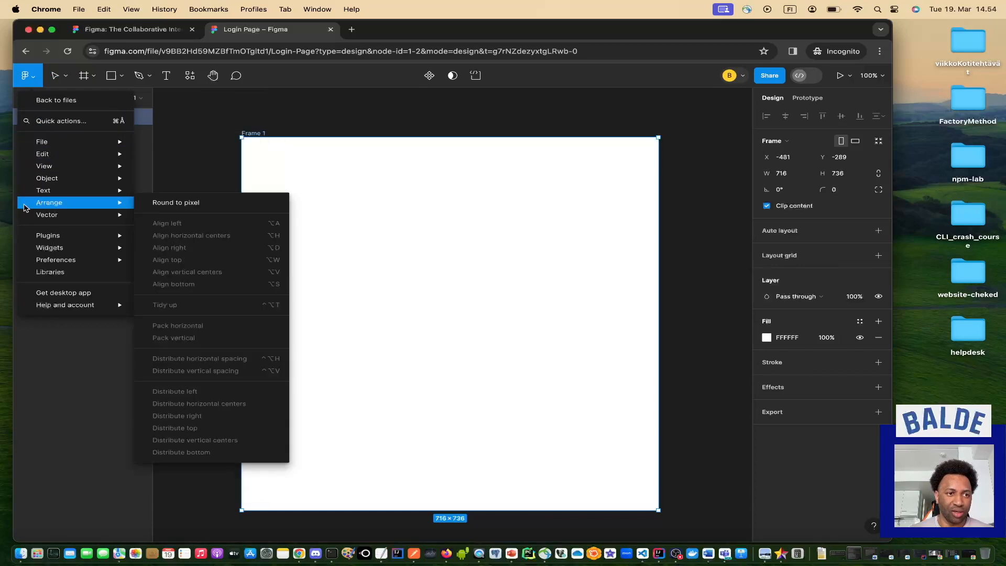
pyautogui.moveTo(50, 246)
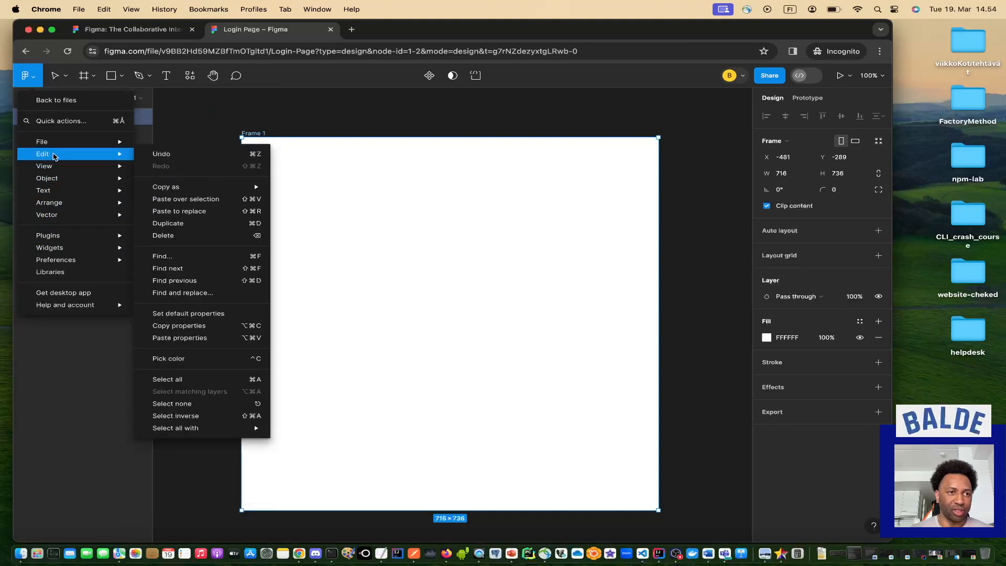
pyautogui.click(67, 79)
pyautogui.click(67, 79)
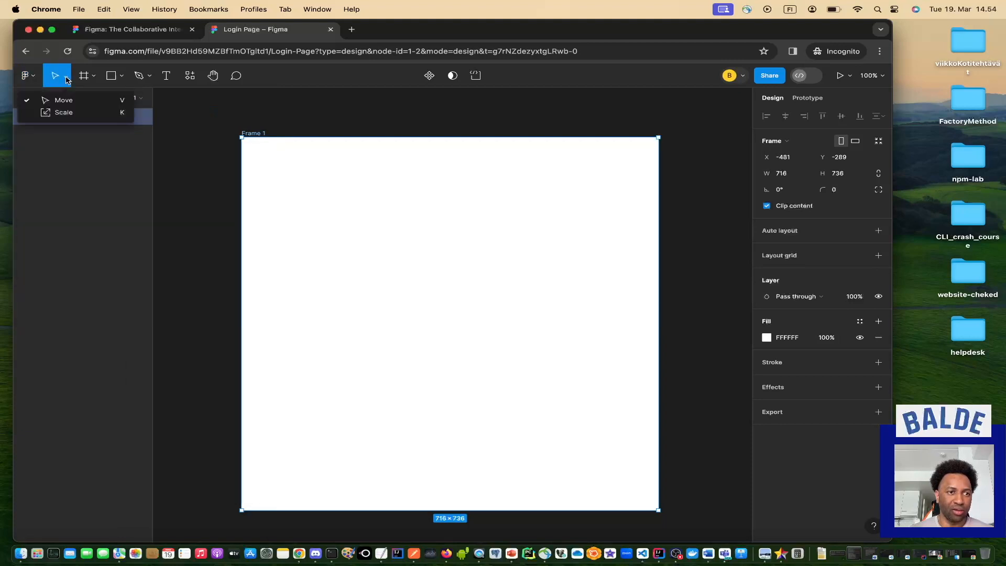
pyautogui.click(94, 78)
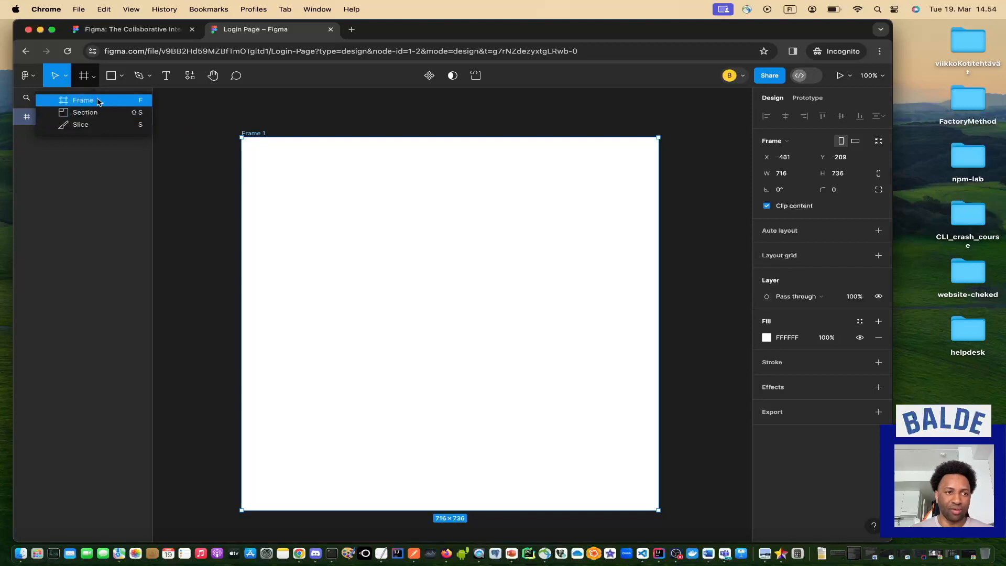
pyautogui.click(122, 77)
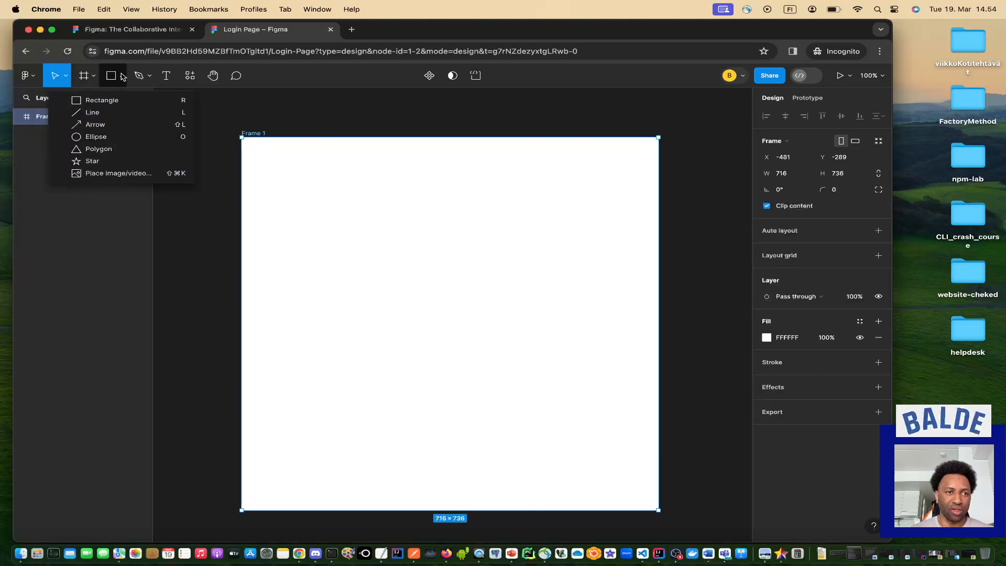
# Draw a grey D9D9D9 rectangle filling most of Frame 1.
pyautogui.click(117, 105)
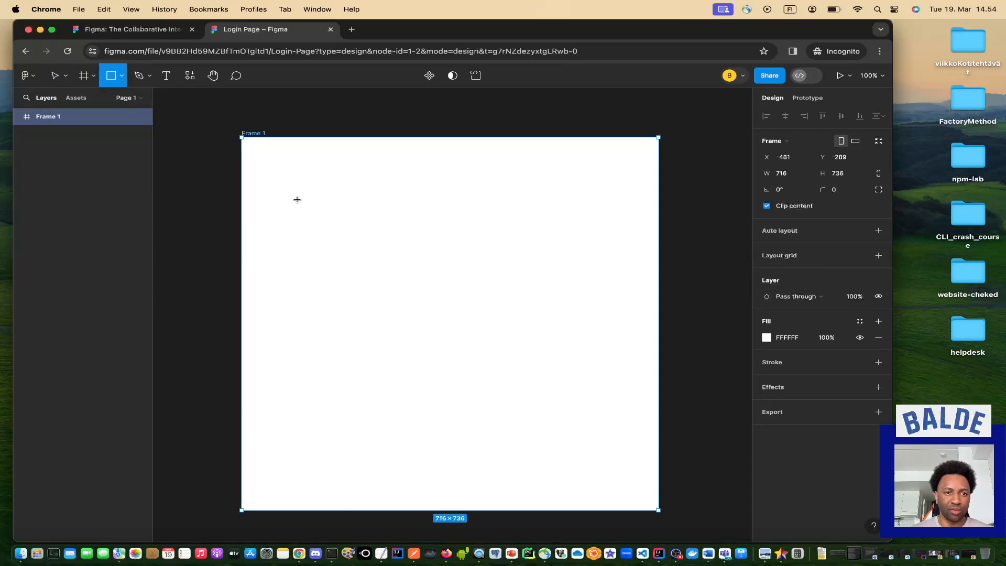
pyautogui.moveTo(334, 208); pyautogui.dragTo(587, 482)
pyautogui.click(636, 365)
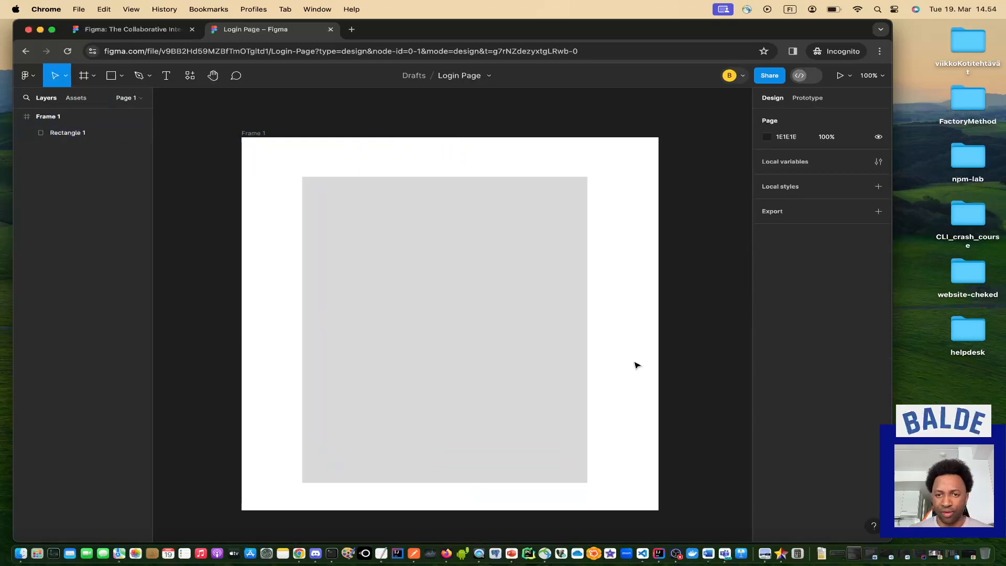
# Select Frame 1 in the Layers panel to show its frame properties.
pyautogui.click(65, 116)
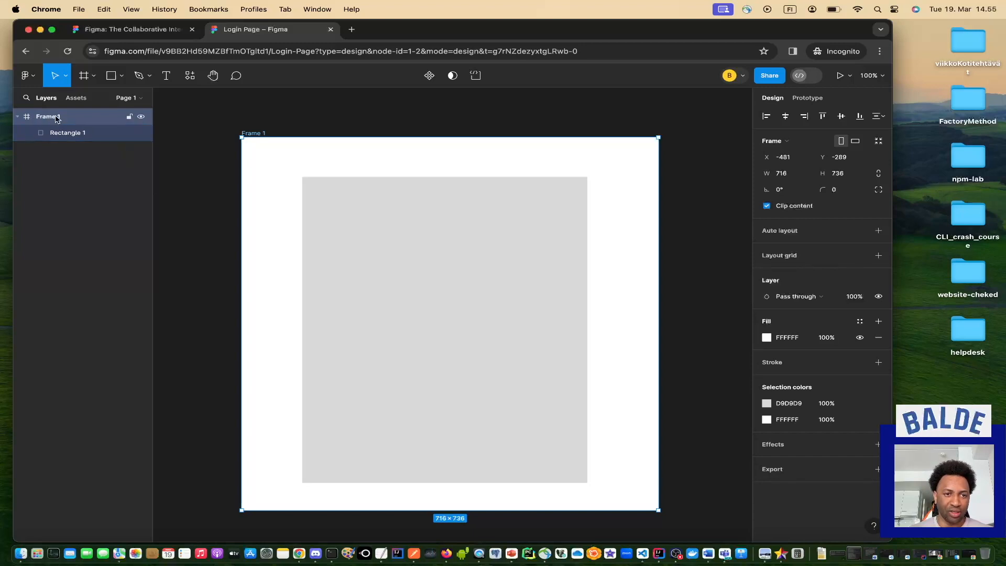
pyautogui.click(56, 167)
pyautogui.click(53, 117)
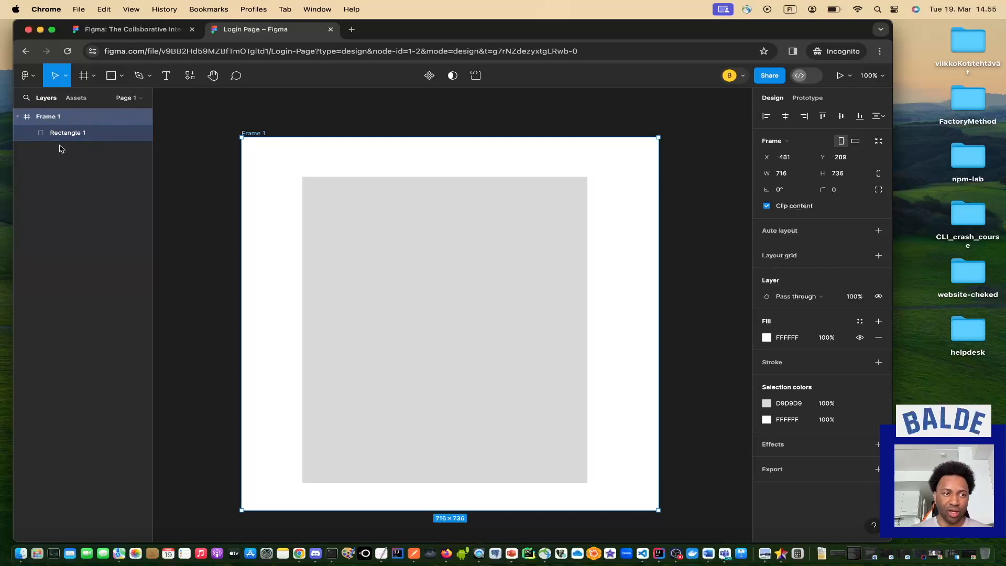
pyautogui.click(109, 230)
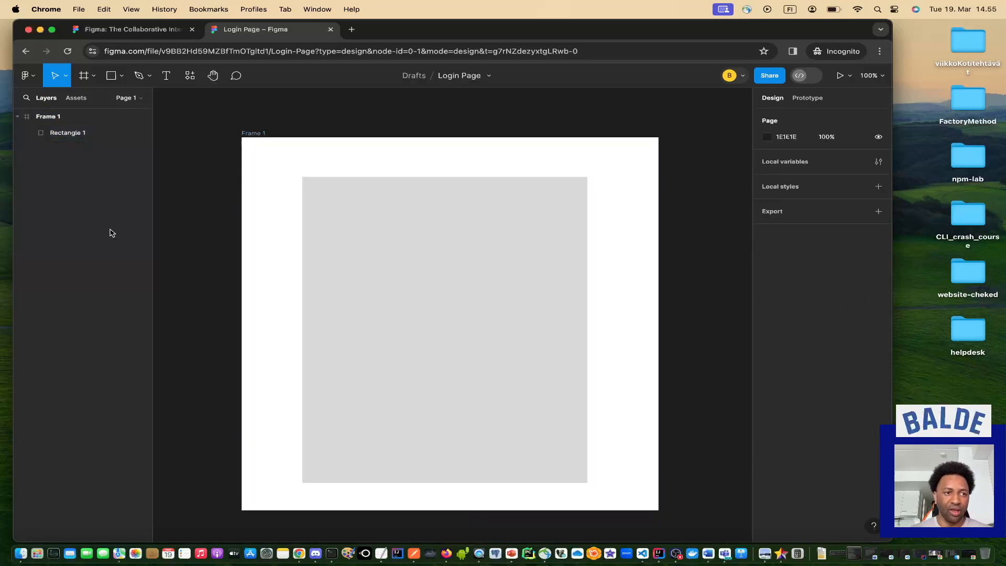
pyautogui.click(53, 118)
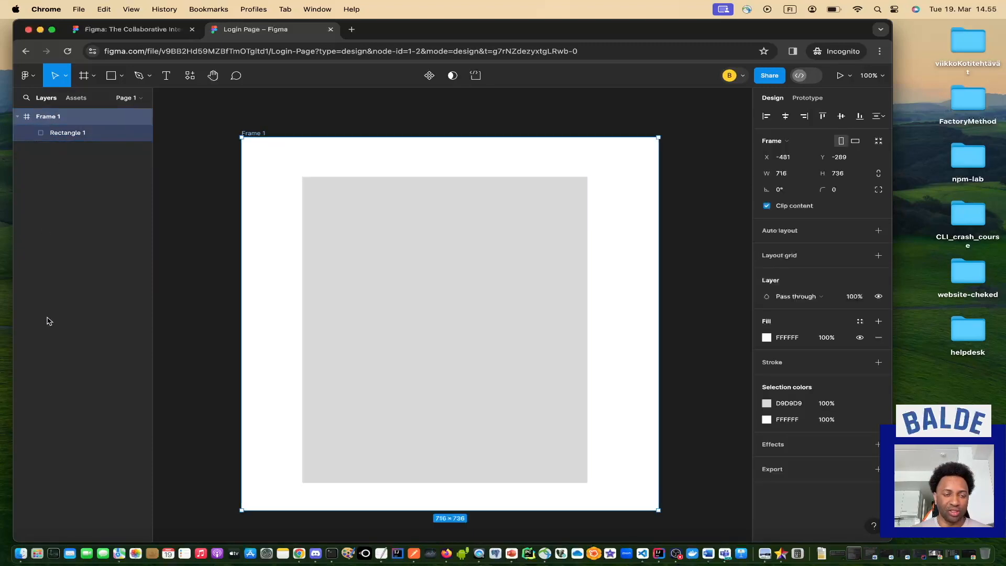
# Recolour Frame 1's fill to blue 4594F1 and resize Rectangle 1 to 490 × 579.
pyautogui.click(766, 338)
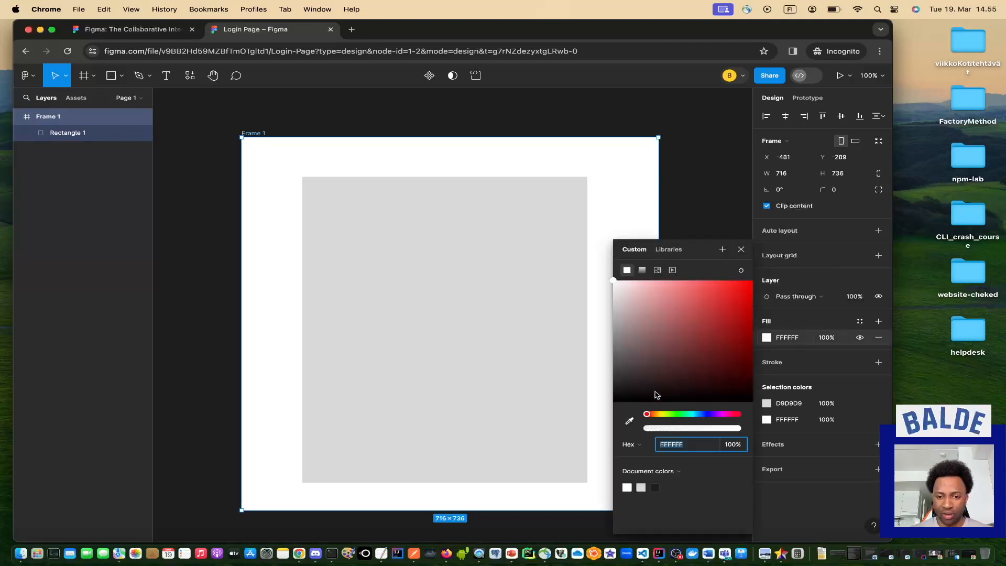
pyautogui.moveTo(650, 414); pyautogui.dragTo(709, 415)
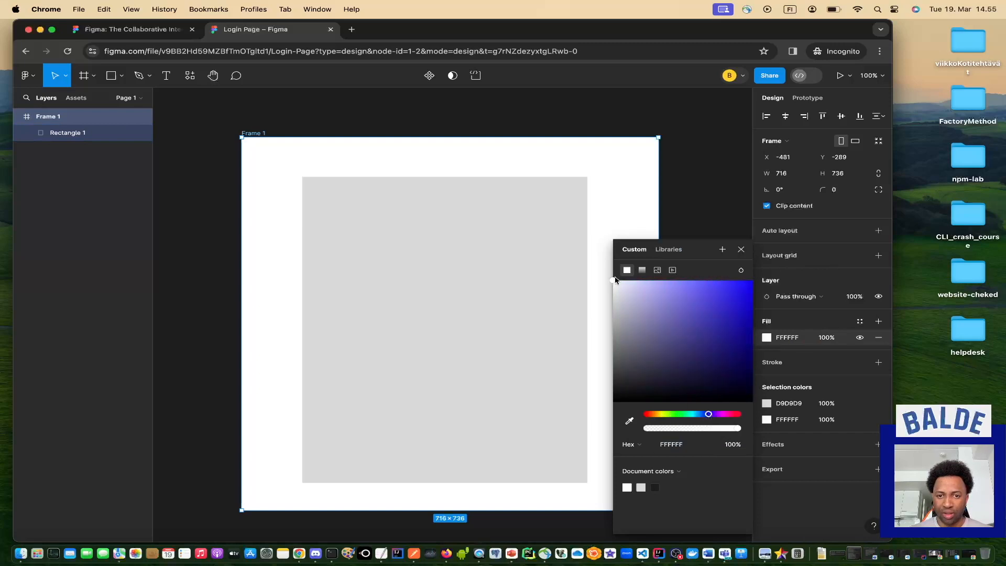
pyautogui.moveTo(614, 282); pyautogui.dragTo(713, 289)
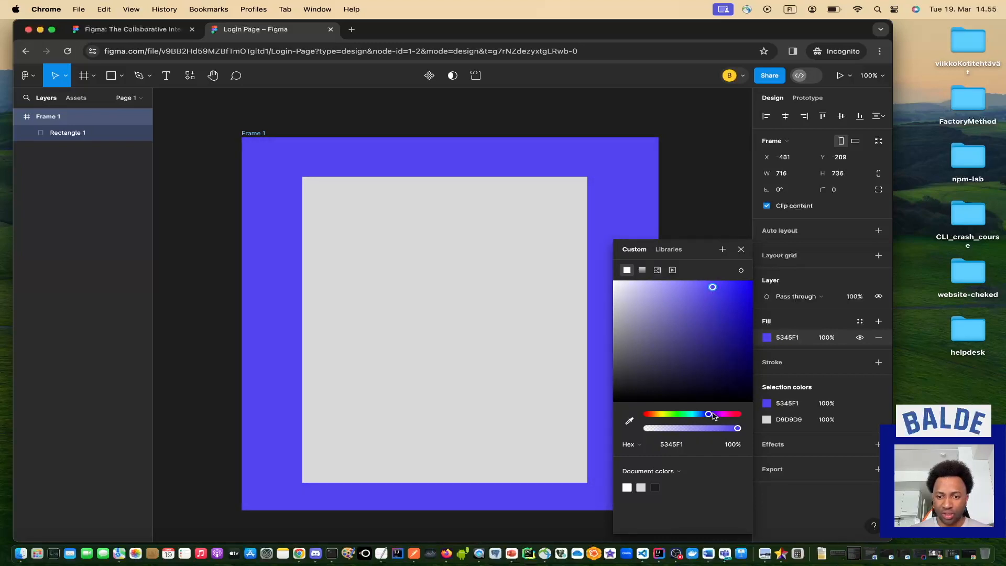
pyautogui.moveTo(707, 414); pyautogui.dragTo(701, 414)
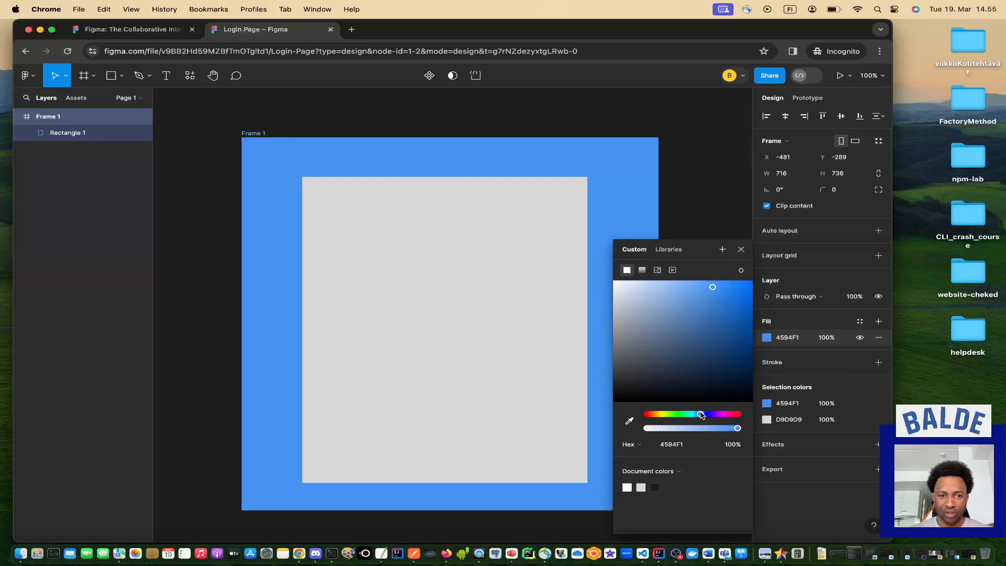
pyautogui.moveTo(589, 470); pyautogui.dragTo(587, 471)
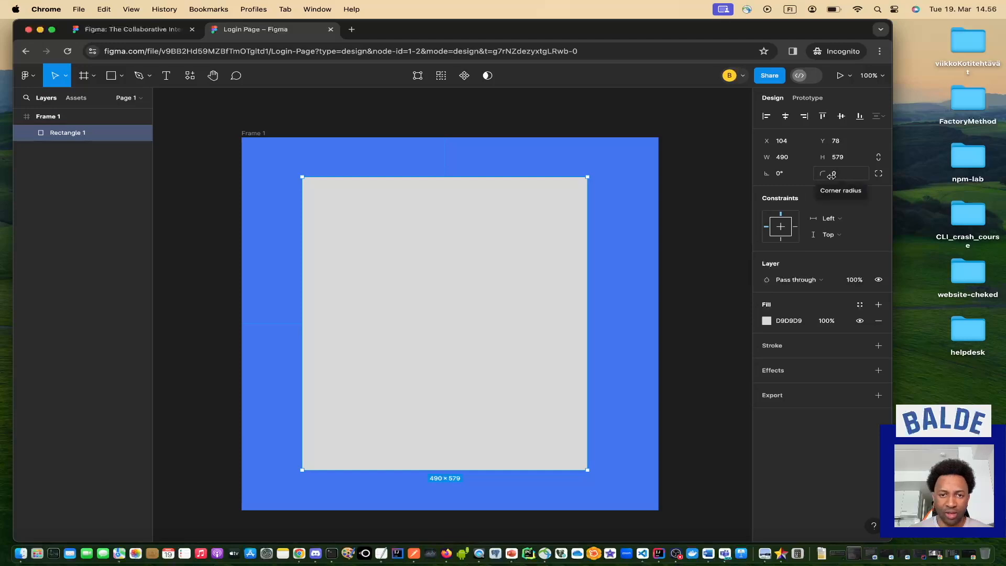
# Give Rectangle 1 a corner radius of 50.
pyautogui.moveTo(422, 263)
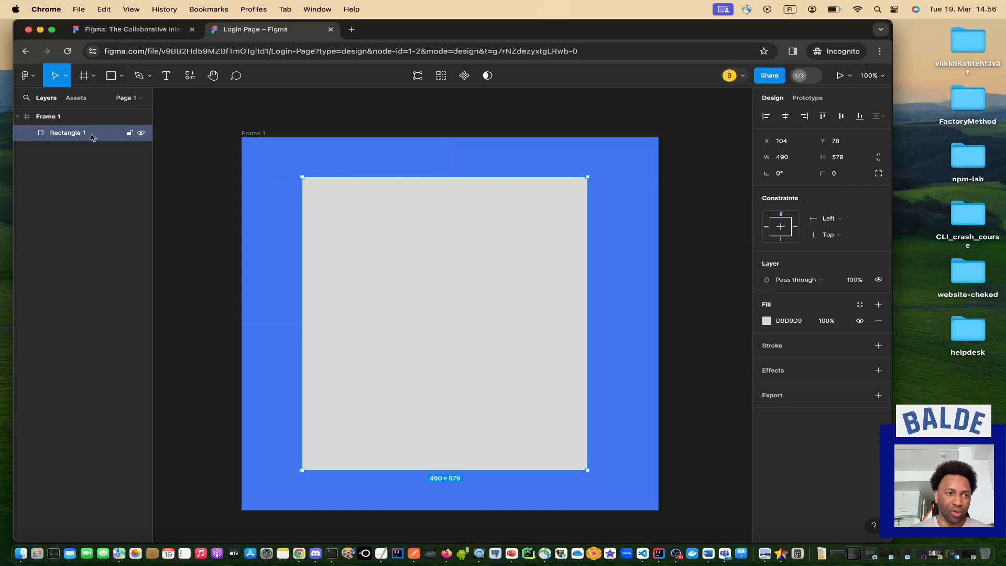
pyautogui.click(66, 120)
pyautogui.click(65, 137)
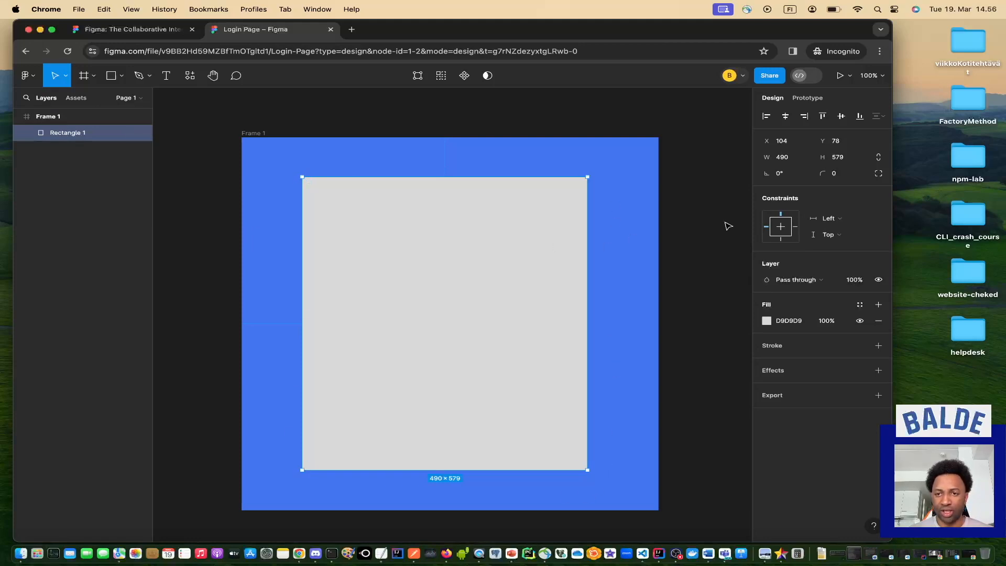
pyautogui.click(838, 177)
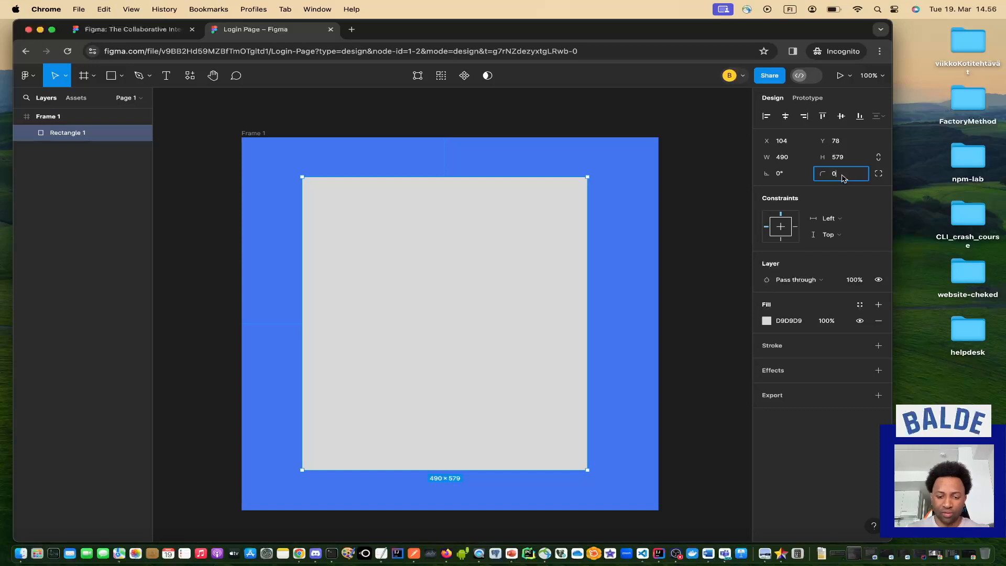
pyautogui.press('Return')
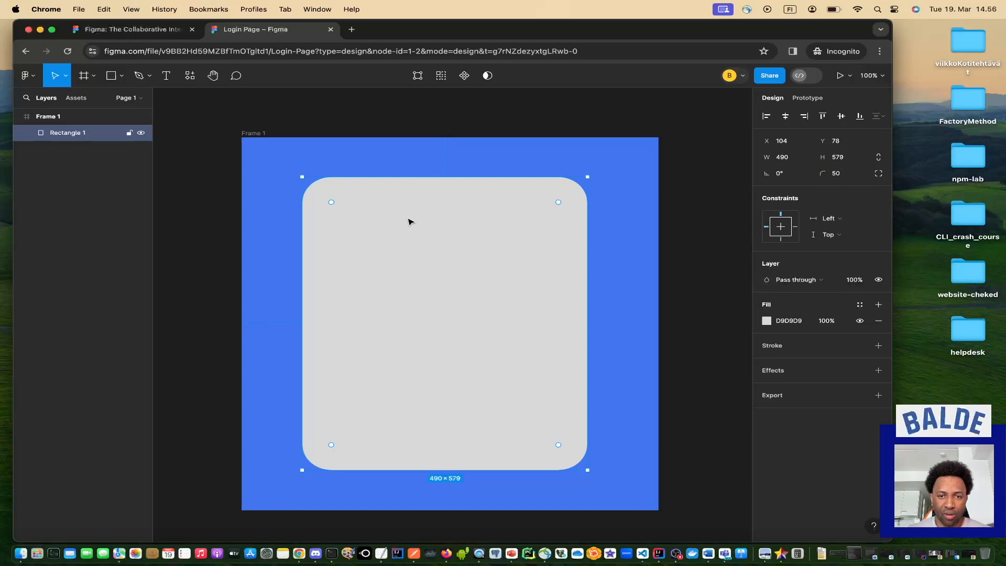
pyautogui.click(263, 266)
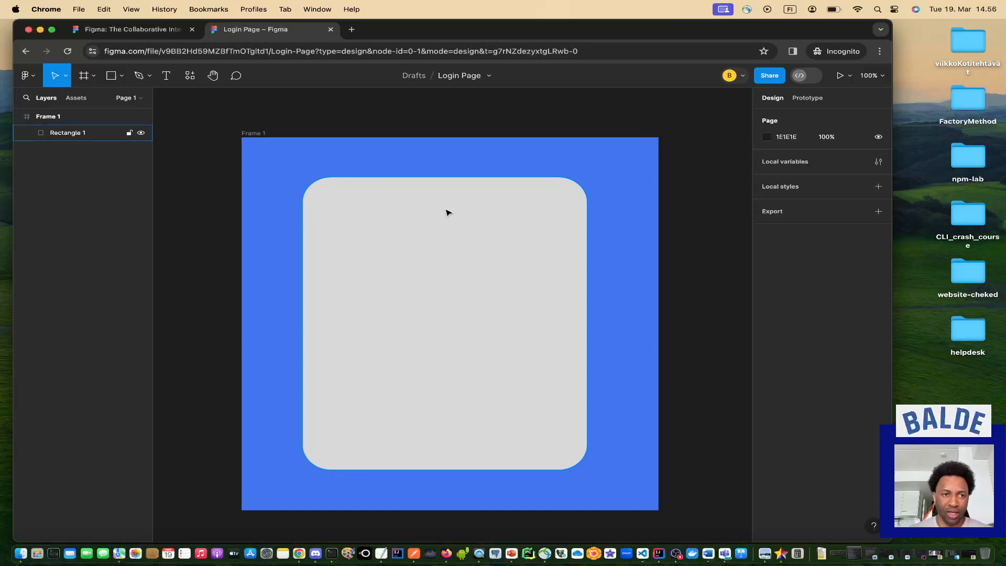
# Add a 'Login in' text layer near the top of the card and select it.
pyautogui.click(166, 76)
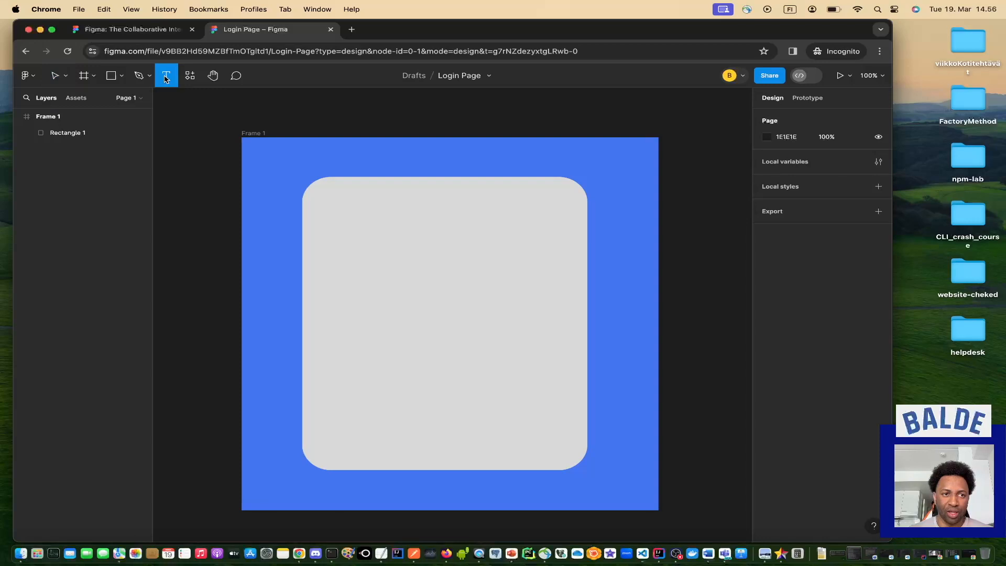
pyautogui.click(405, 220)
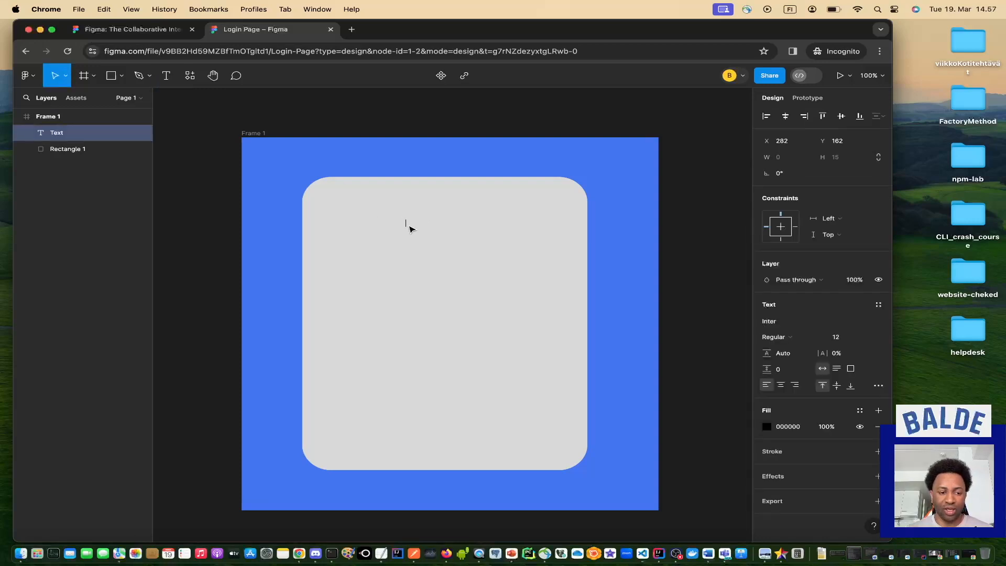
pyautogui.write('L')
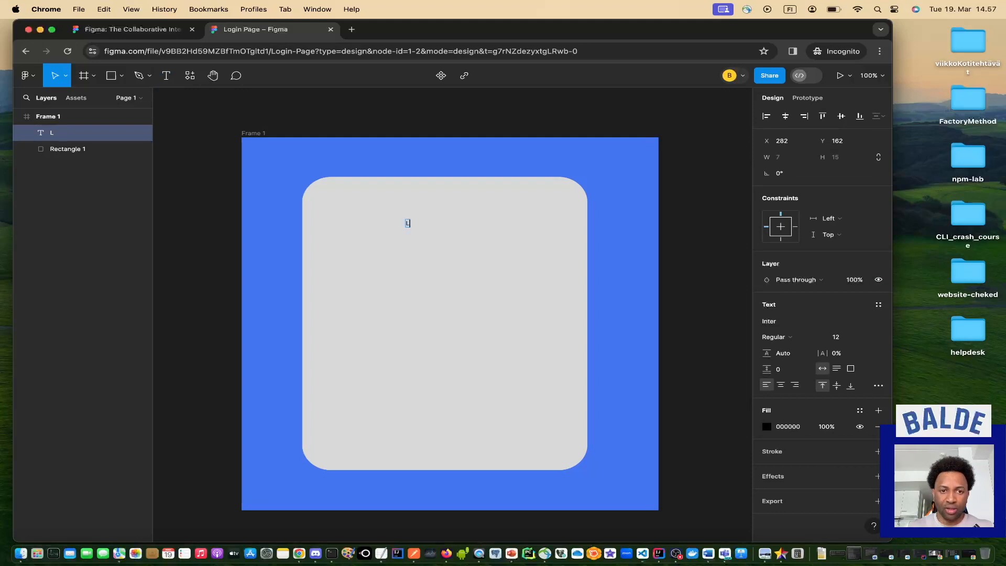
pyautogui.write('ogin in')
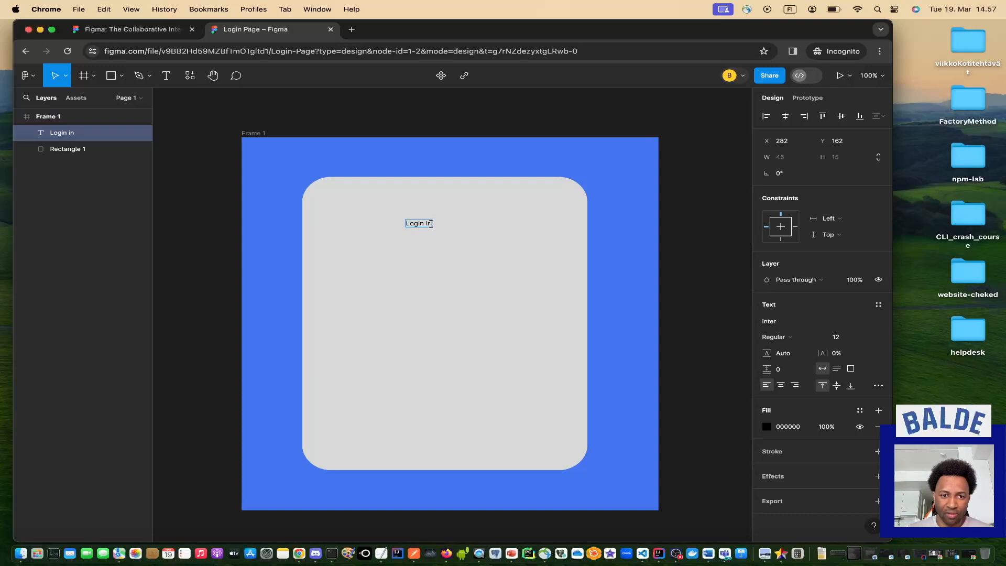
pyautogui.tripleClick(430, 224)
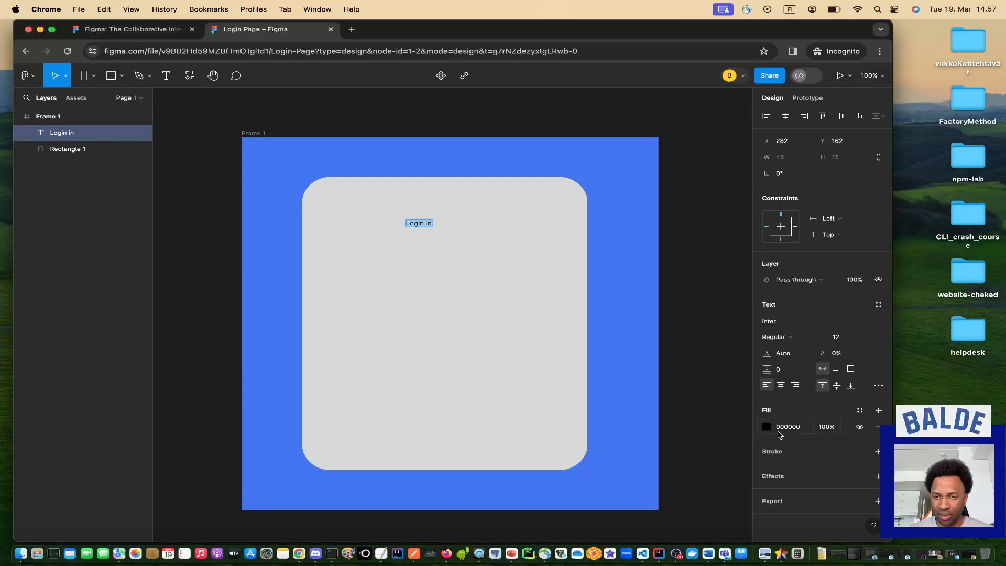
pyautogui.click(836, 430)
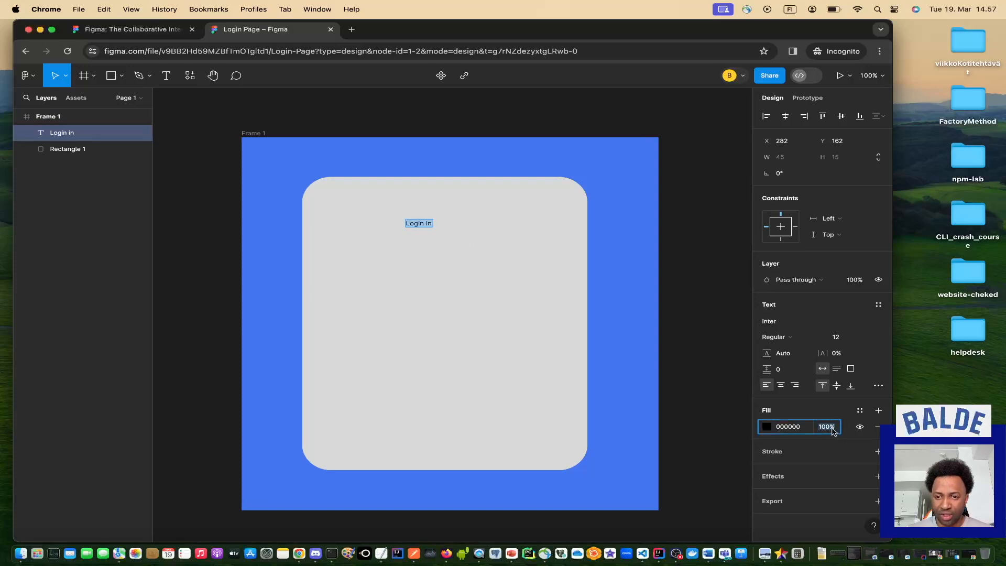
pyautogui.click(796, 431)
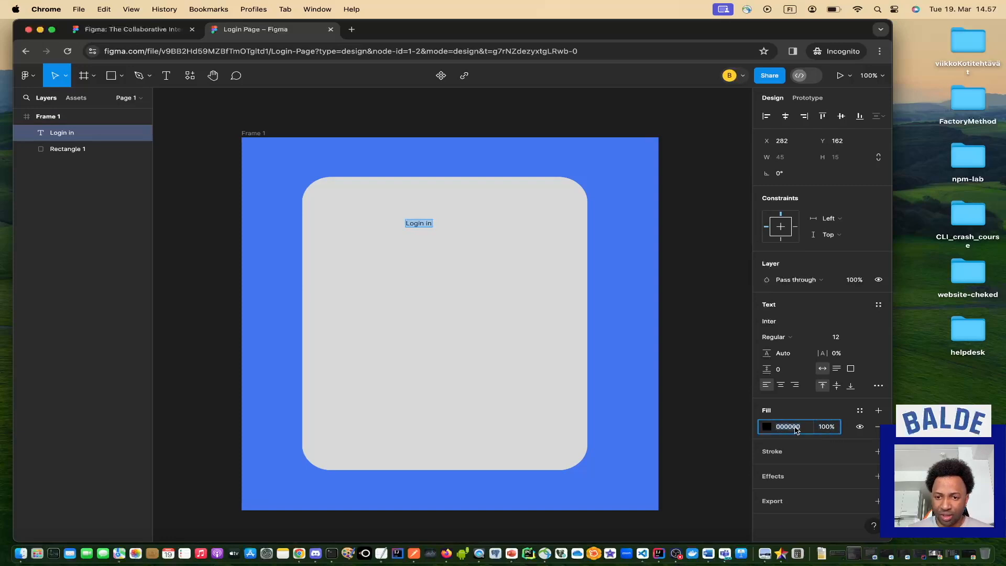
pyautogui.click(766, 427)
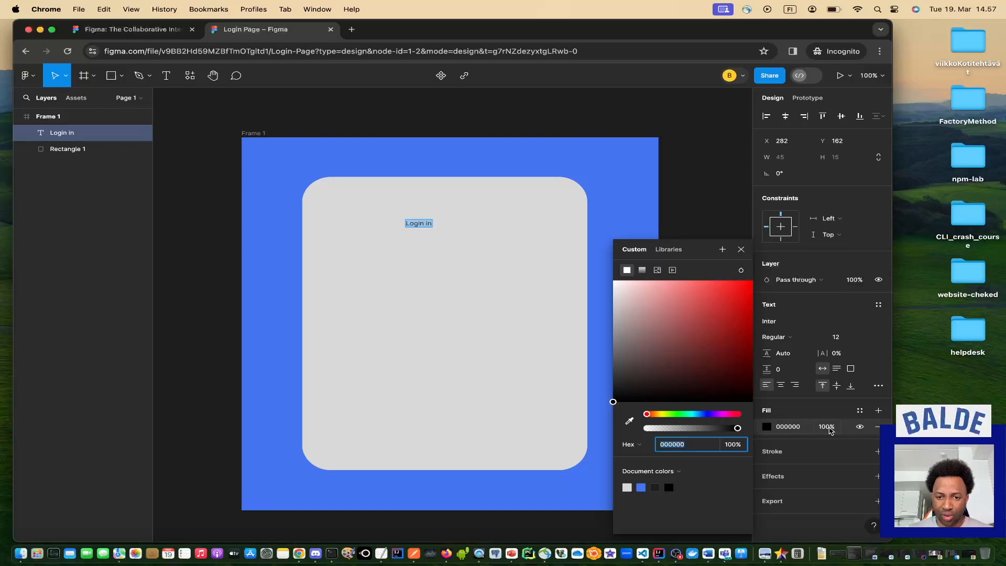
pyautogui.moveTo(737, 429)
pyautogui.mouseDown()
pyautogui.moveTo(650, 429)
pyautogui.moveTo(741, 431)
pyautogui.mouseUp()
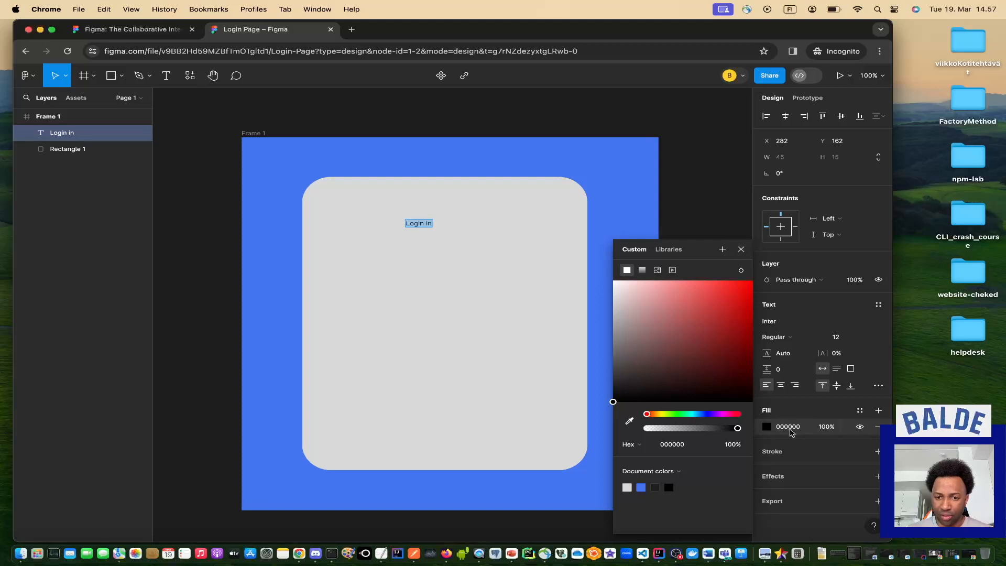
pyautogui.click(690, 446)
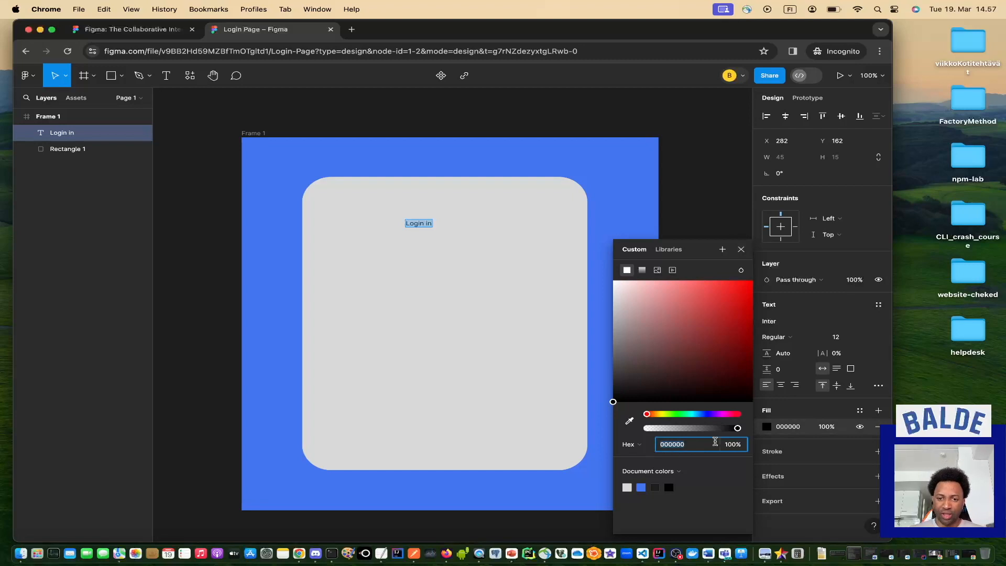
pyautogui.click(644, 445)
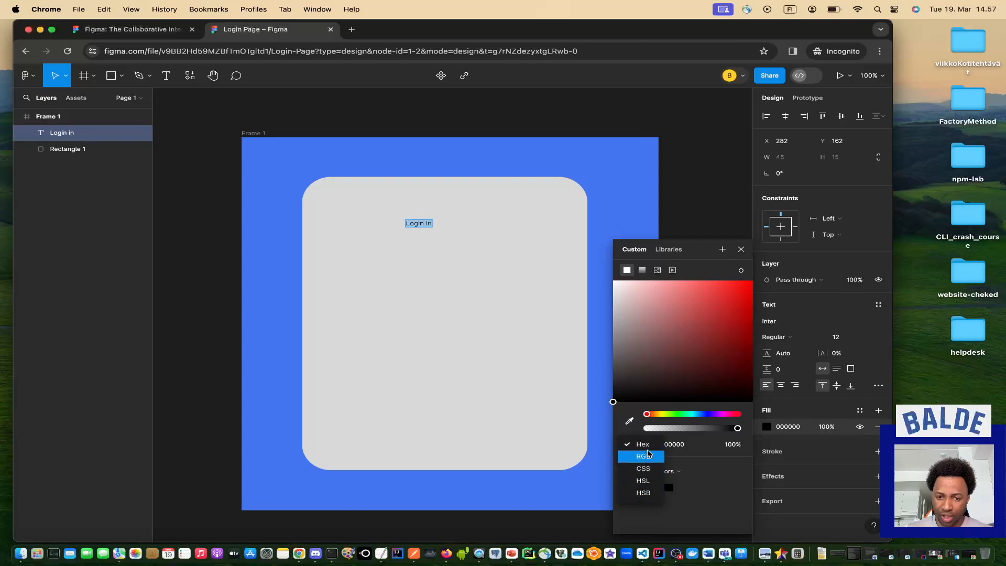
pyautogui.click(671, 513)
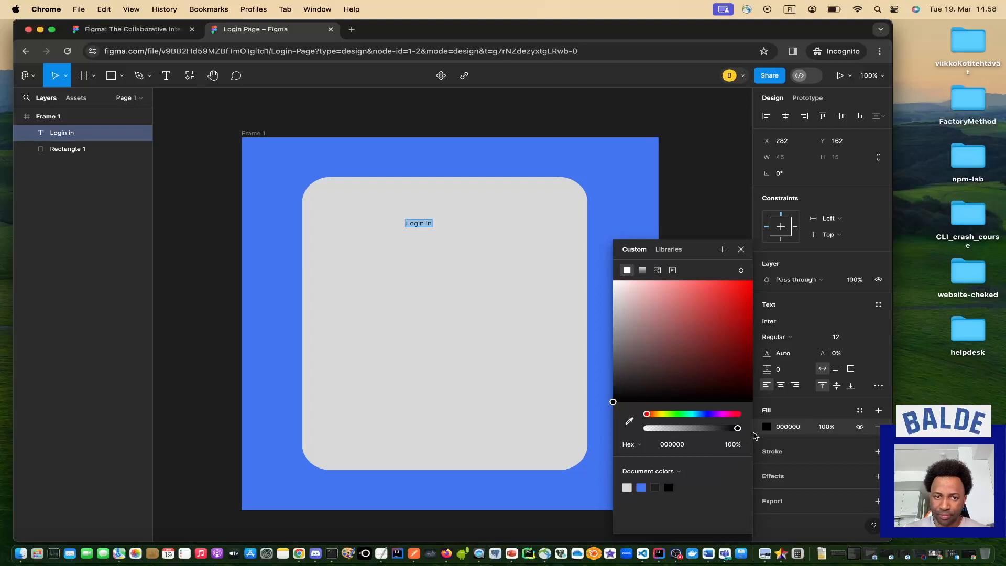
pyautogui.click(740, 249)
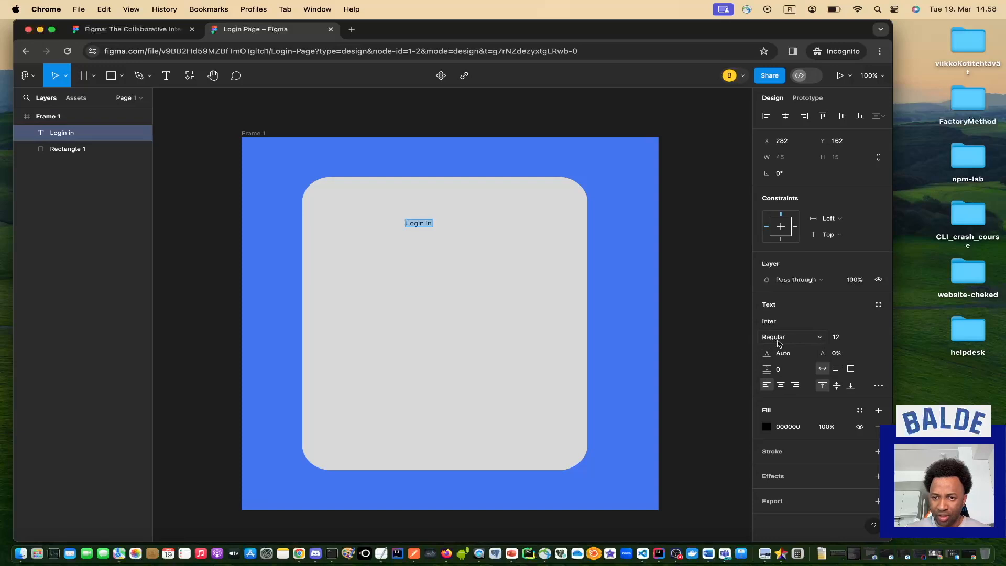
# Make the 'Login in' text Bold.
pyautogui.click(819, 341)
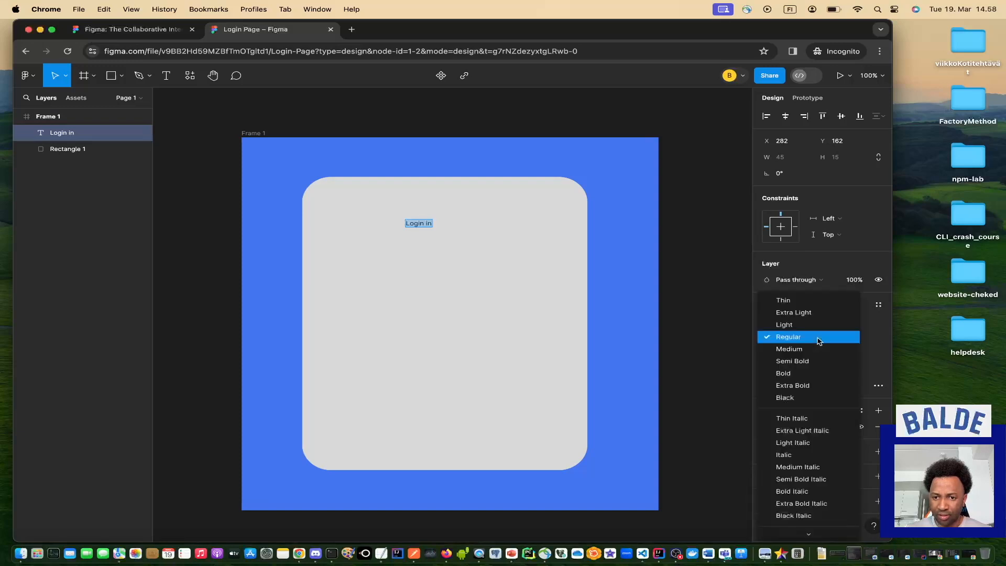
pyautogui.click(801, 375)
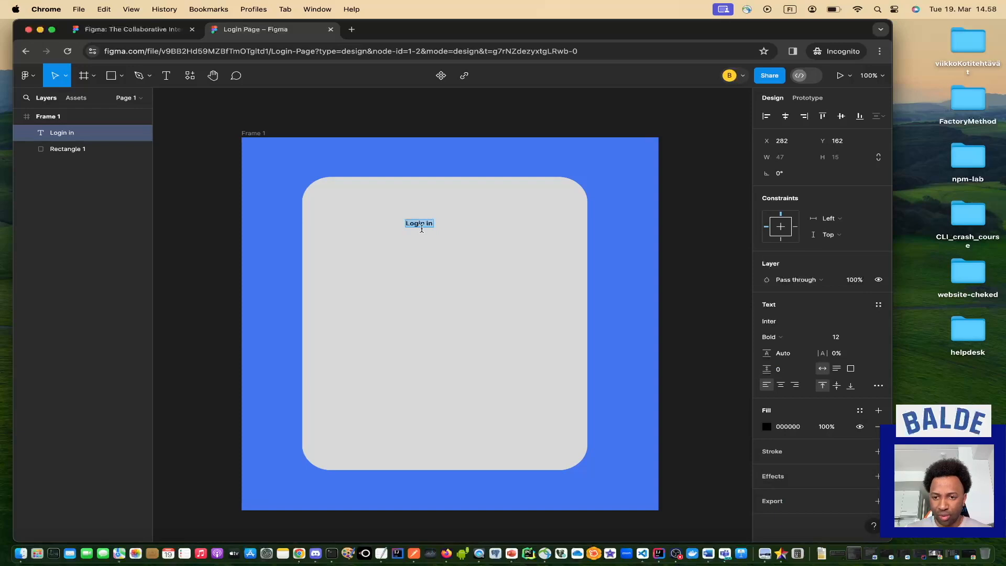
pyautogui.press('Escape')
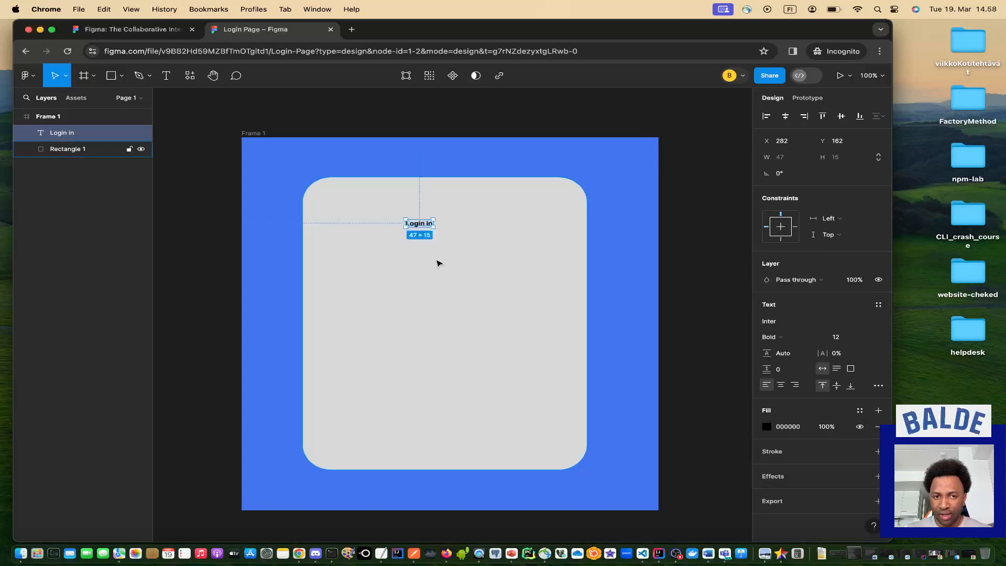
# Add an 'Email address' text label below the 'Login in' heading.
pyautogui.click(439, 263)
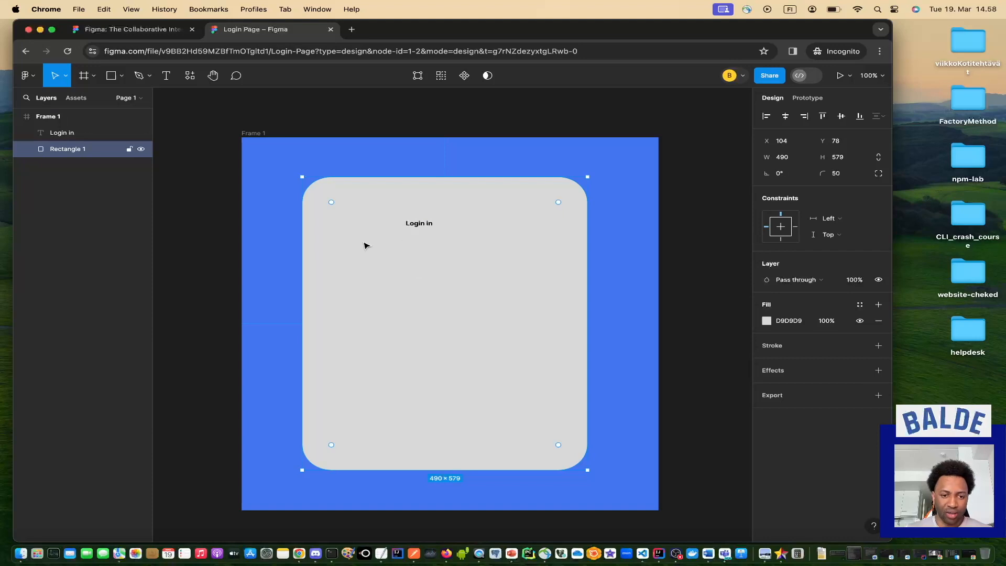
pyautogui.click(166, 76)
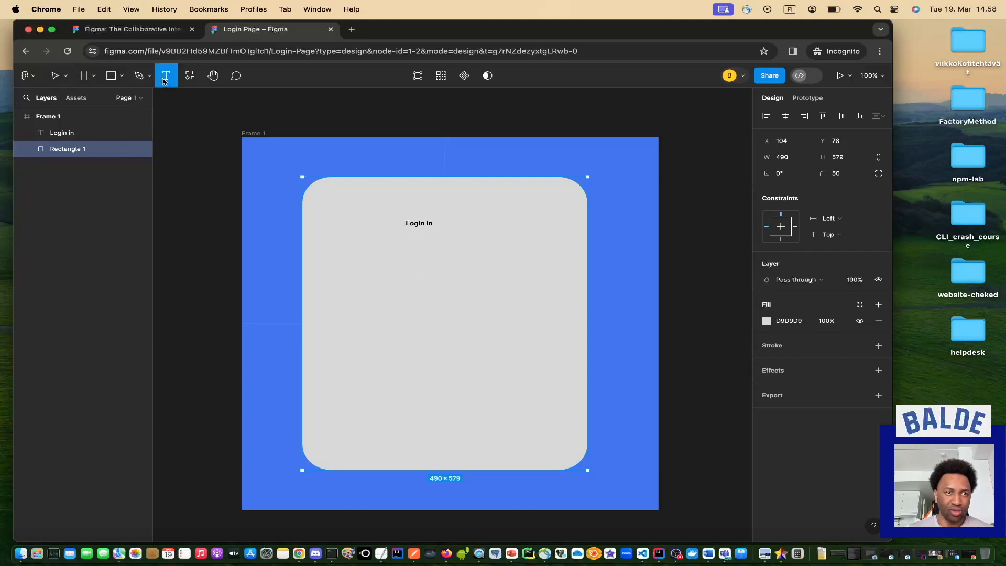
pyautogui.click(381, 250)
pyautogui.write('Email address')
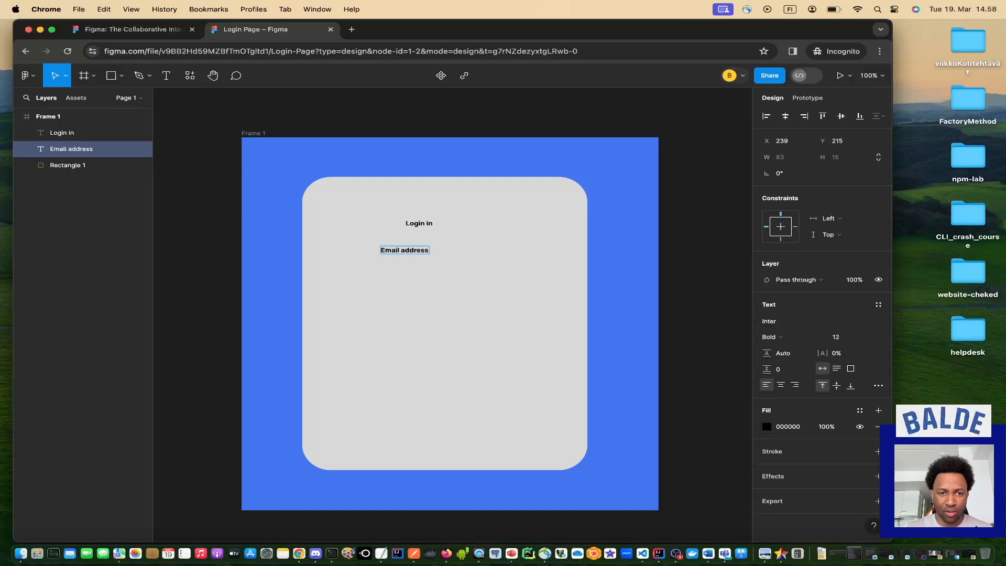
pyautogui.press('Escape')
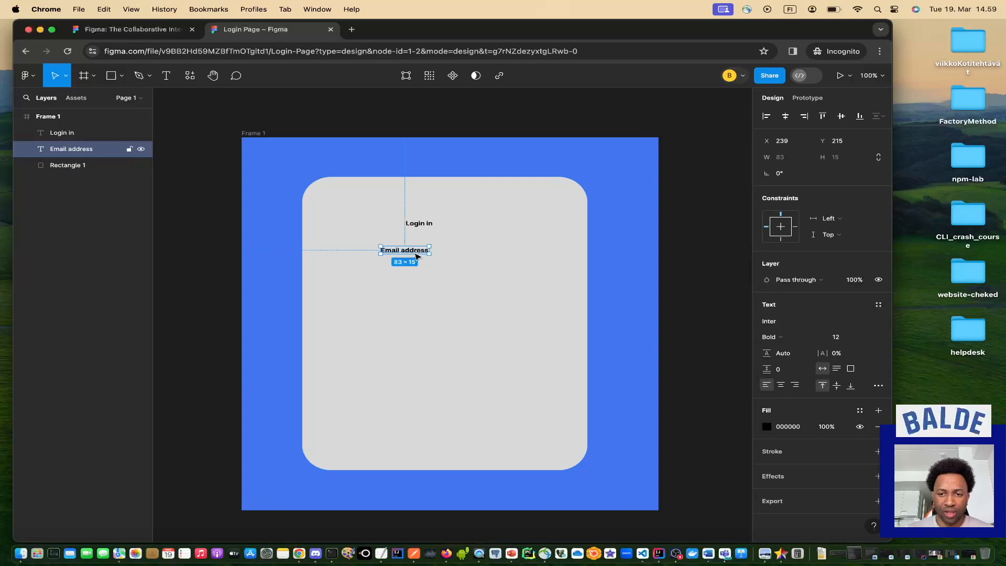
# Set the 'Login in' heading to font size 20.
pyautogui.click(870, 339)
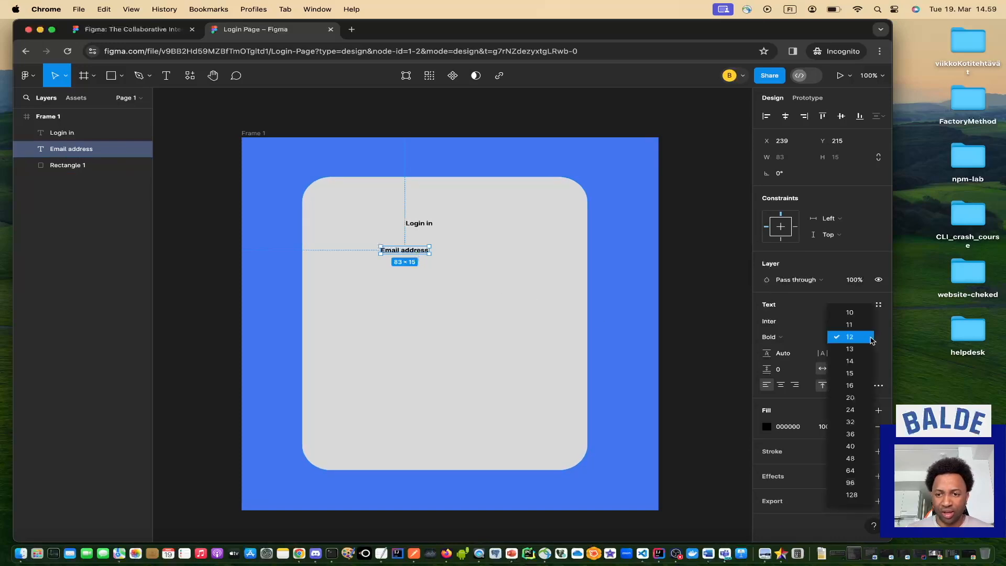
pyautogui.click(435, 301)
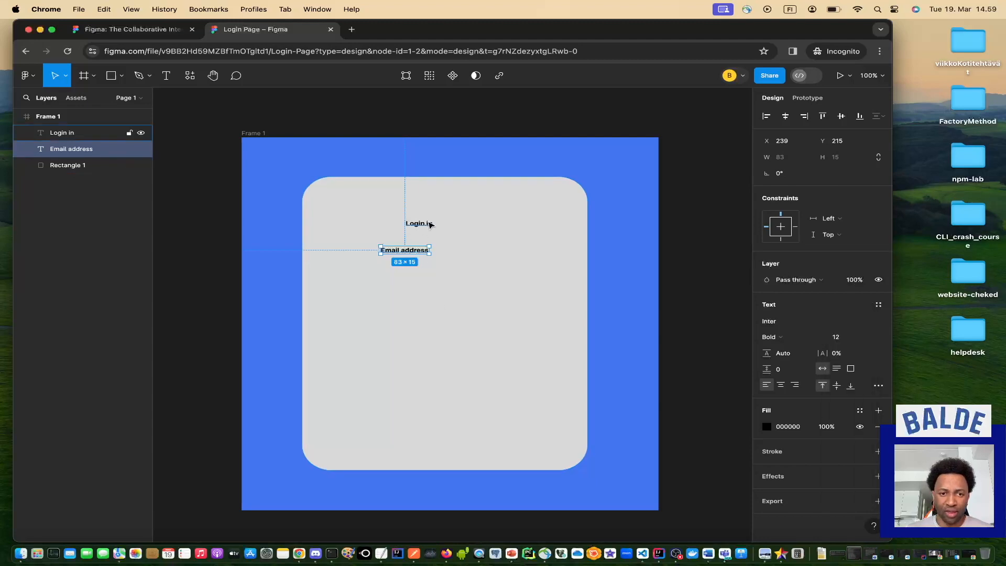
pyautogui.click(429, 223)
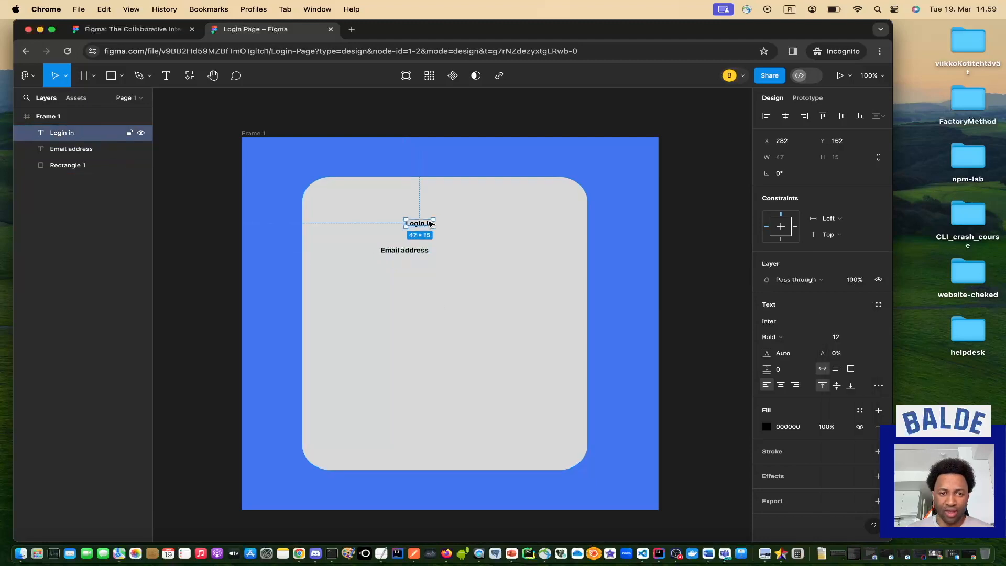
pyautogui.click(868, 339)
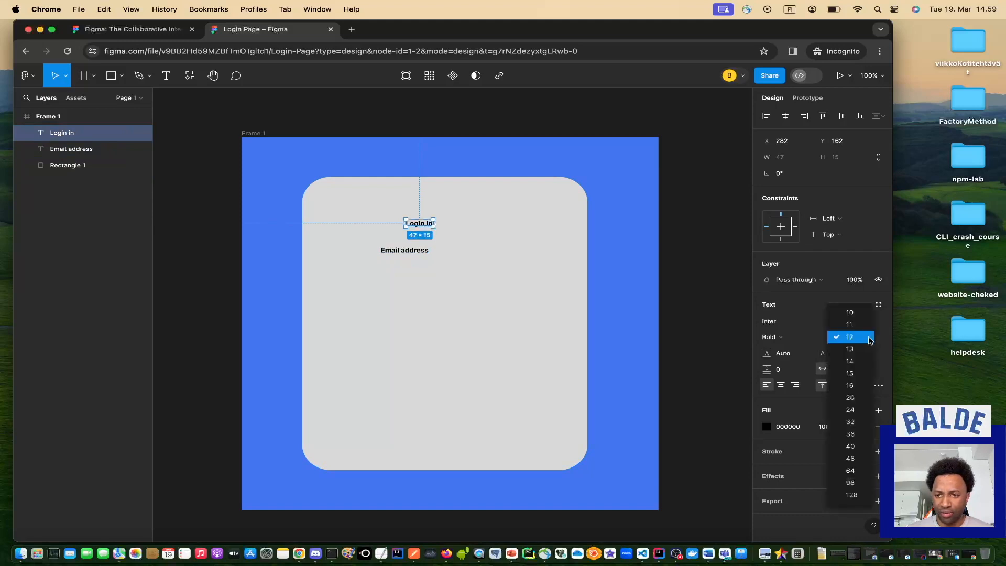
pyautogui.click(862, 397)
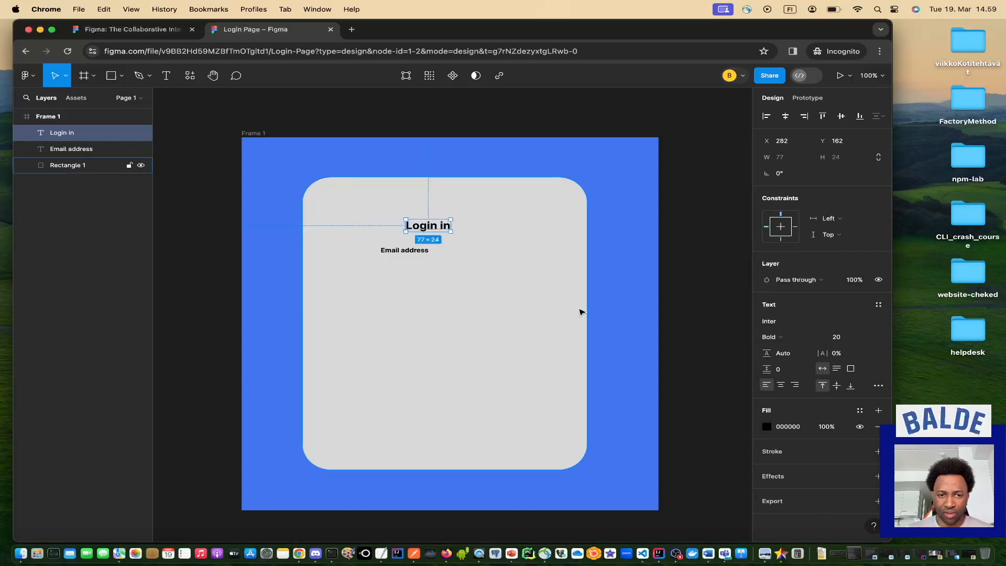
# Set the 'Email address' label to font size 15 in Medium weight.
pyautogui.click(403, 252)
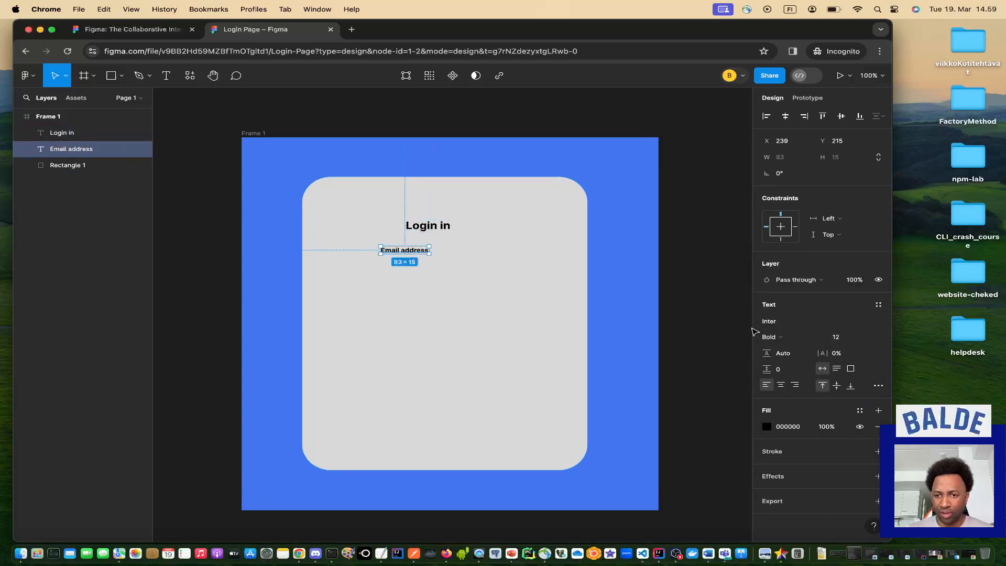
pyautogui.click(870, 339)
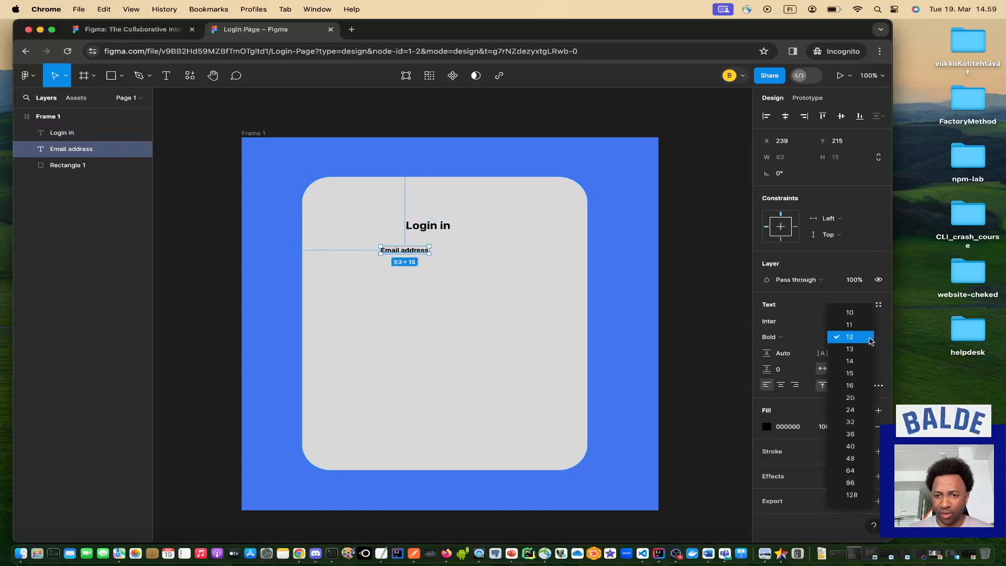
pyautogui.click(866, 374)
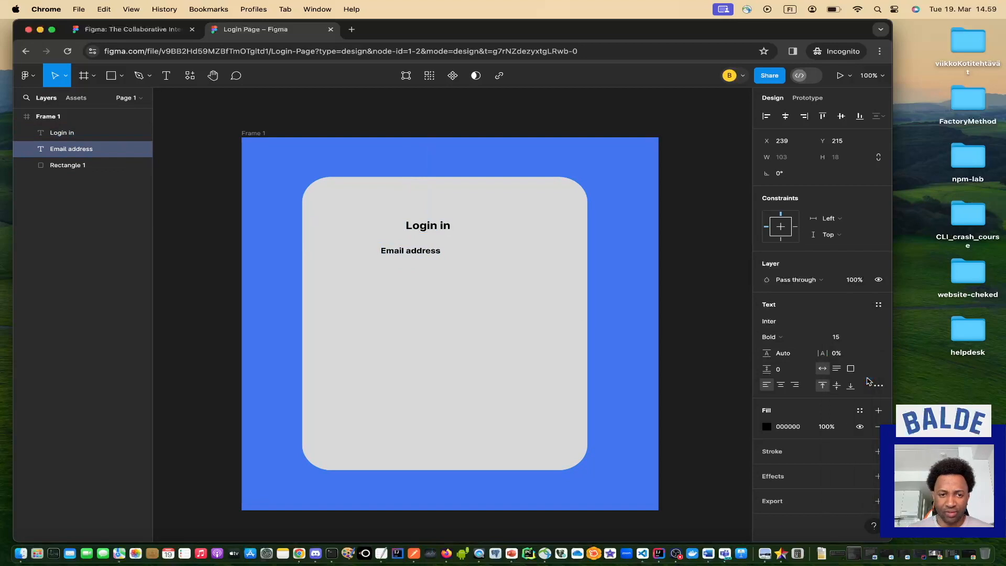
pyautogui.click(427, 274)
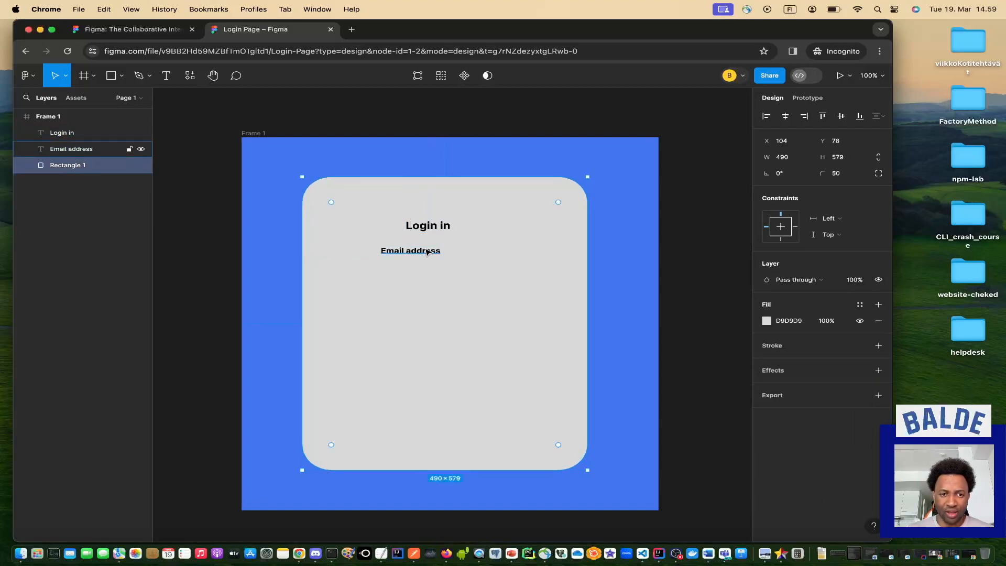
pyautogui.click(425, 254)
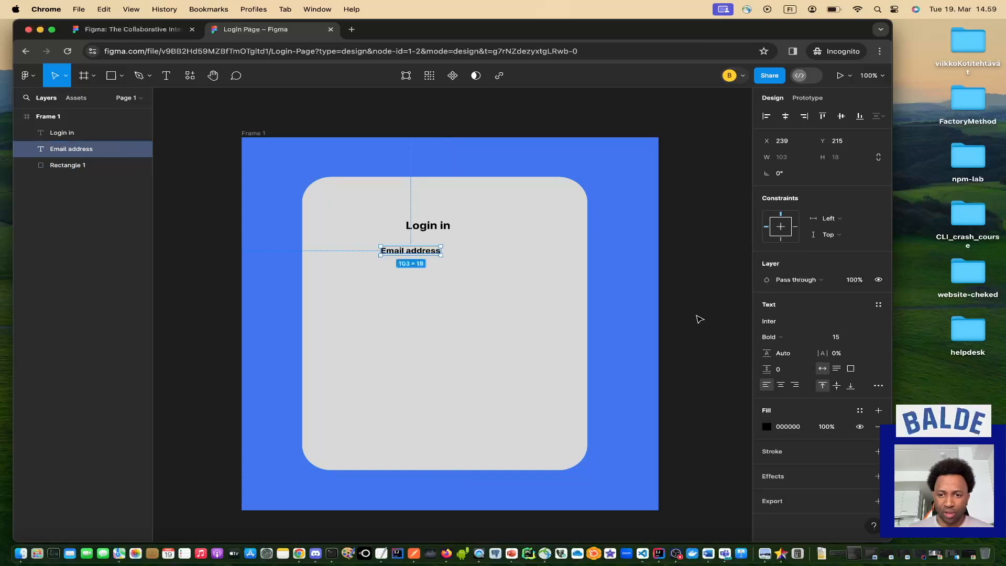
pyautogui.click(820, 340)
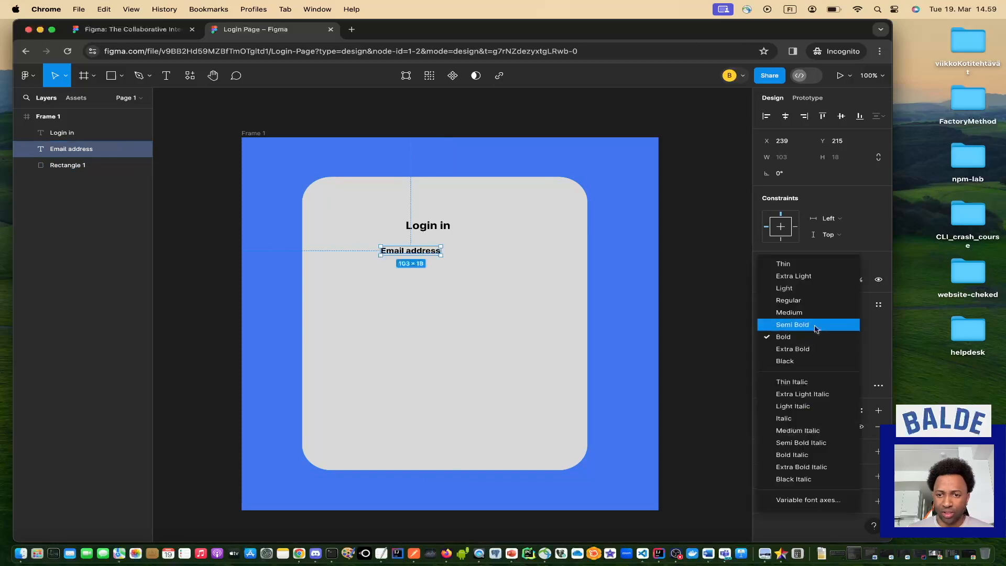
pyautogui.click(814, 301)
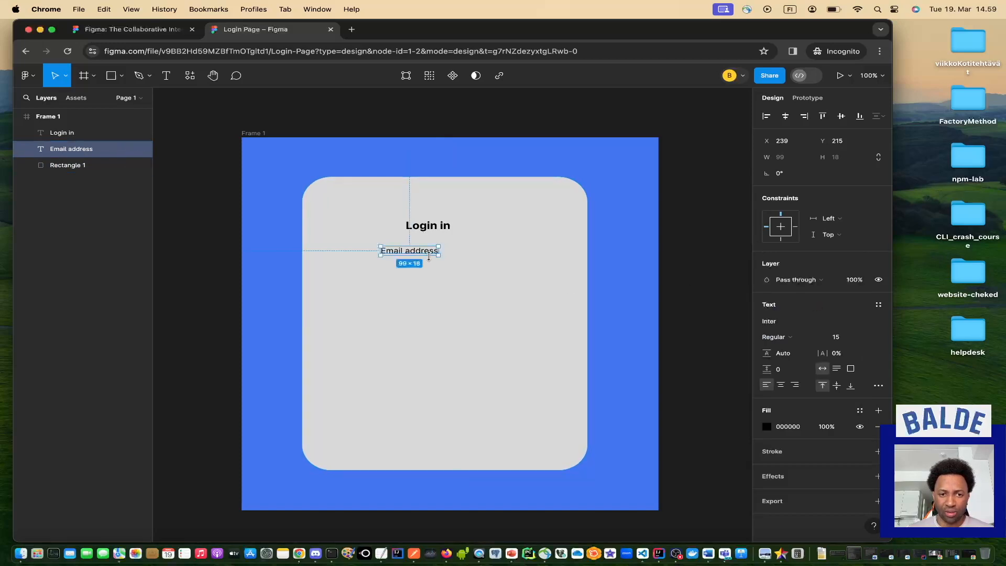
pyautogui.click(815, 342)
pyautogui.click(814, 349)
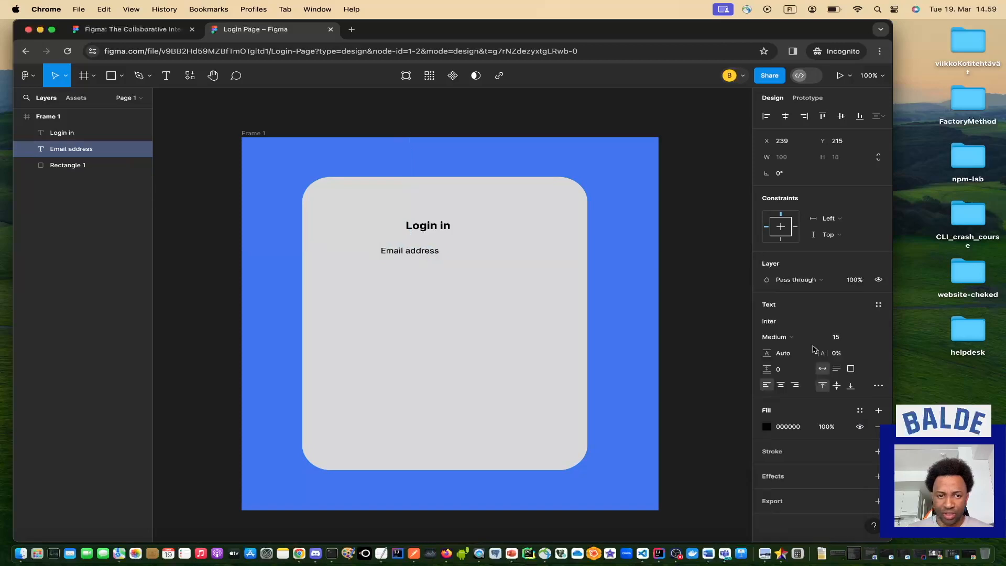
pyautogui.click(468, 294)
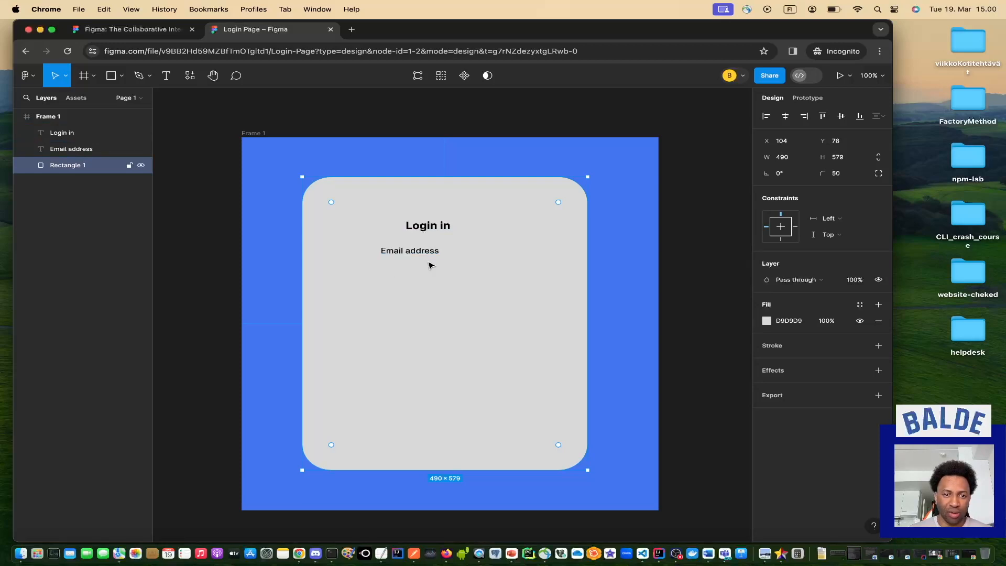
# Draw a 215 × 30 grey rectangle as an input box just below the Email address label.
pyautogui.click(121, 80)
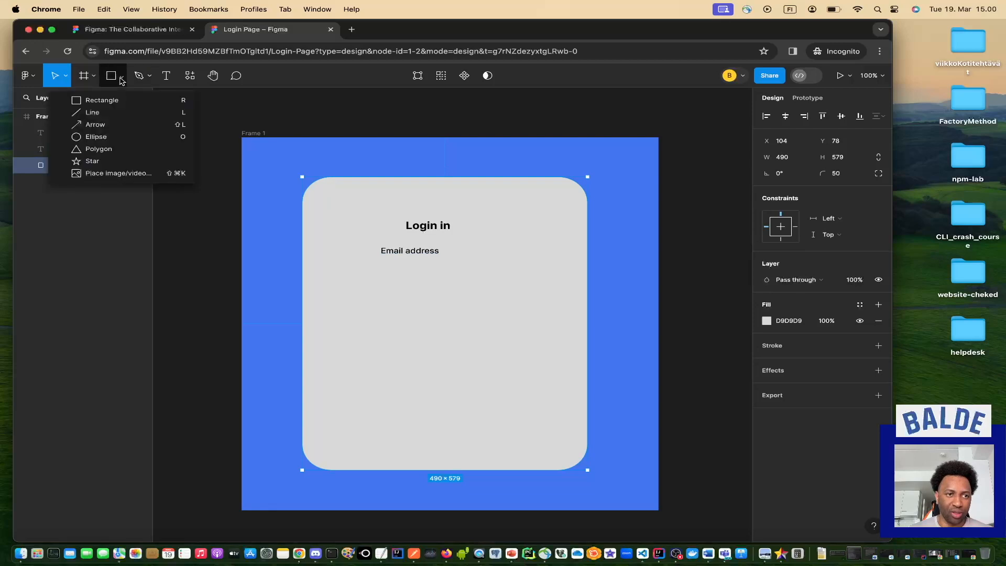
pyautogui.click(103, 104)
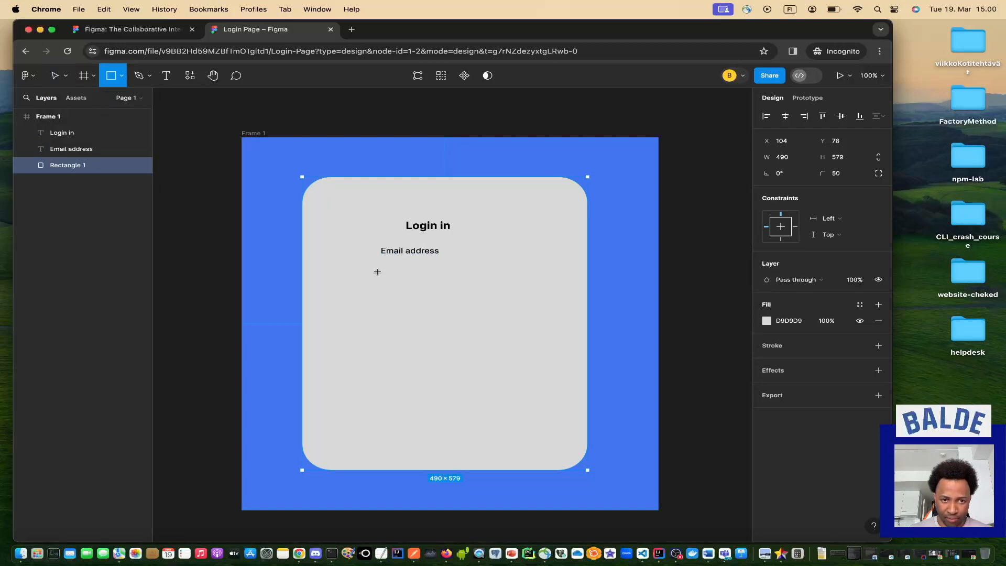
pyautogui.moveTo(382, 266); pyautogui.dragTo(507, 281)
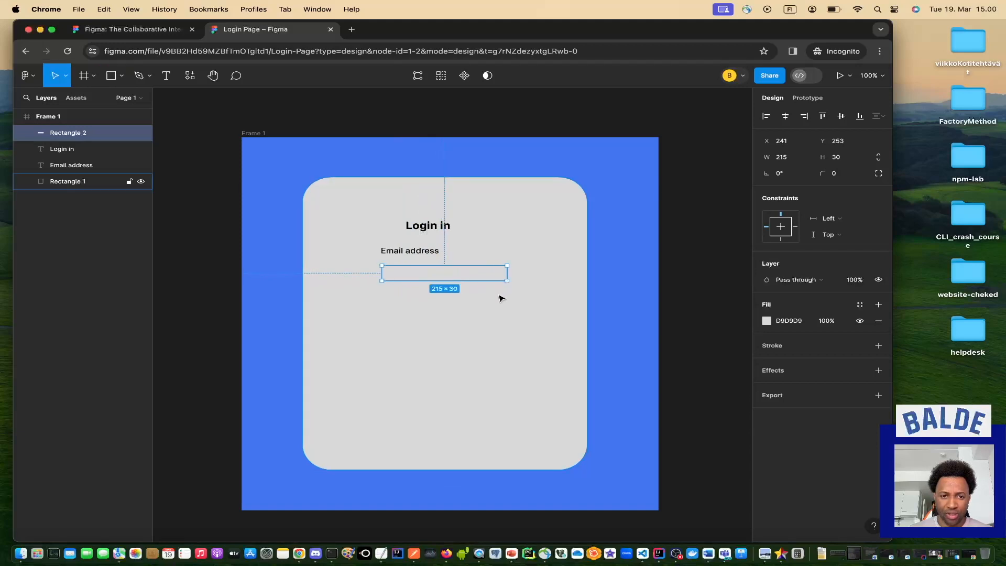
pyautogui.click(500, 298)
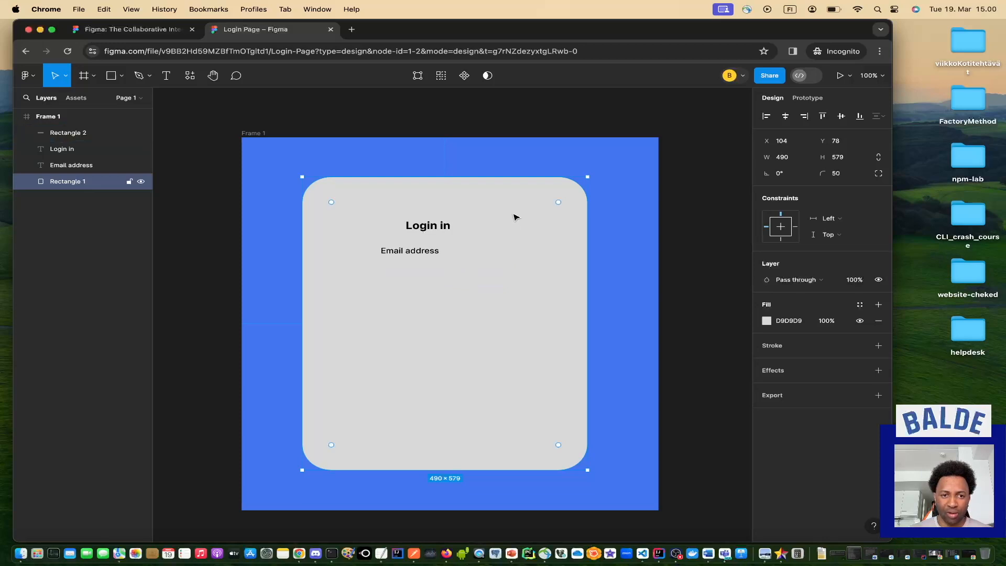
pyautogui.click(122, 76)
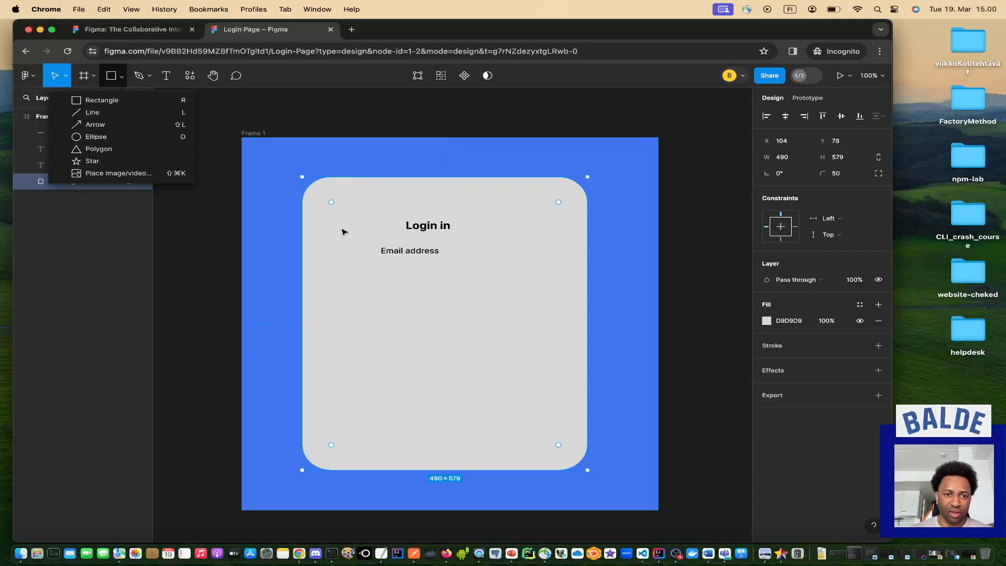
pyautogui.click(343, 231)
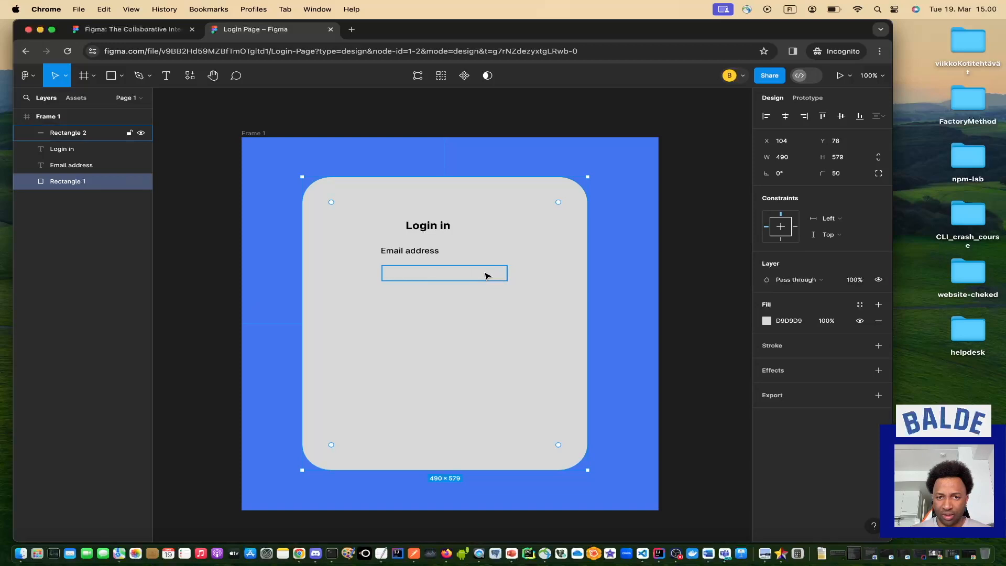
# Lower the card's D9D9D9 fill to 25% opacity, then select the input box.
pyautogui.click(766, 321)
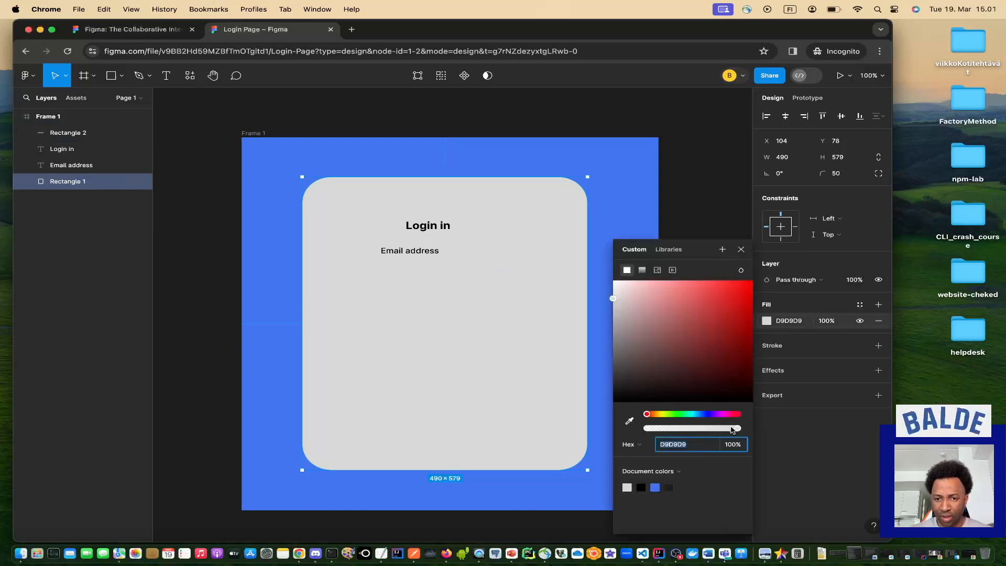
pyautogui.moveTo(738, 429); pyautogui.dragTo(671, 432)
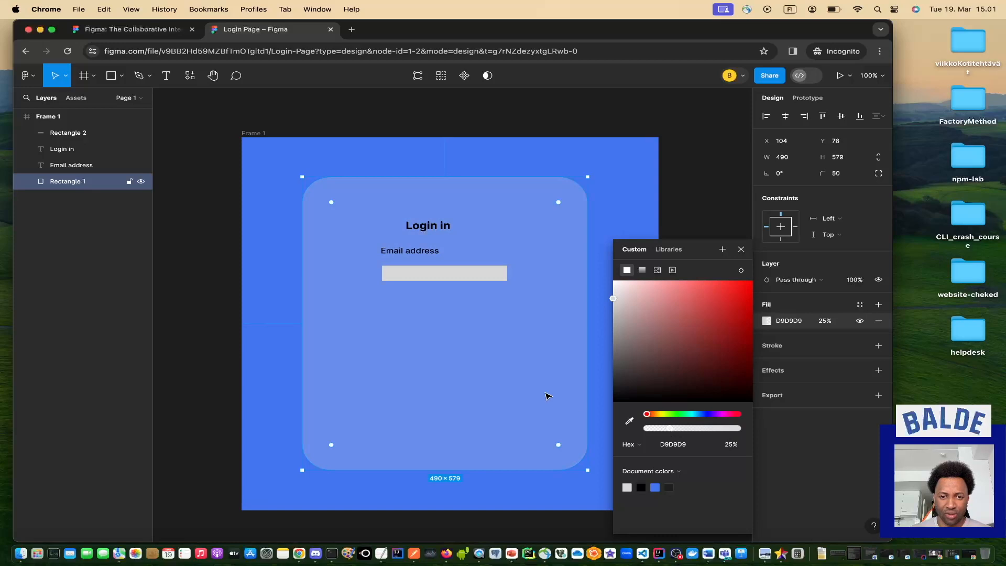
pyautogui.click(487, 276)
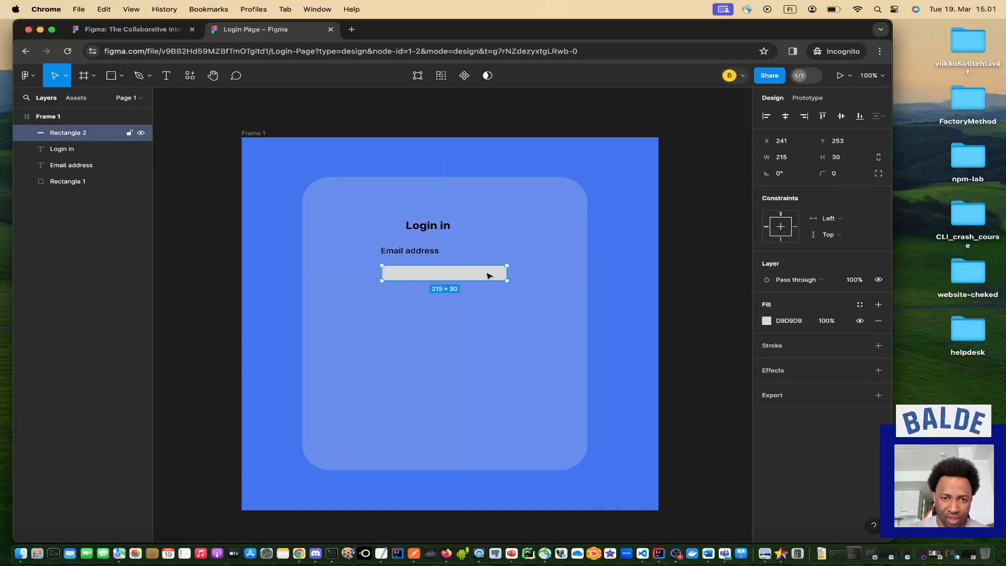
# Give the input box a corner radius of 30 and position it at X 232, Y 247.
pyautogui.moveTo(487, 276); pyautogui.dragTo(485, 274)
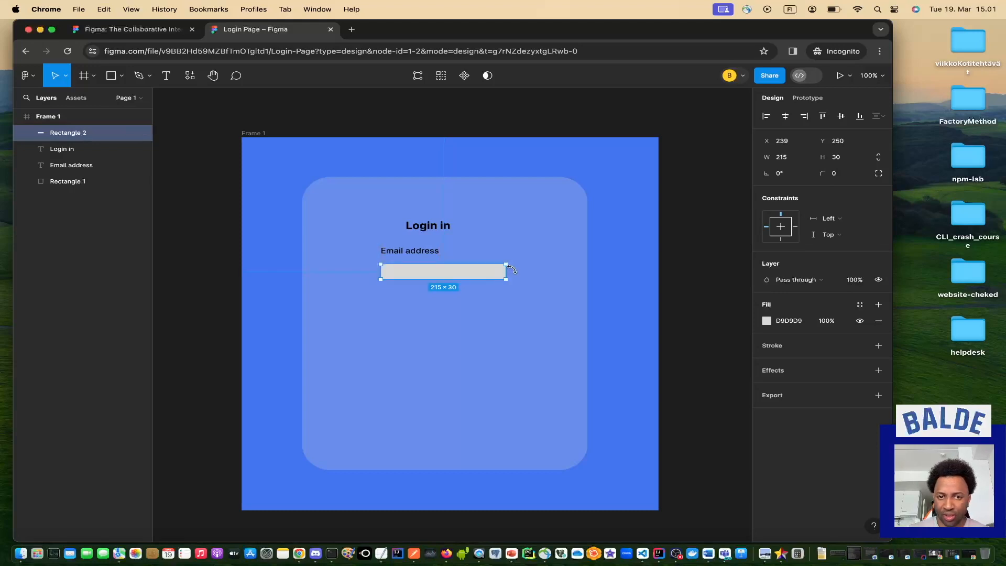
pyautogui.click(854, 174)
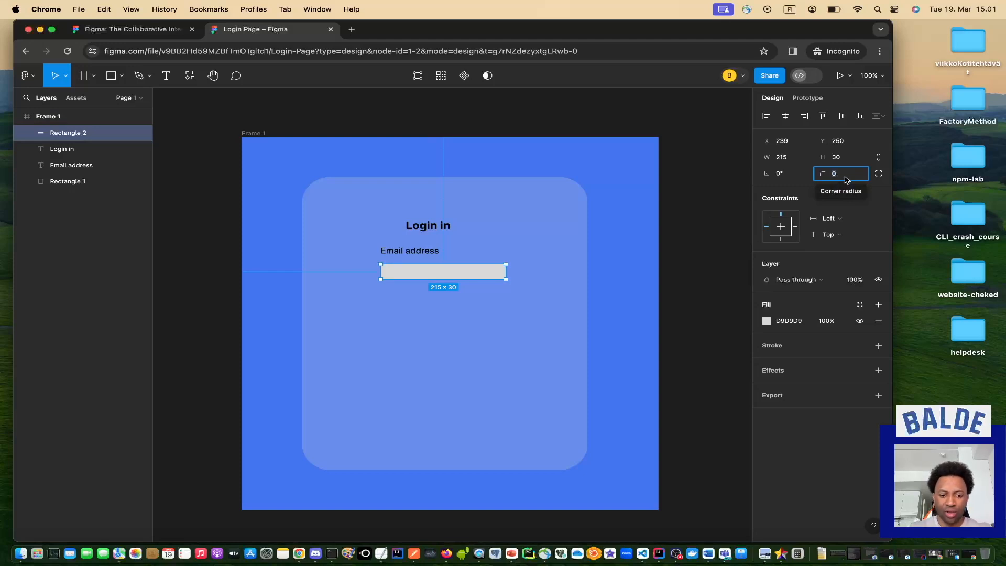
pyautogui.write('30')
pyautogui.press('Return')
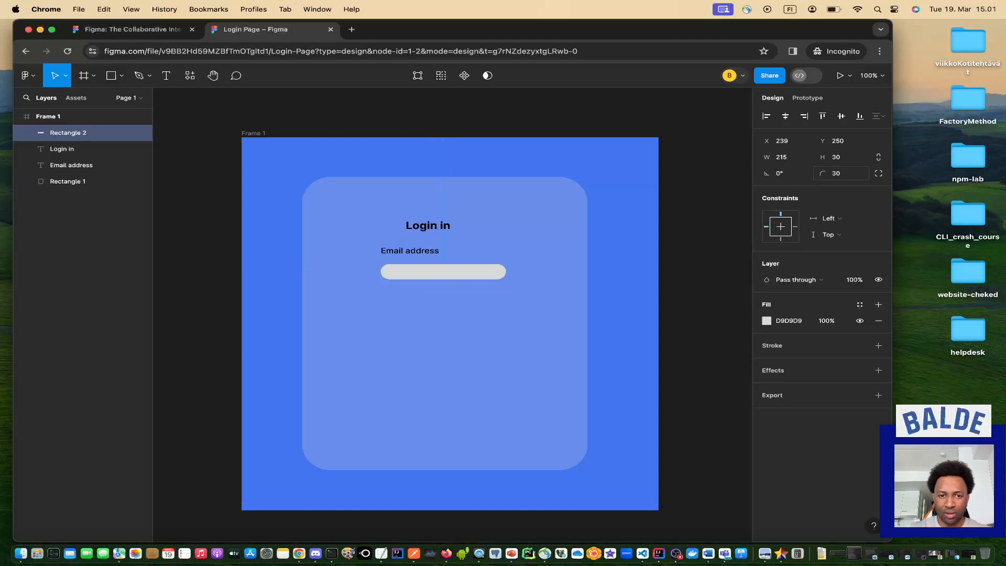
pyautogui.click(537, 329)
pyautogui.moveTo(475, 274); pyautogui.dragTo(470, 272)
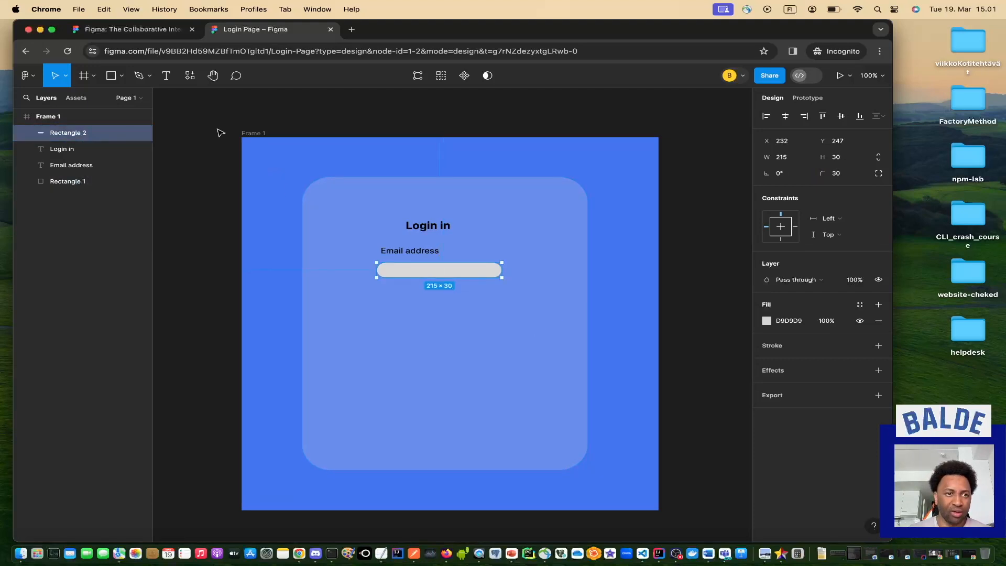
pyautogui.click(166, 77)
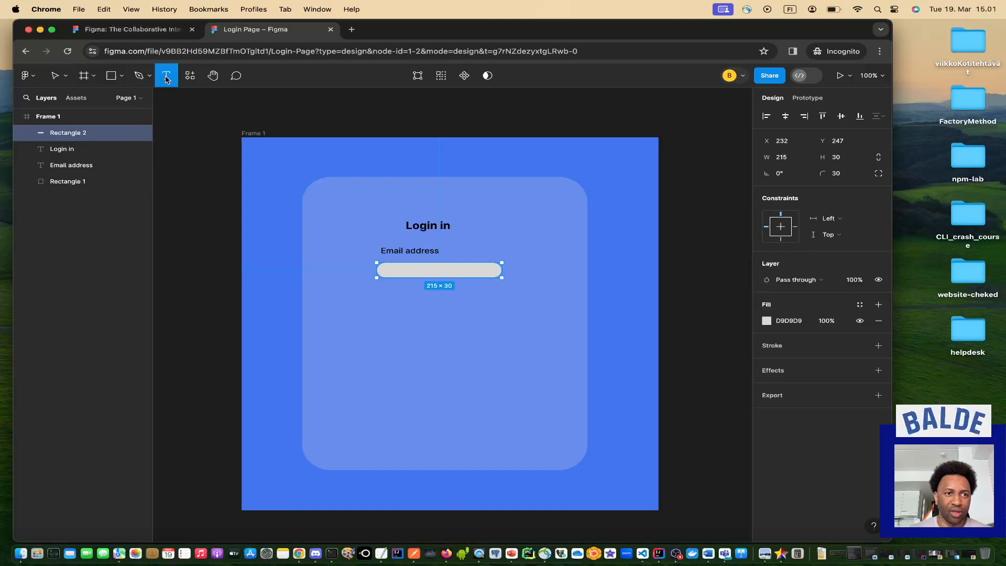
# Type the placeholder 'email address' and move it inside the rounded input box.
pyautogui.click(395, 270)
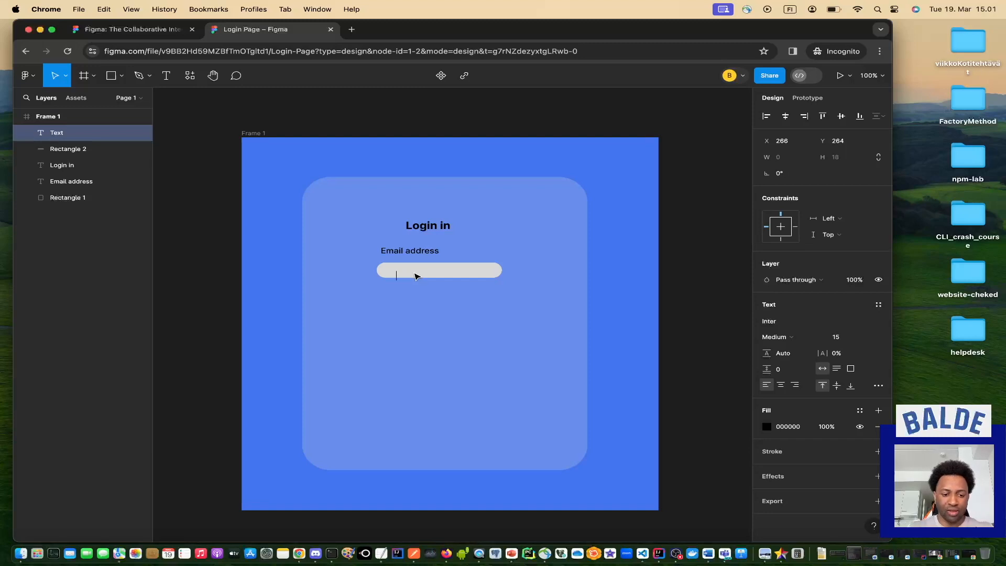
pyautogui.write('ema')
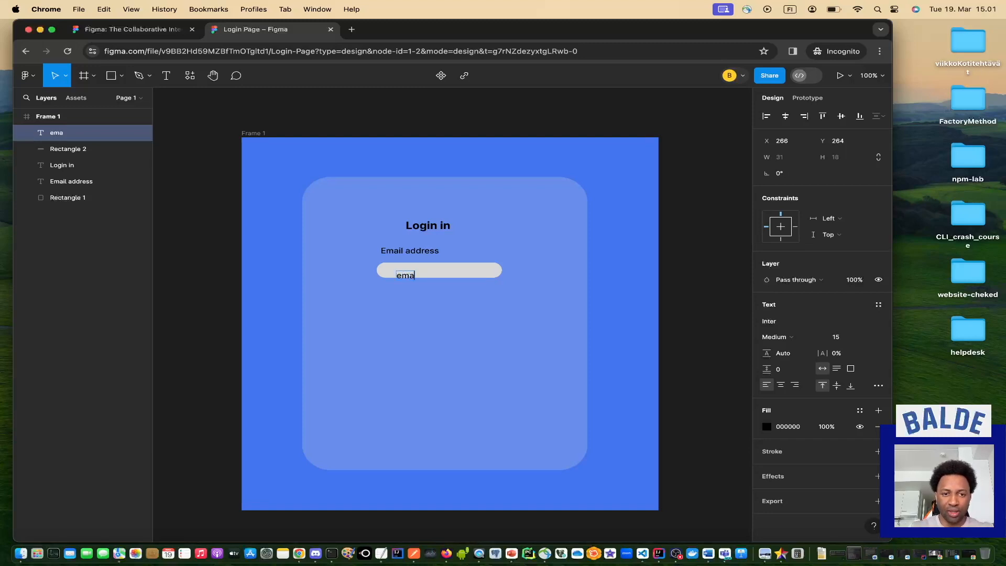
pyautogui.write('il address')
pyautogui.press('Escape')
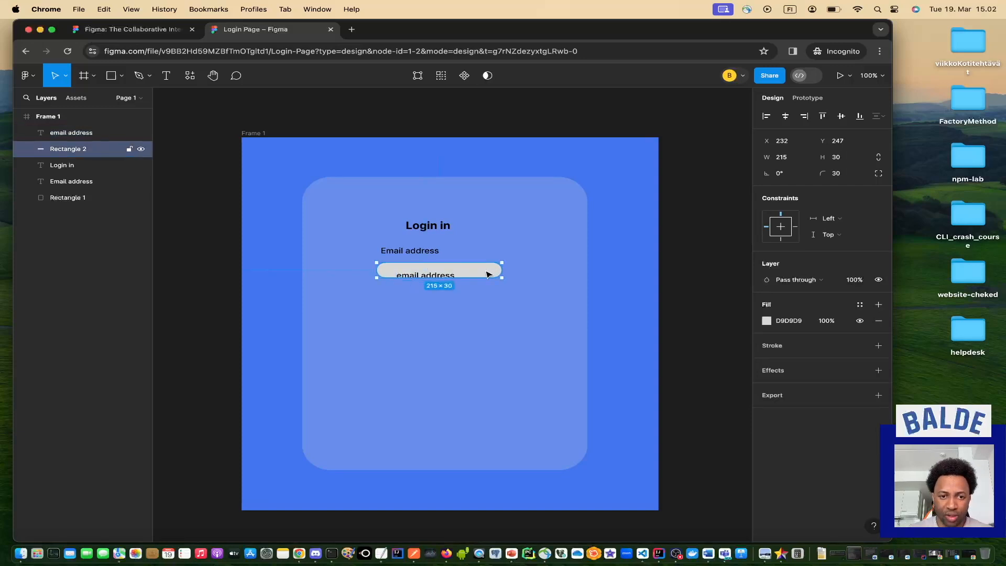
pyautogui.moveTo(443, 278); pyautogui.dragTo(440, 272)
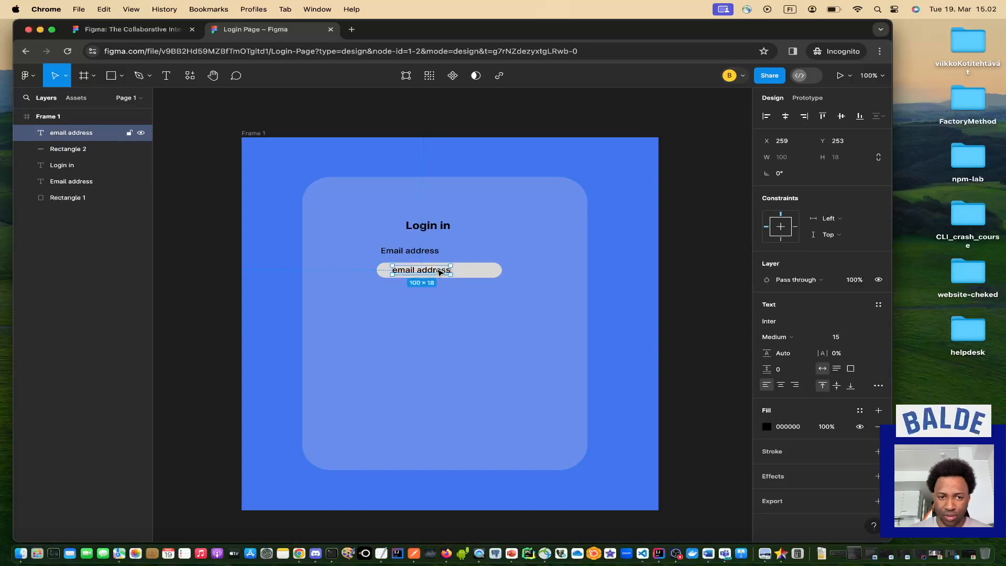
# Set the 'email address' placeholder text to Thin weight, then select the card.
pyautogui.click(820, 339)
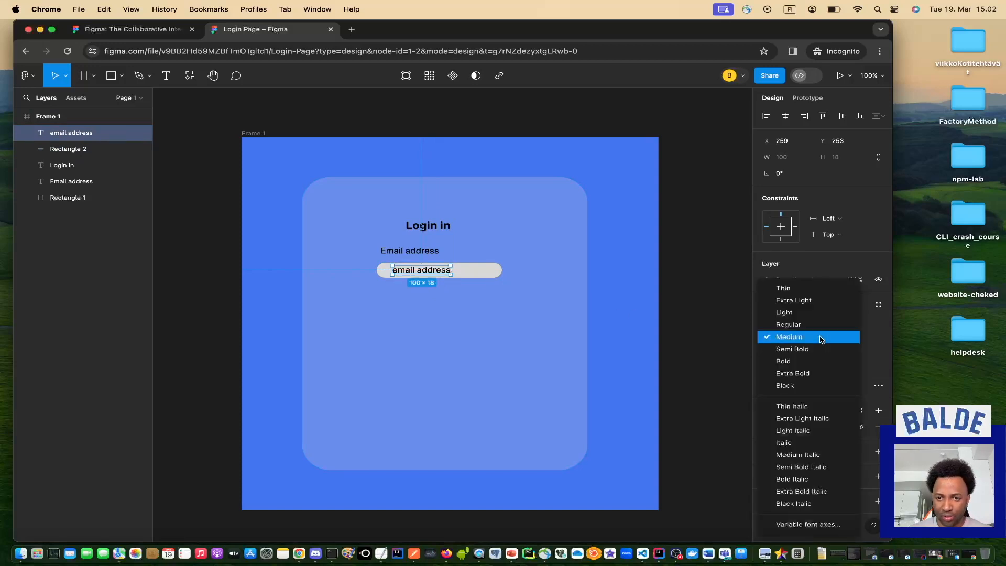
pyautogui.click(799, 291)
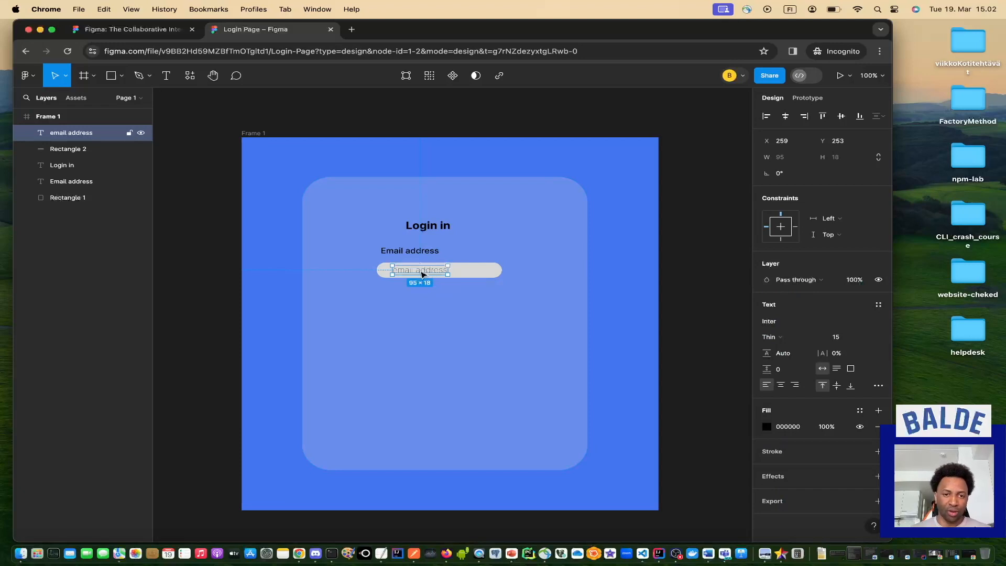
pyautogui.click(430, 313)
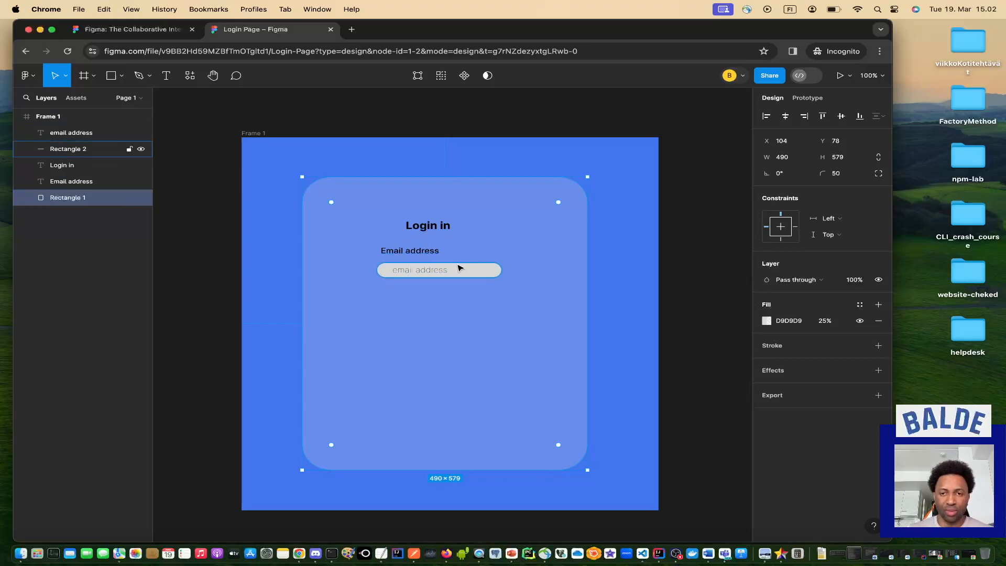
# Check the prototype preview, then widen the email input box to 237 × 30.
pyautogui.click(842, 76)
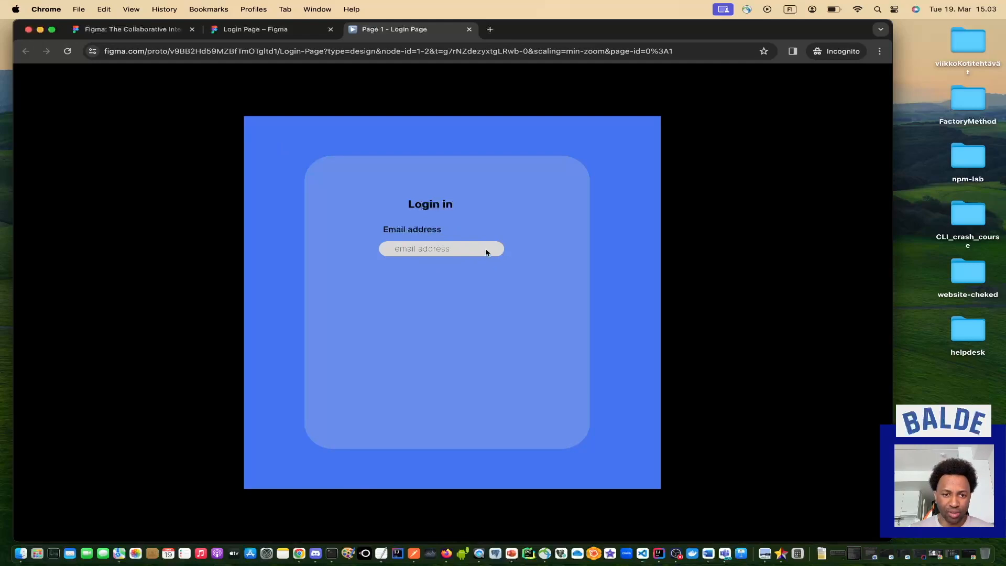
pyautogui.hotkey('ctrl', 'shift', 'Tab')
pyautogui.moveTo(505, 269); pyautogui.dragTo(514, 269)
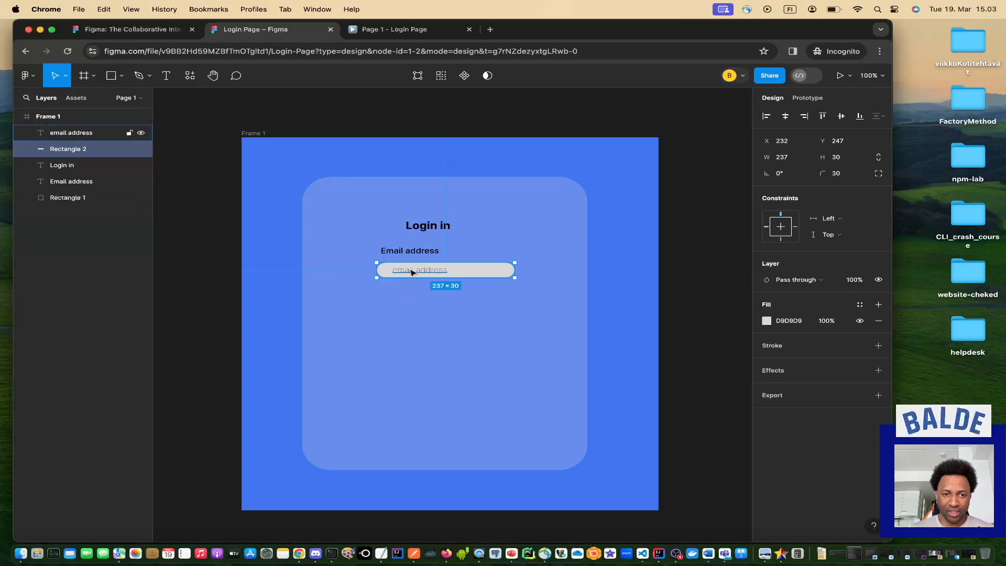
# Select the Email address label, placeholder and input box together and copy them.
pyautogui.click(421, 252)
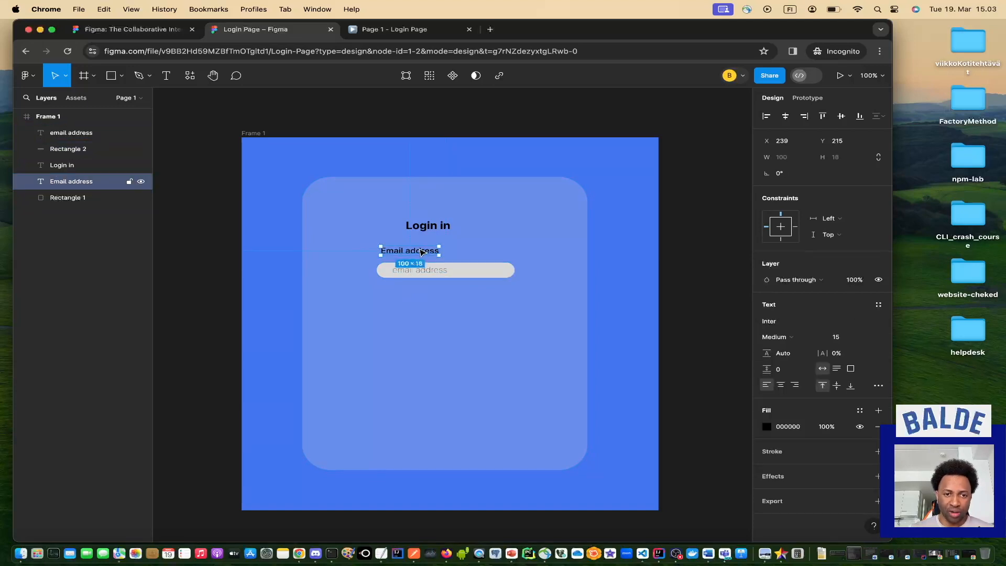
pyautogui.click(423, 271)
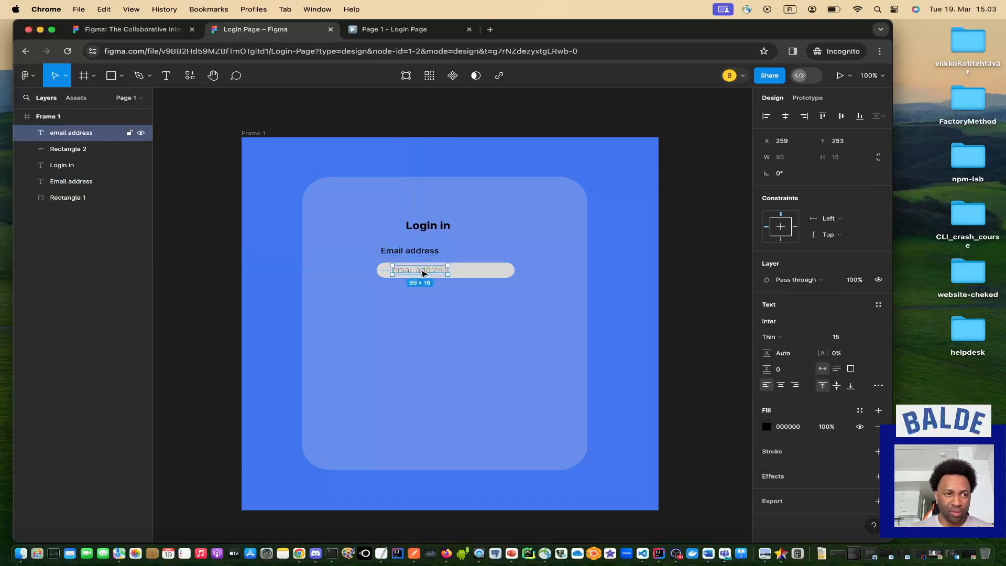
pyautogui.click(477, 274)
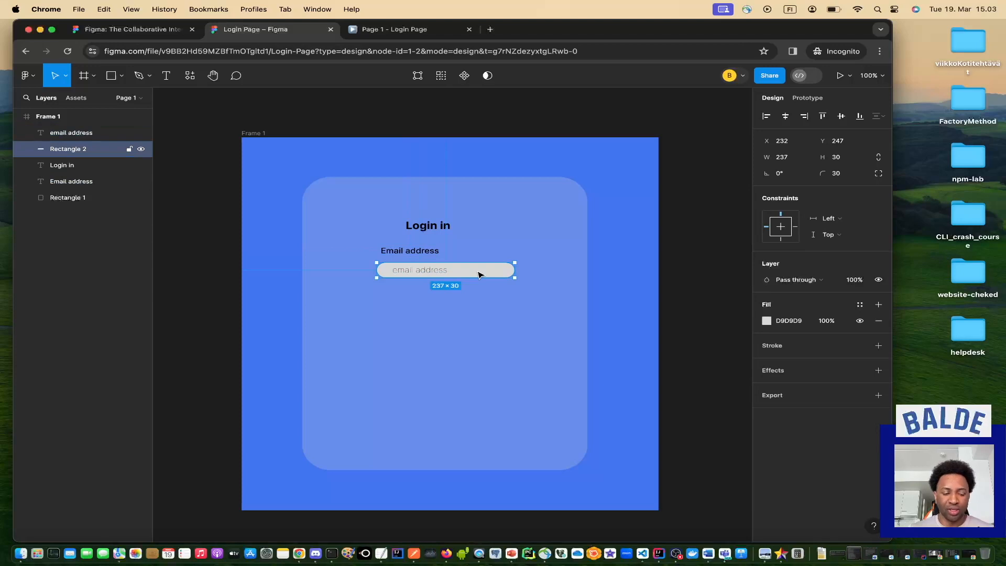
pyautogui.keyDown('shift'); pyautogui.click(410, 252); pyautogui.keyUp('shift')
pyautogui.keyDown('shift'); pyautogui.click(95, 134); pyautogui.keyUp('shift')
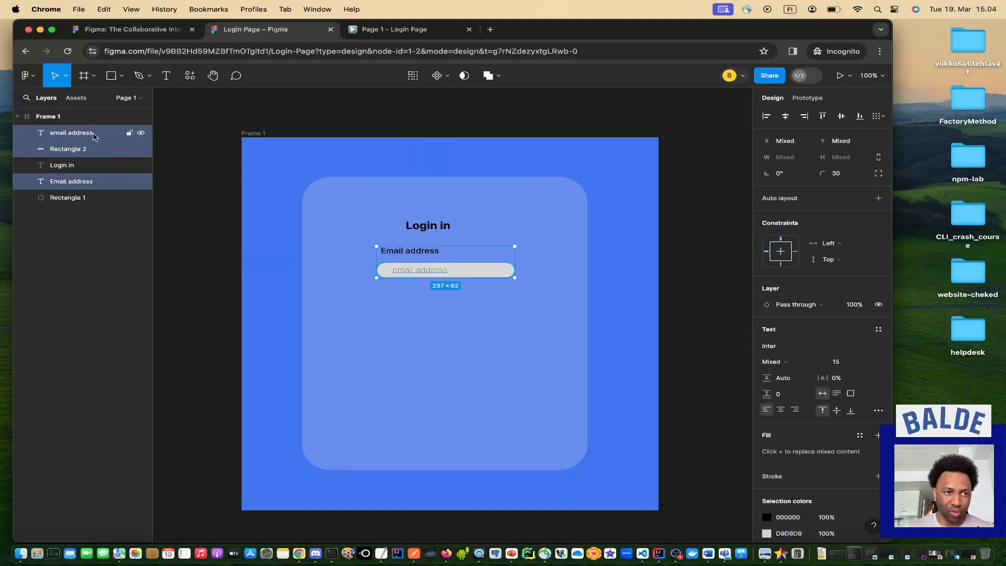
pyautogui.click(95, 134)
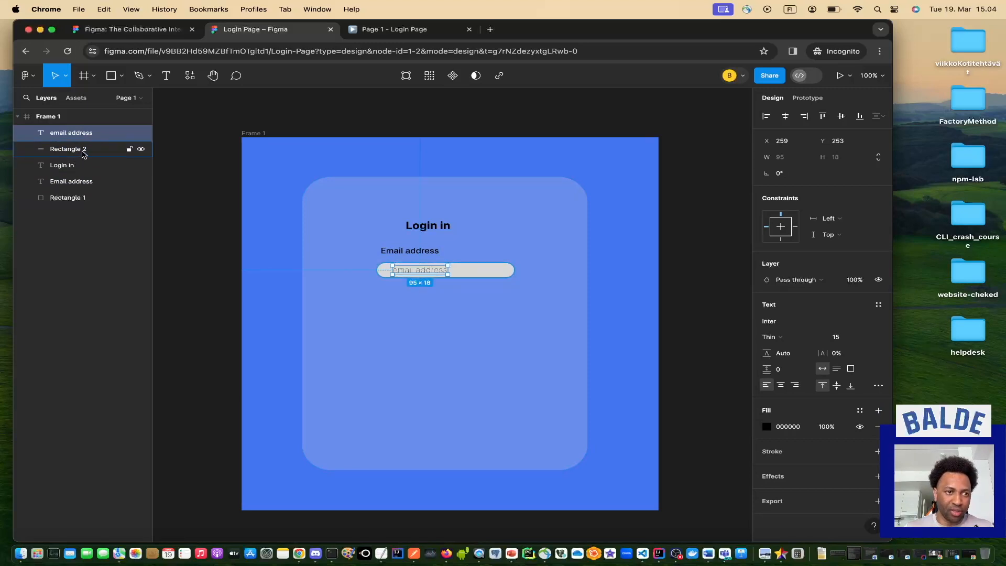
pyautogui.keyDown('shift'); pyautogui.click(83, 150); pyautogui.keyUp('shift')
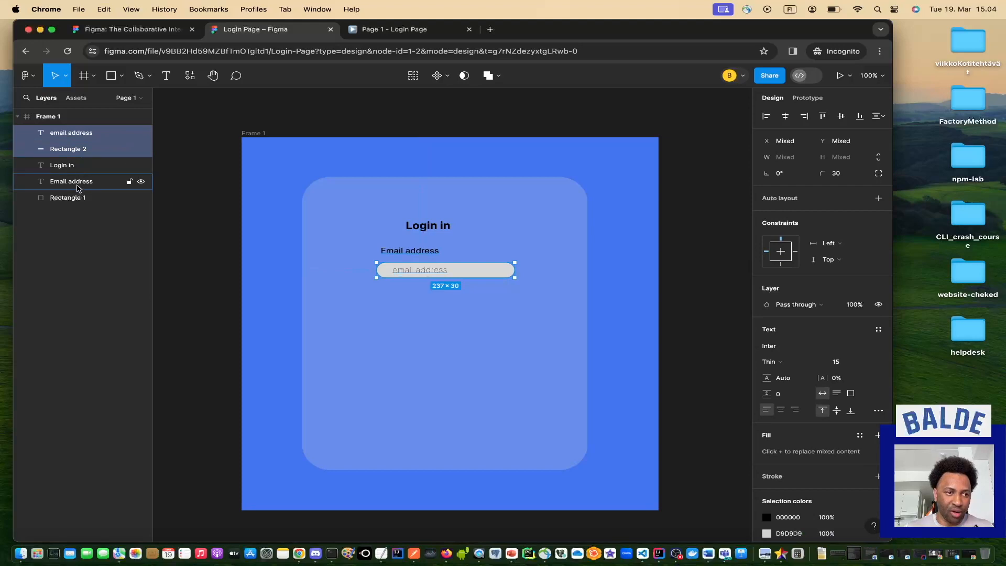
pyautogui.keyDown('shift'); pyautogui.click(80, 184); pyautogui.keyUp('shift')
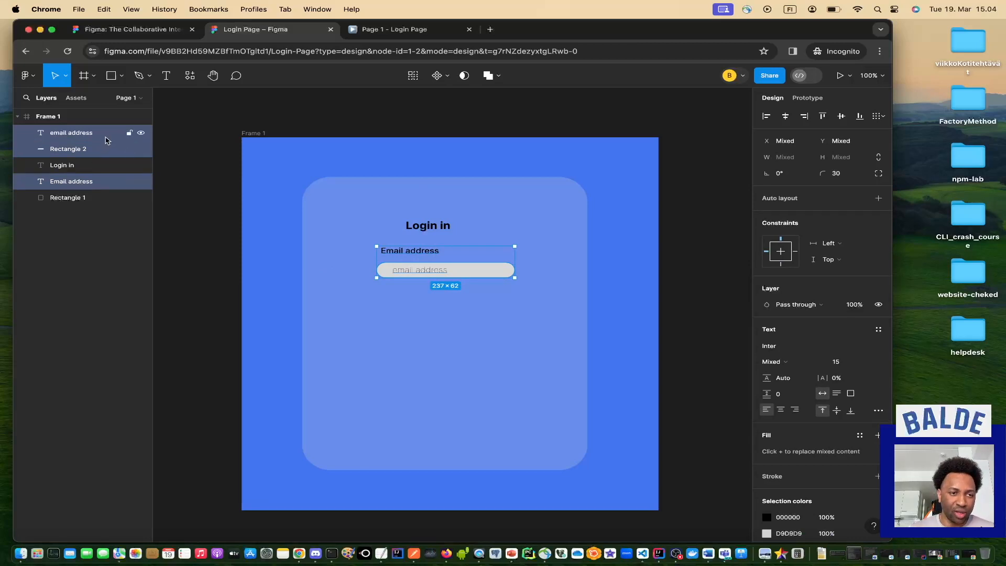
pyautogui.rightClick(107, 140)
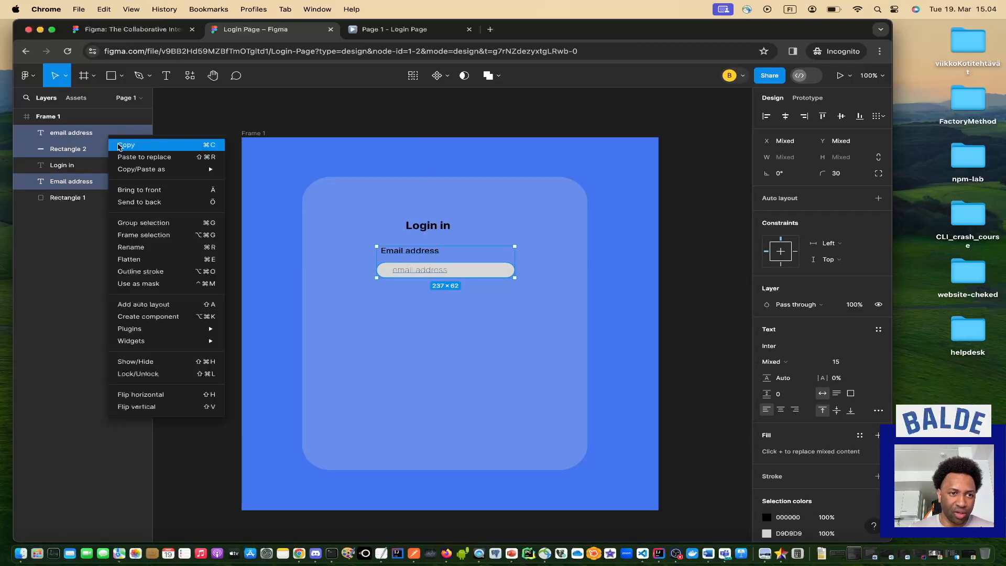
pyautogui.click(126, 146)
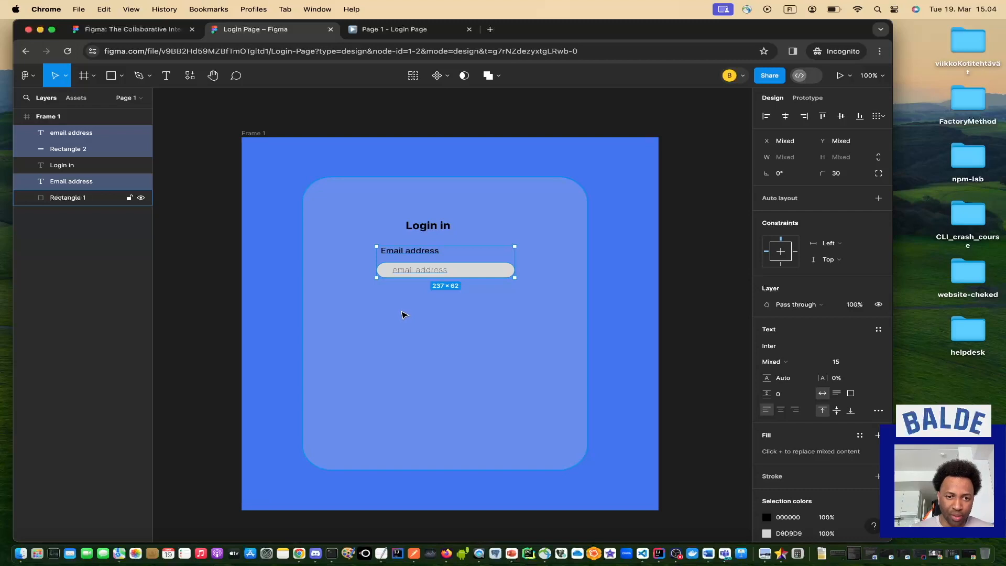
# Paste the copied field below the email field and relabel it 'Password'.
pyautogui.rightClick(401, 312)
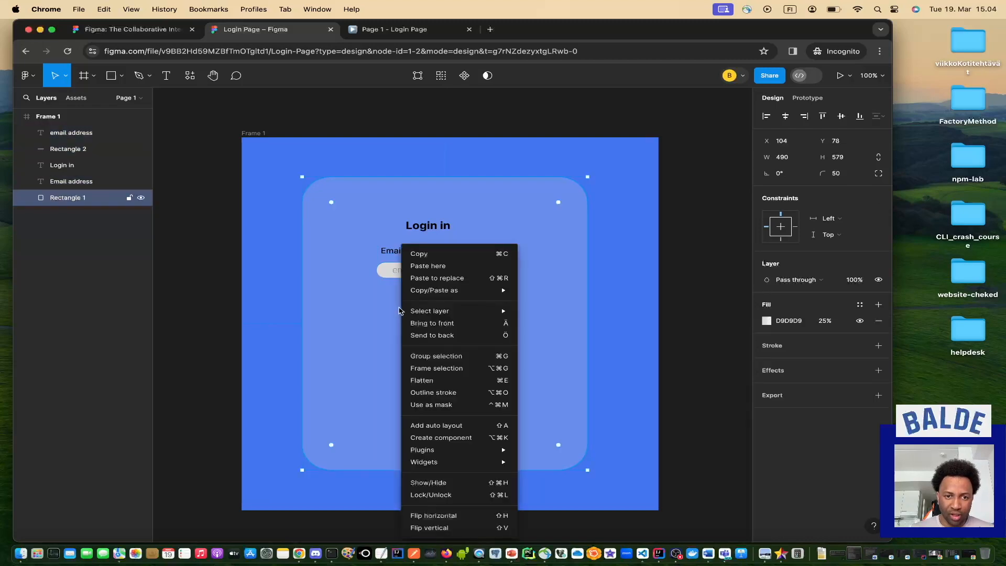
pyautogui.click(443, 269)
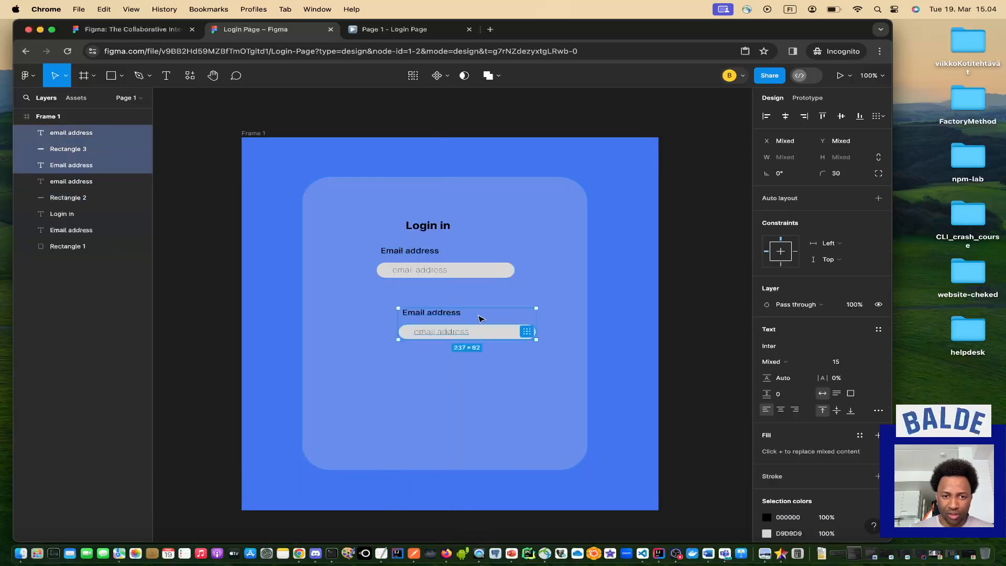
pyautogui.moveTo(478, 321); pyautogui.dragTo(457, 308)
pyautogui.click(423, 304)
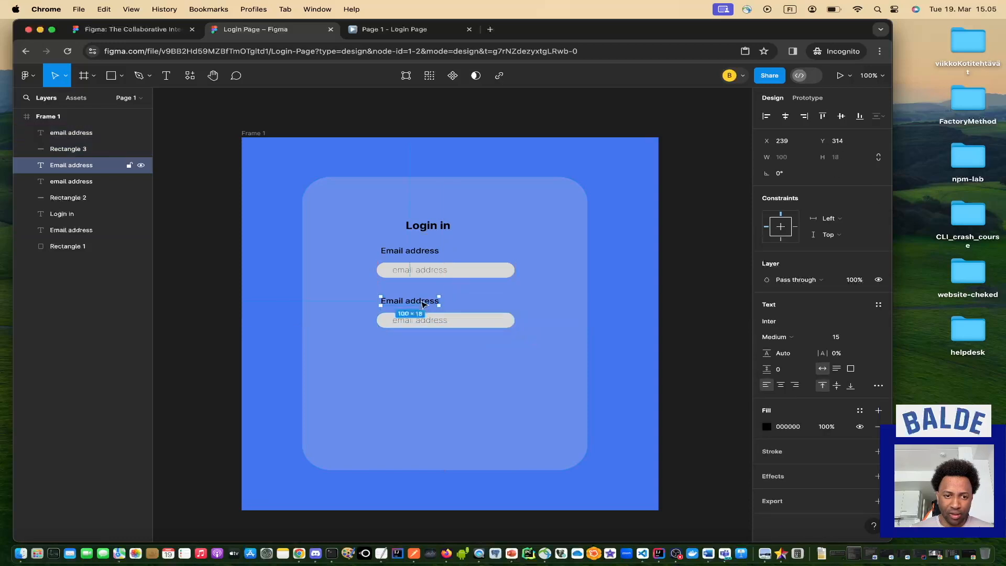
pyautogui.doubleClick(421, 302)
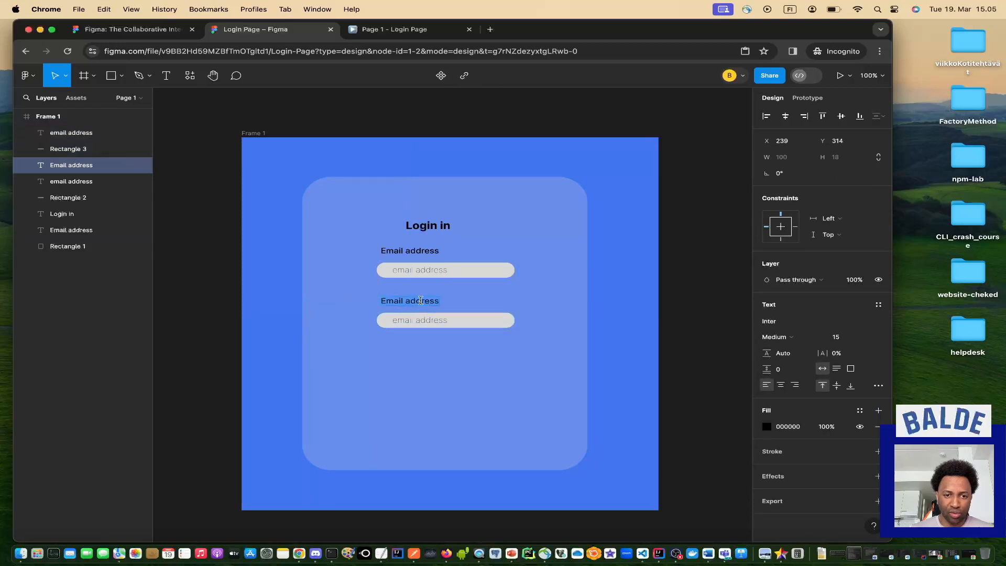
pyautogui.write('Pa')
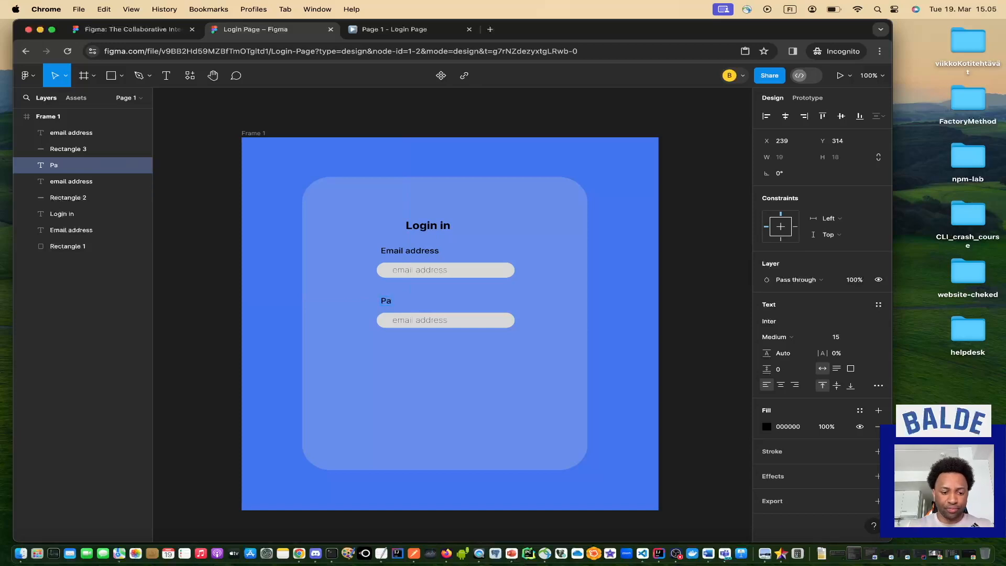
pyautogui.click(446, 371)
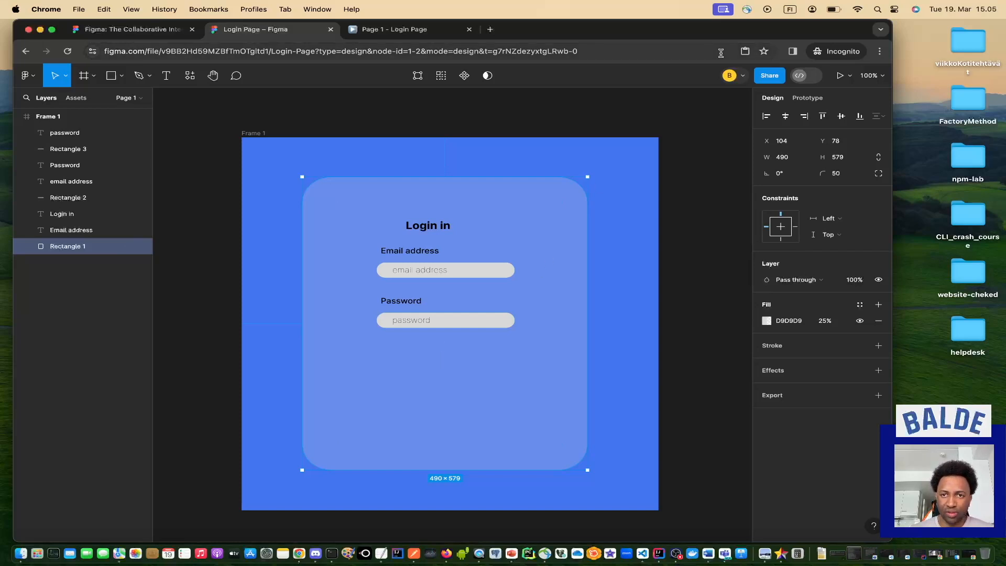
pyautogui.click(370, 33)
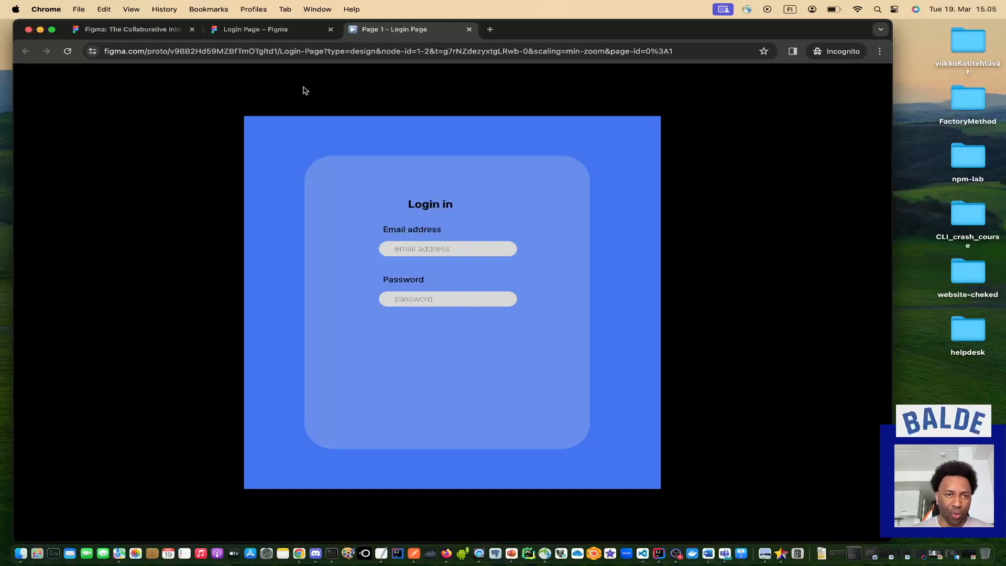
pyautogui.click(243, 31)
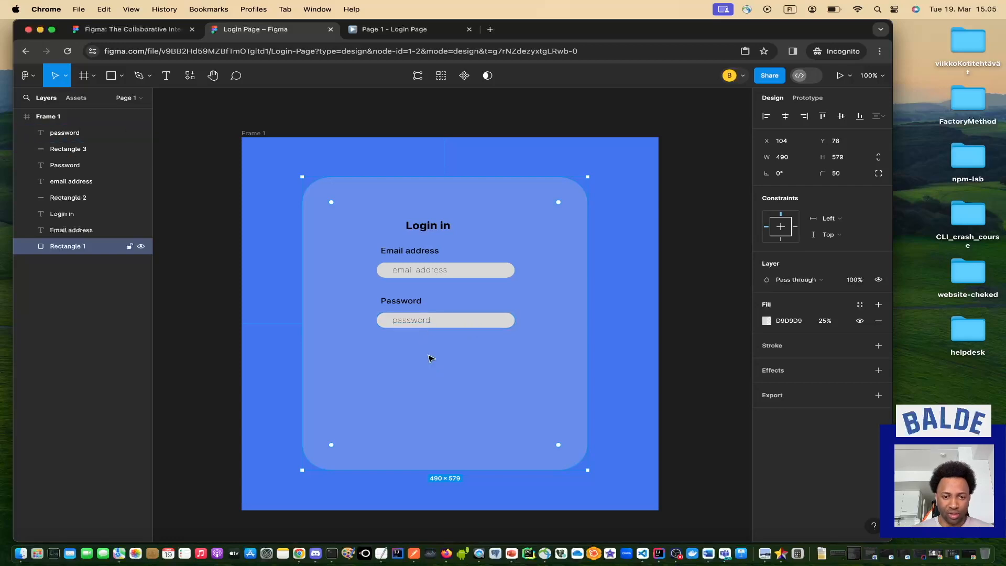
# Copy the password placeholder and box, and paste the copy below the Password field.
pyautogui.click(438, 326)
pyautogui.click(415, 323)
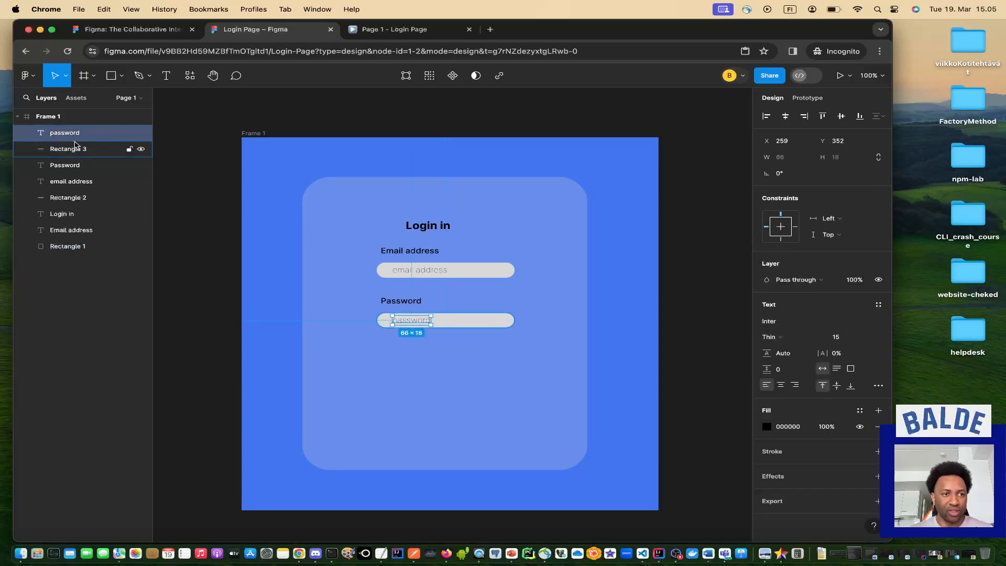
pyautogui.keyDown('shift'); pyautogui.click(75, 147); pyautogui.keyUp('shift')
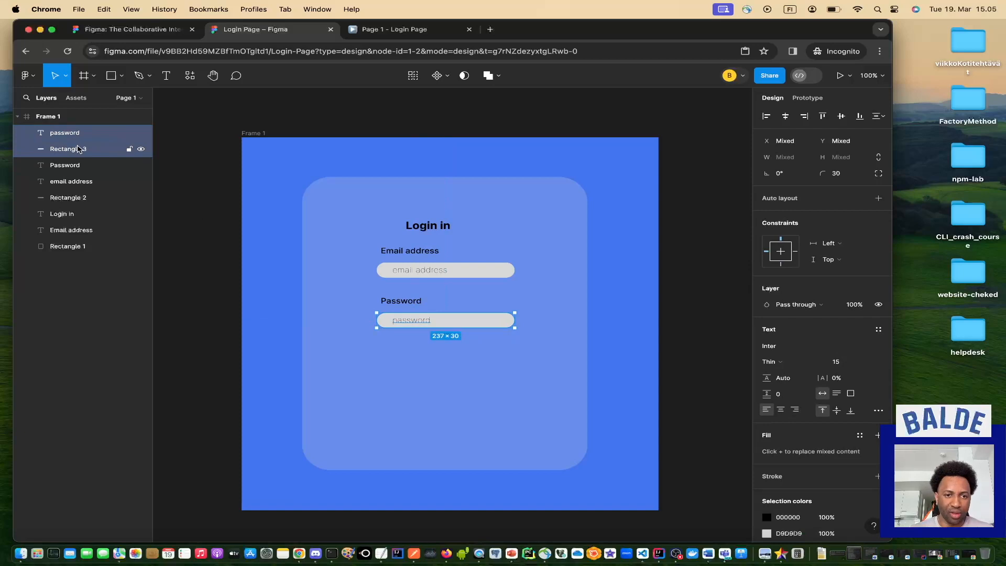
pyautogui.rightClick(78, 149)
pyautogui.click(98, 153)
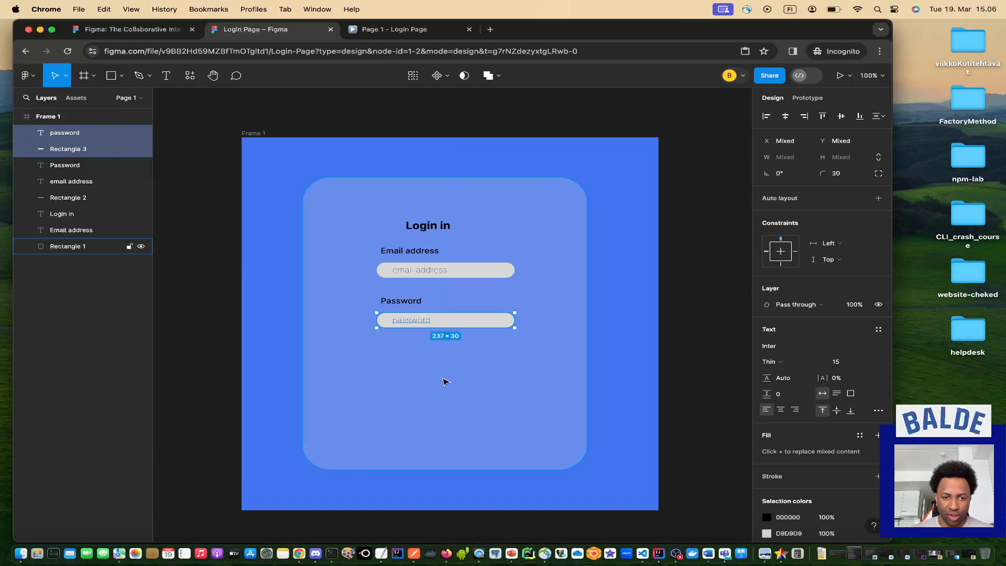
pyautogui.click(430, 371)
pyautogui.rightClick(430, 372)
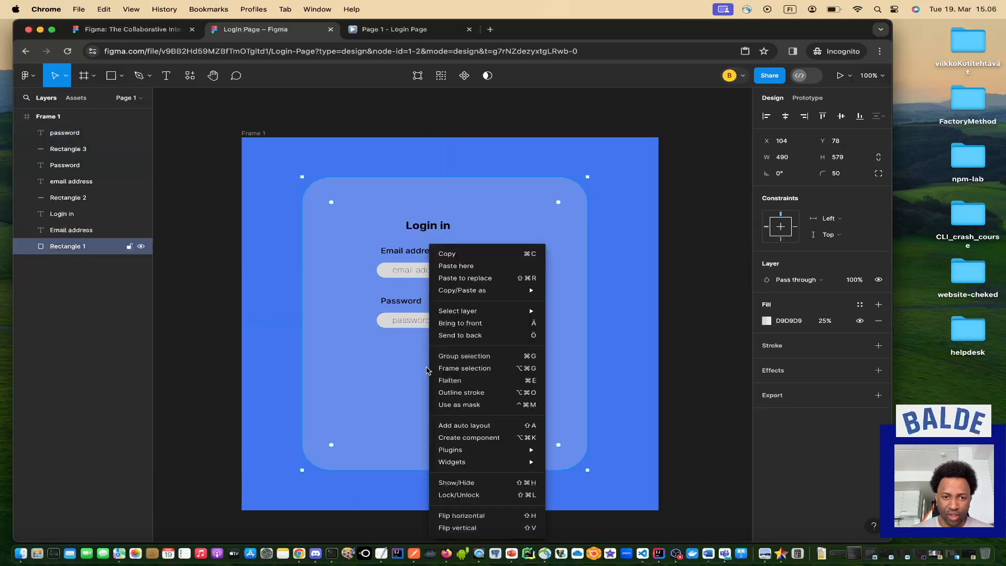
pyautogui.click(460, 268)
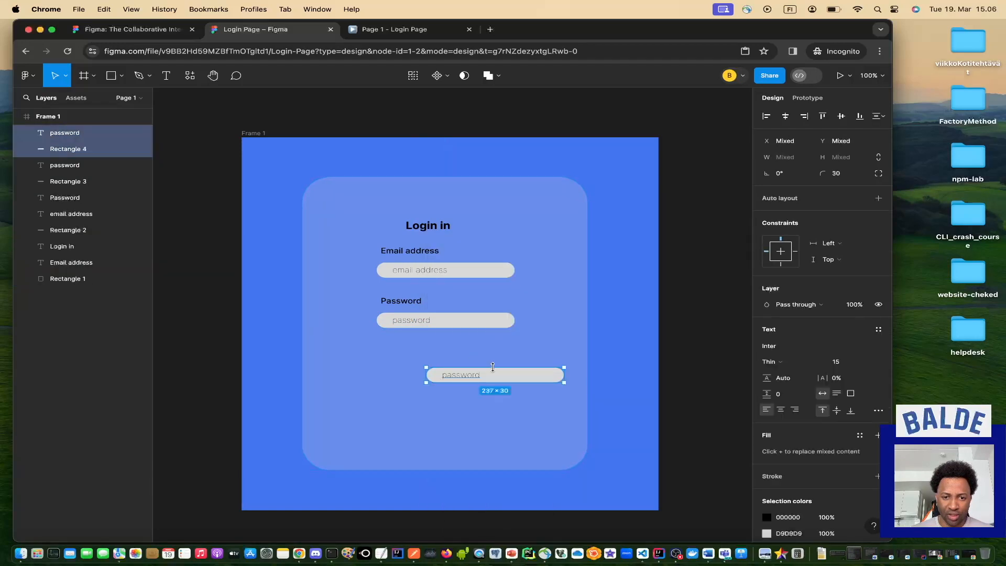
pyautogui.moveTo(505, 377); pyautogui.dragTo(456, 359)
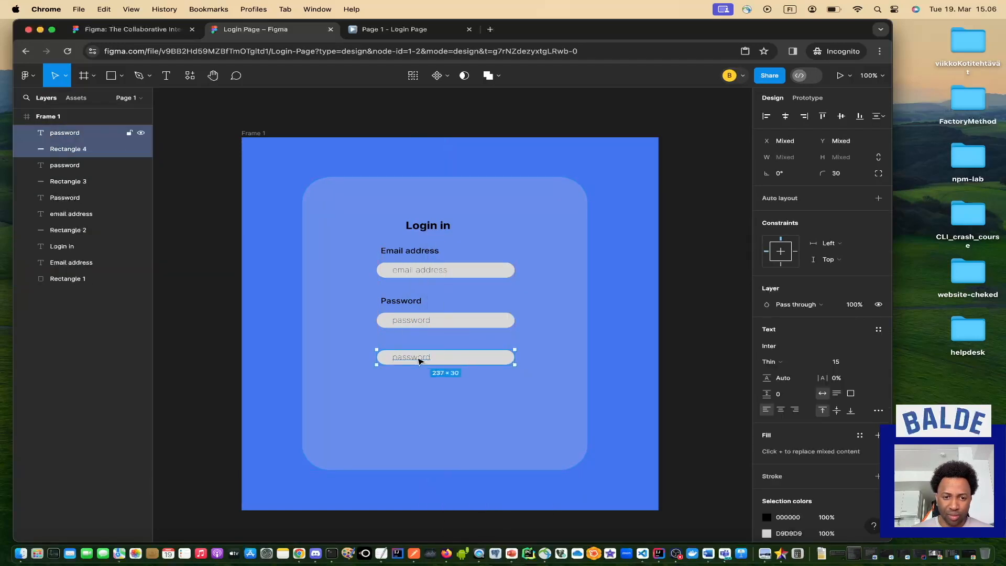
# Make the copied password text Inter Bold.
pyautogui.click(419, 360)
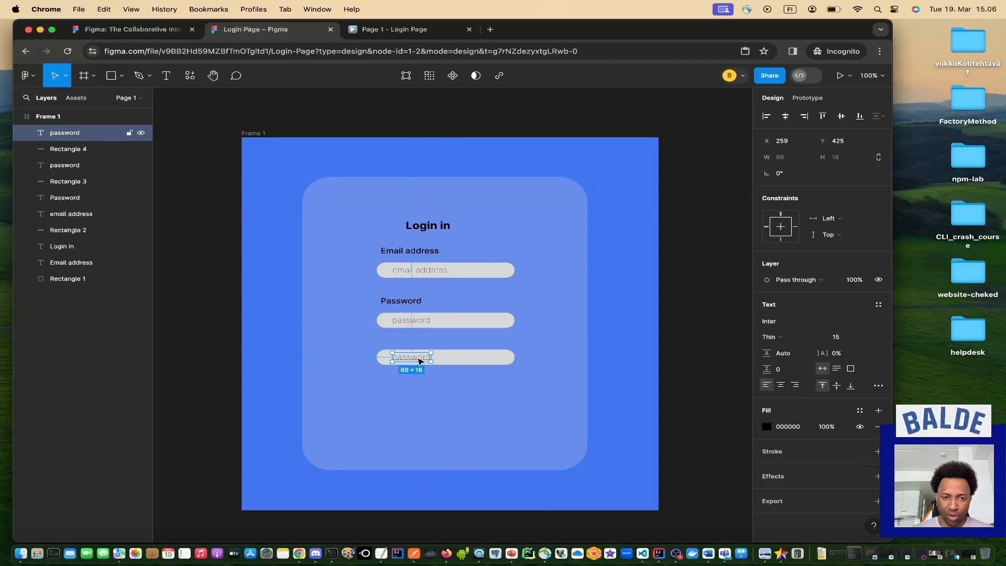
pyautogui.click(818, 337)
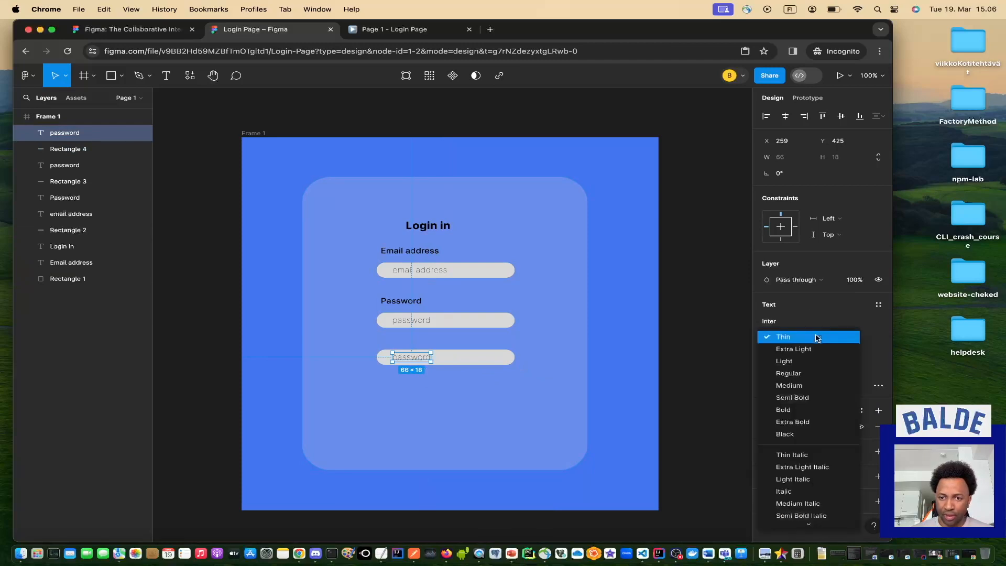
pyautogui.click(792, 411)
# Shrink the copied pill to 136 × 30 and centre the bold text inside it.
pyautogui.click(495, 358)
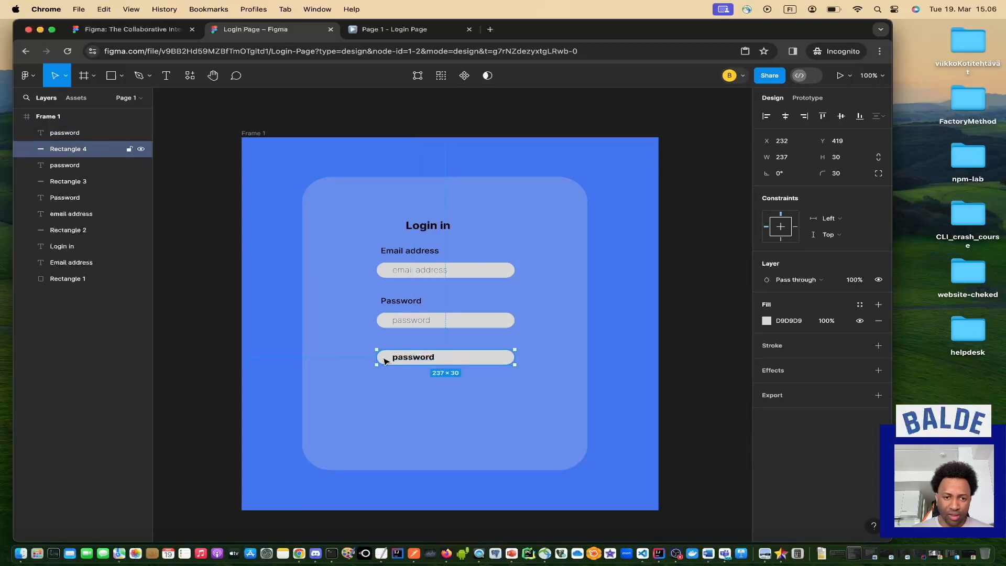
pyautogui.moveTo(377, 357); pyautogui.dragTo(391, 357)
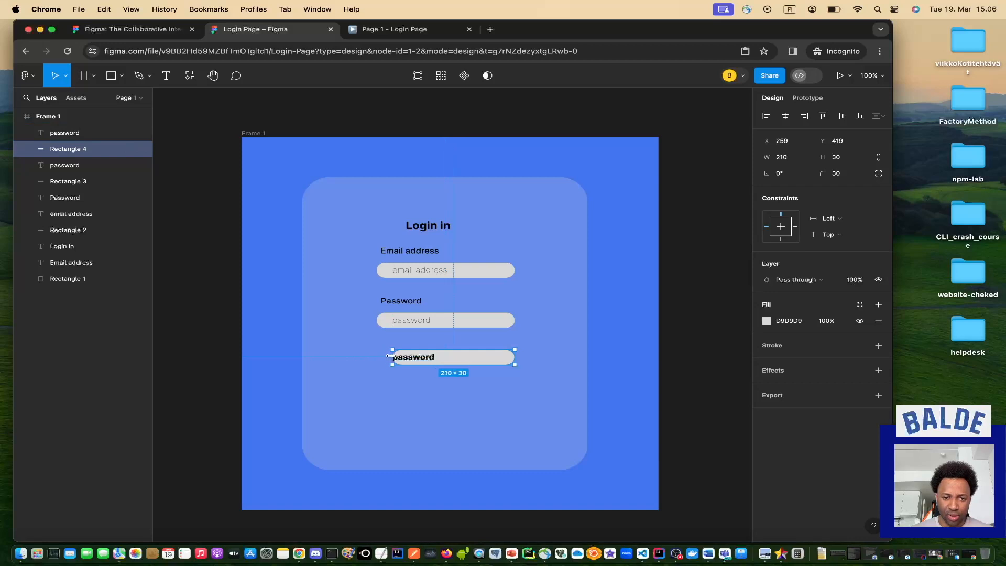
pyautogui.moveTo(516, 357); pyautogui.dragTo(436, 359)
pyautogui.click(427, 357)
pyautogui.click(455, 360)
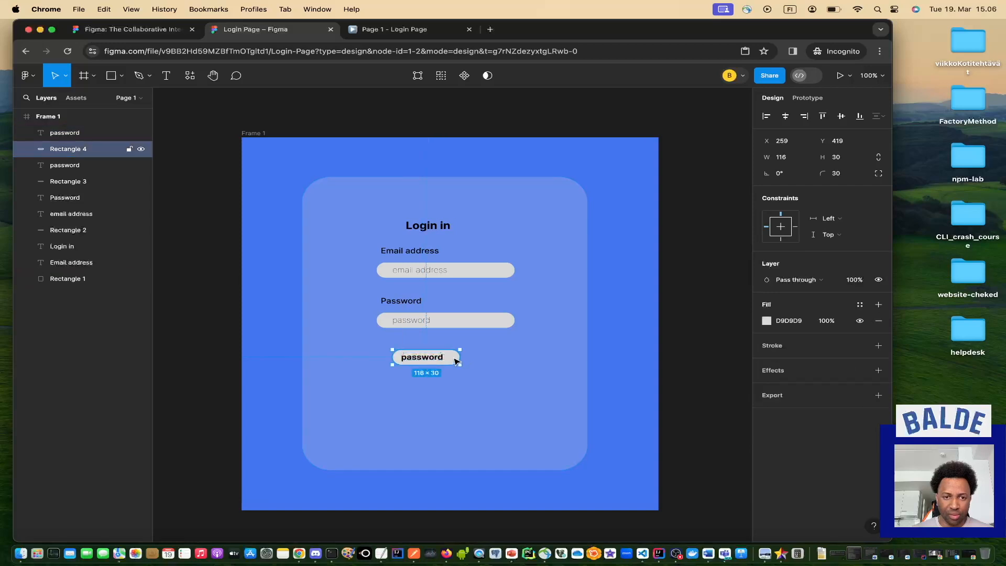
pyautogui.moveTo(460, 358); pyautogui.dragTo(471, 358)
pyautogui.click(439, 358)
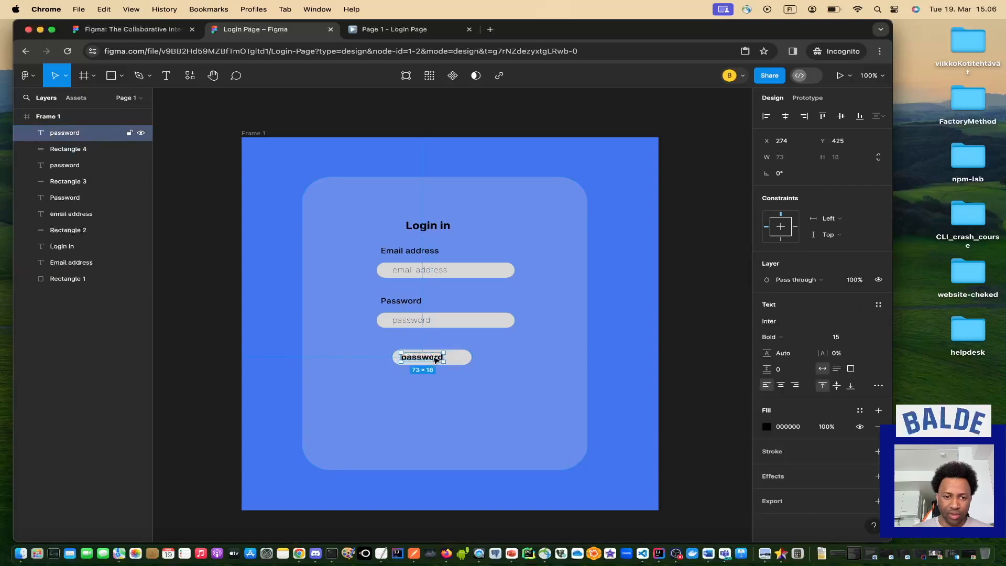
pyautogui.moveTo(435, 360); pyautogui.dragTo(439, 360)
pyautogui.click(468, 363)
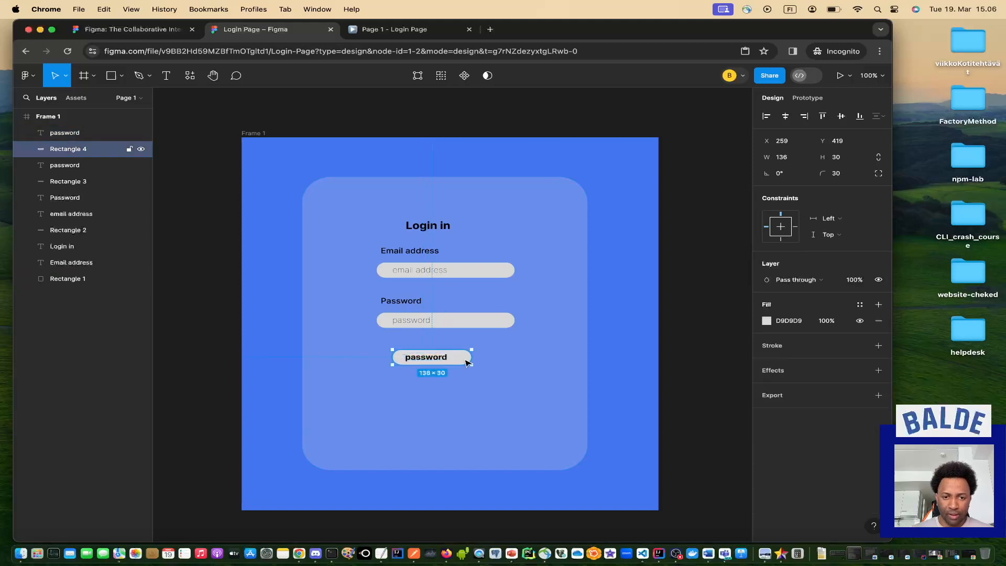
pyautogui.click(445, 357)
pyautogui.moveTo(446, 357)
pyautogui.mouseDown()
pyautogui.moveTo(432, 358)
pyautogui.moveTo(443, 358)
pyautogui.mouseUp()
pyautogui.click(469, 361)
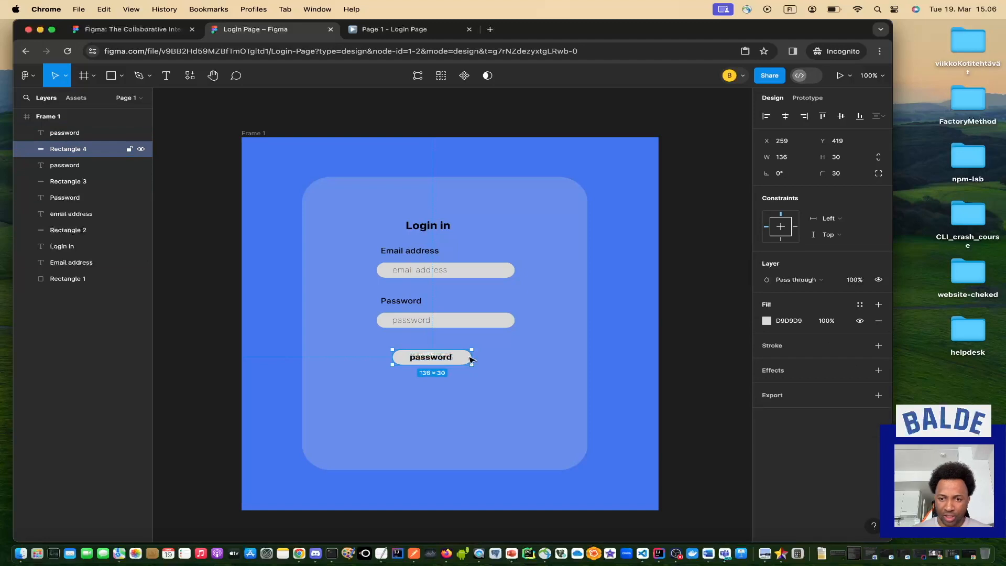
pyautogui.click(767, 320)
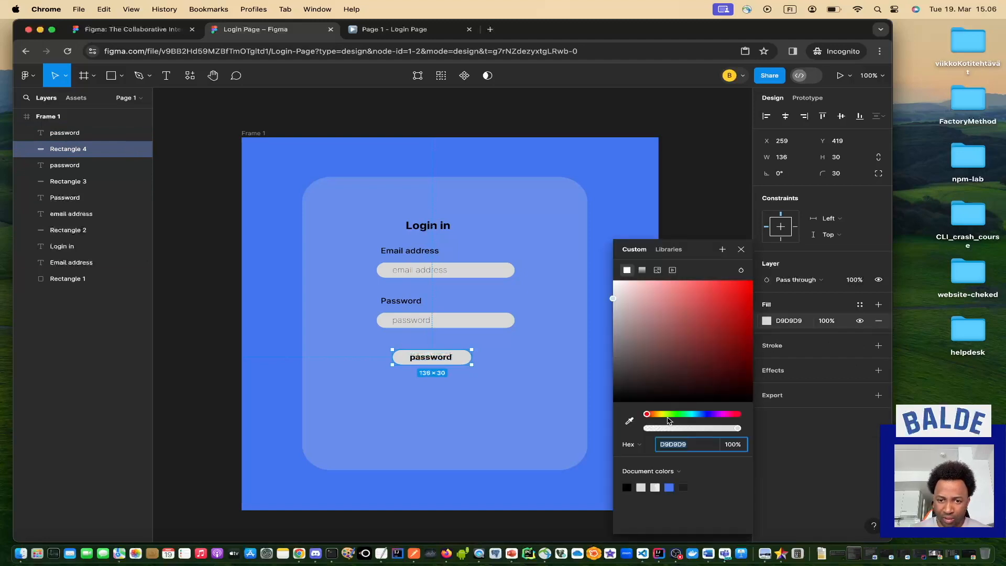
# Colour the pill a saturated green and centre its bold Log in label.
pyautogui.moveTo(648, 417); pyautogui.dragTo(675, 416)
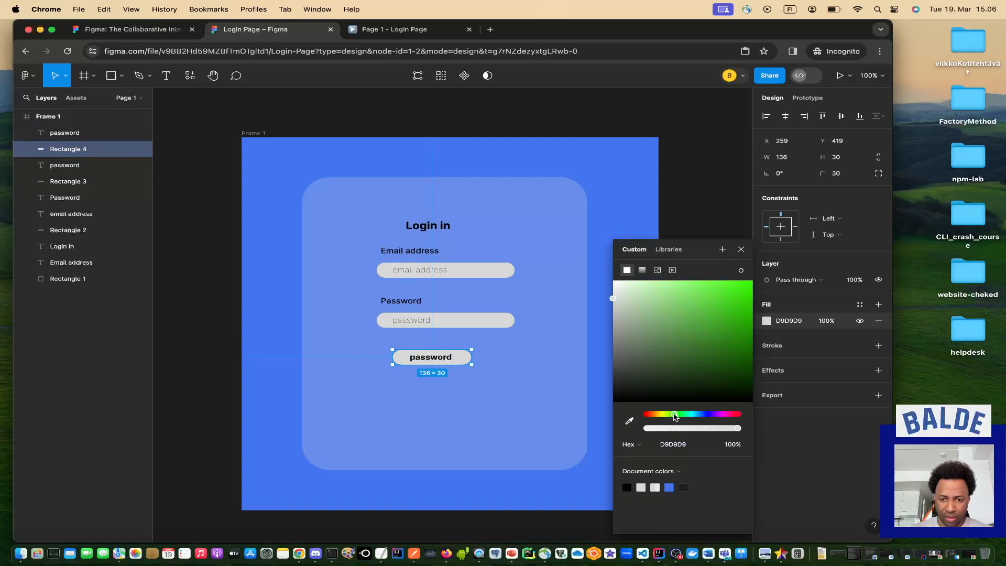
pyautogui.moveTo(614, 296); pyautogui.dragTo(660, 299)
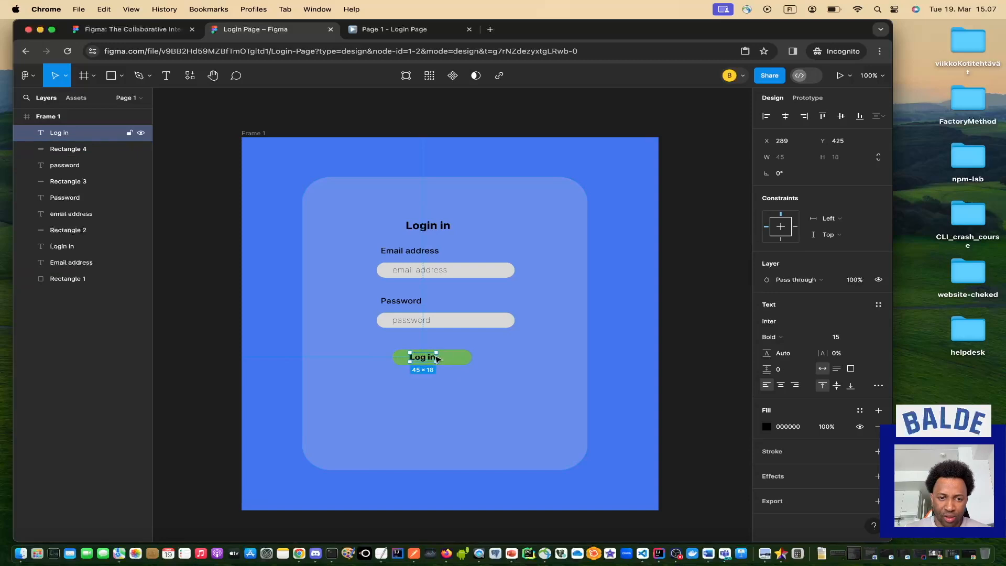
pyautogui.moveTo(435, 358); pyautogui.dragTo(441, 358)
pyautogui.click(446, 394)
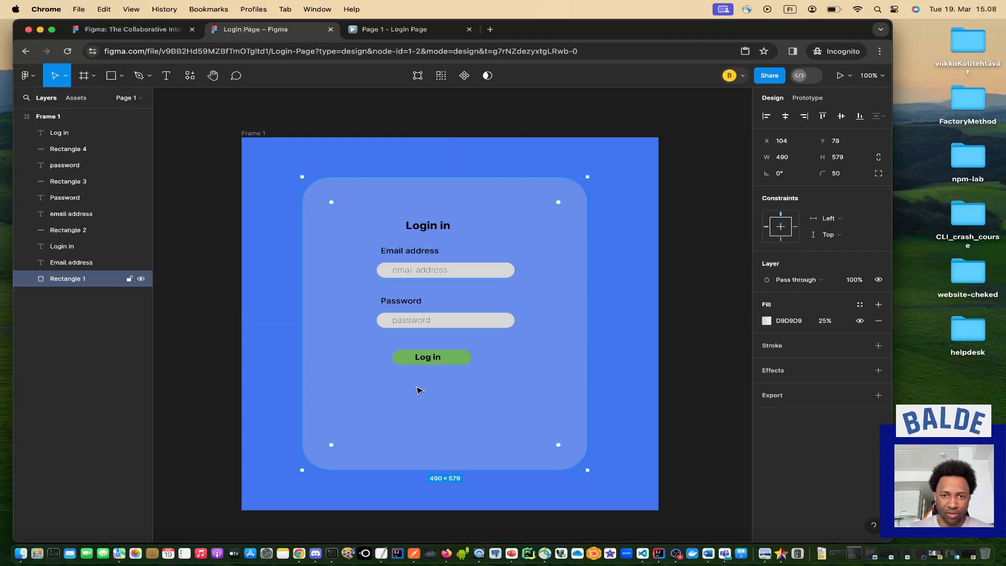
# Add 'Did you forget your password?' under Log in and colour it dark blue 0A3CBE.
pyautogui.click(167, 77)
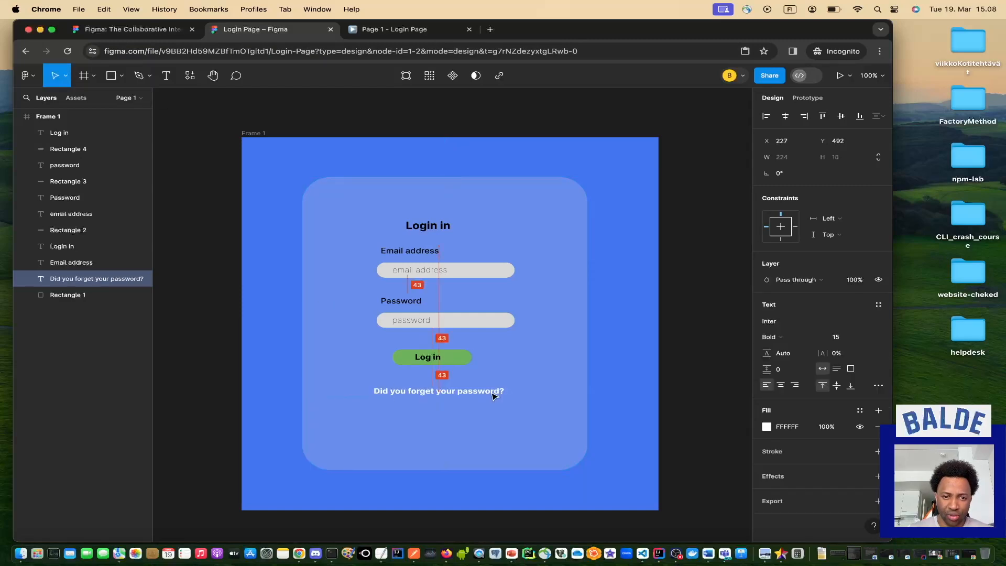
pyautogui.moveTo(493, 396); pyautogui.dragTo(495, 395)
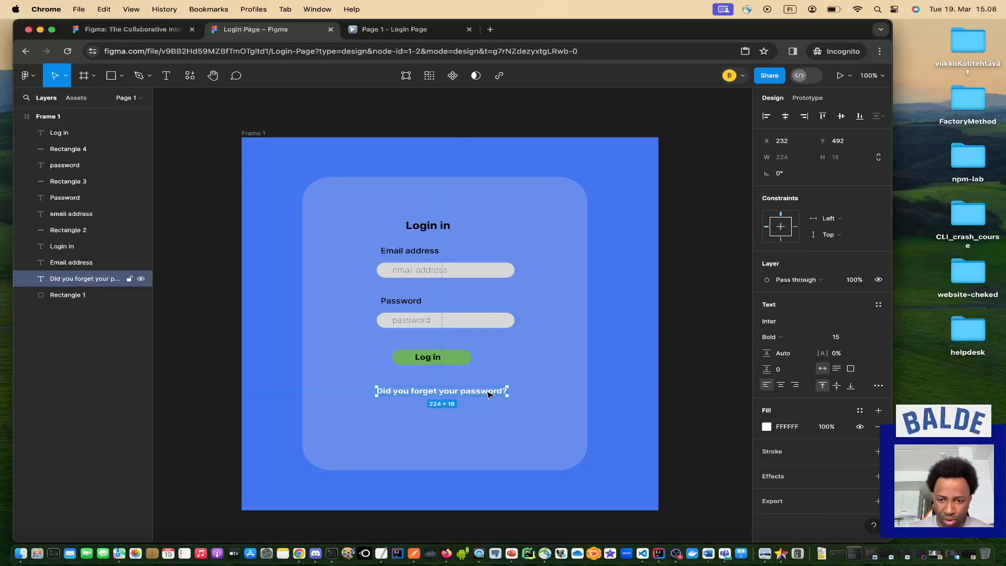
pyautogui.click(767, 426)
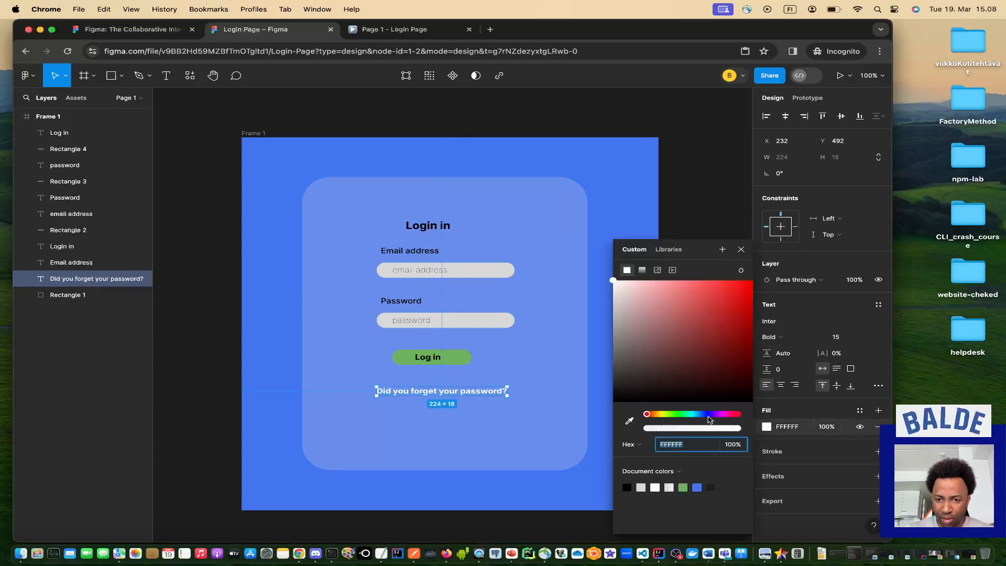
pyautogui.moveTo(648, 415); pyautogui.dragTo(705, 417)
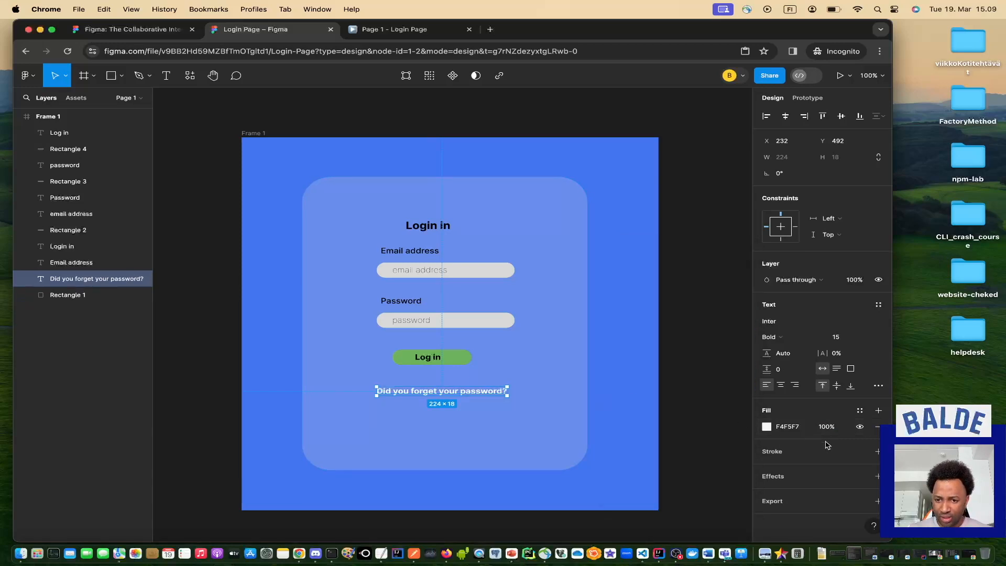
pyautogui.click(768, 427)
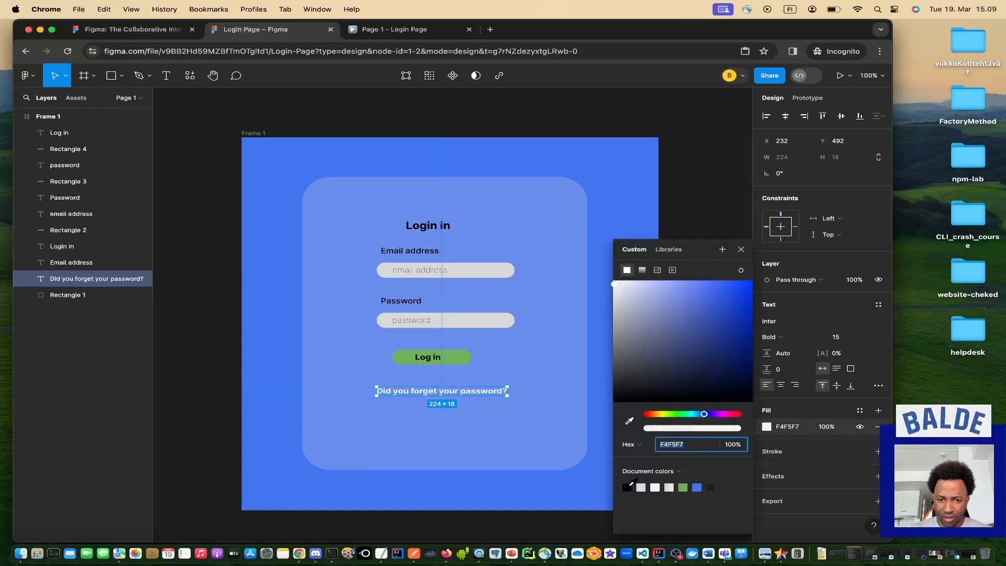
pyautogui.click(628, 487)
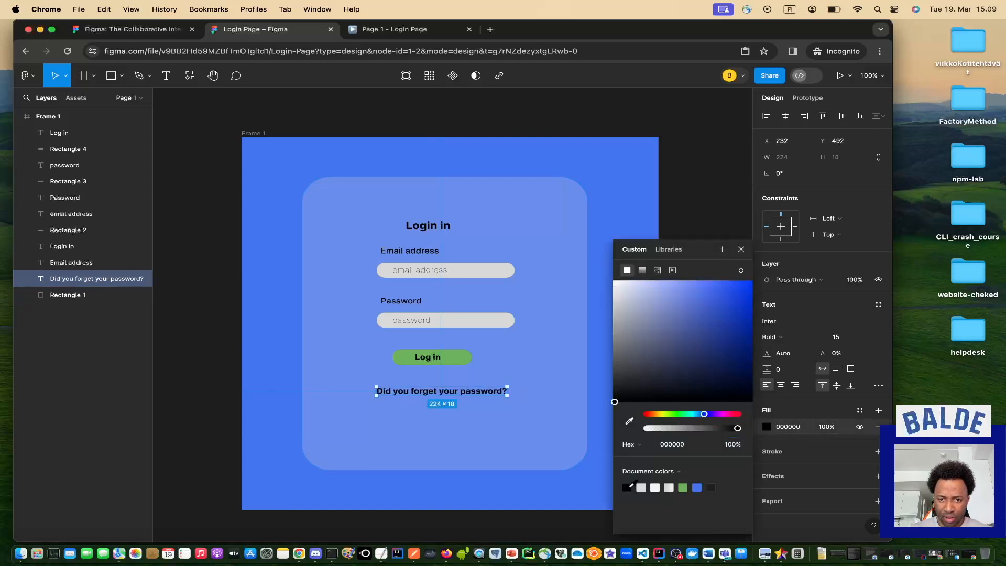
pyautogui.click(698, 488)
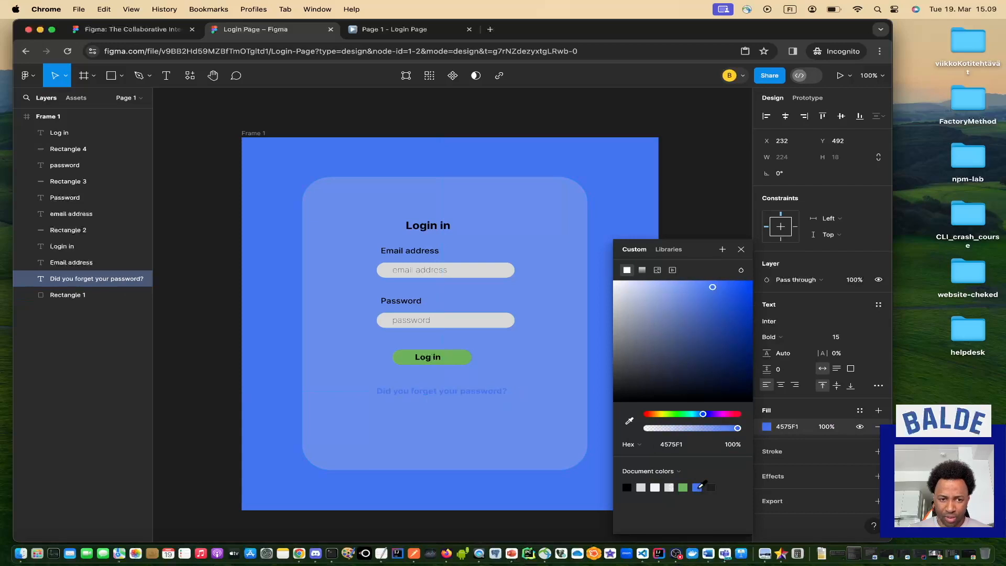
pyautogui.click(713, 284)
pyautogui.moveTo(714, 287); pyautogui.dragTo(746, 317)
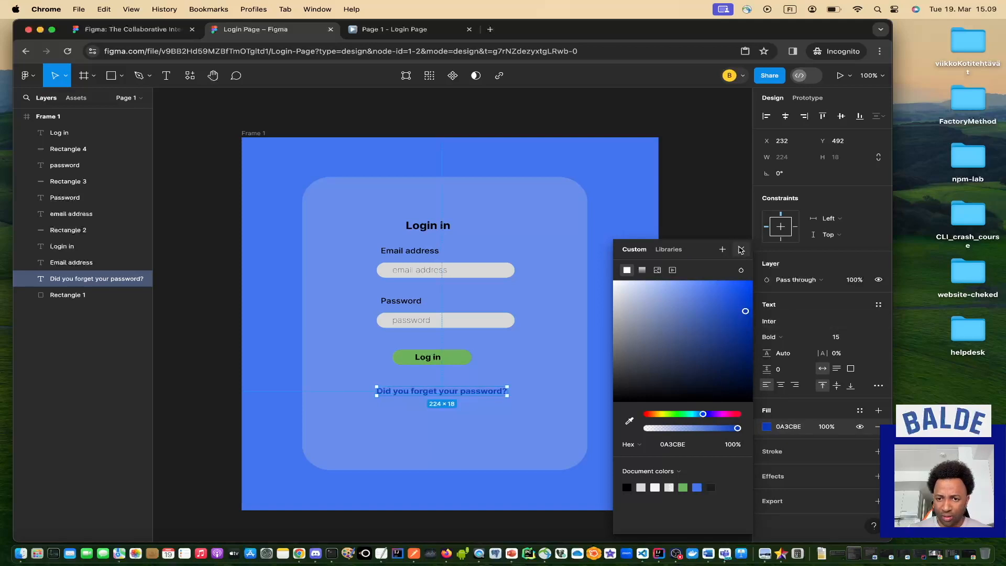
# Set the forgot-password line to Light weight and view it in the prototype preview.
pyautogui.click(783, 340)
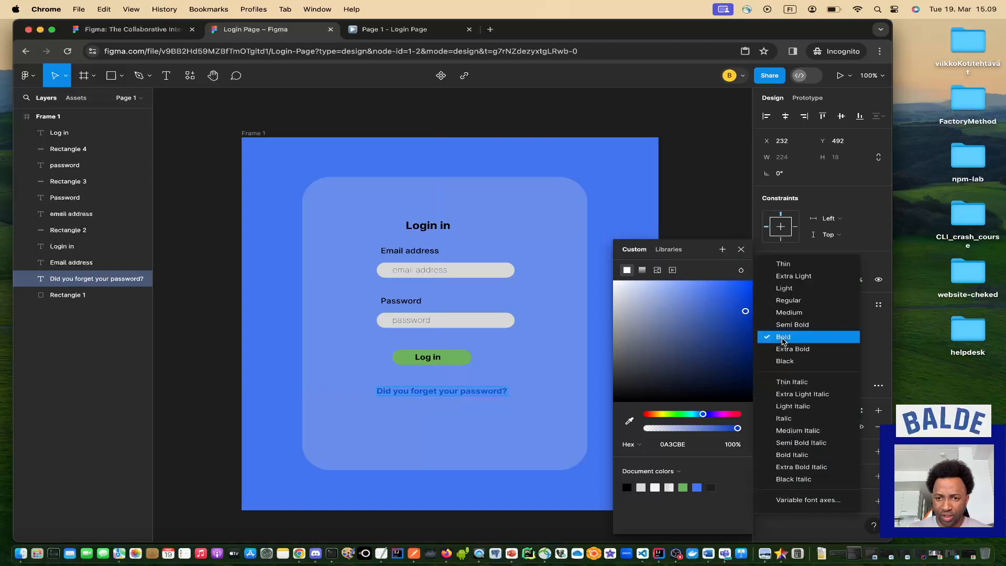
pyautogui.click(788, 293)
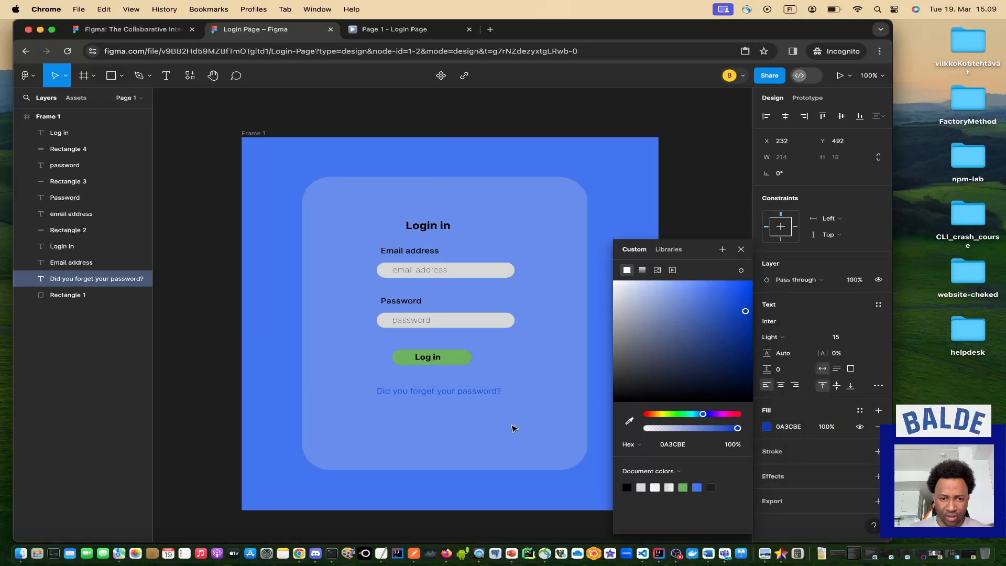
pyautogui.click(495, 424)
pyautogui.click(407, 30)
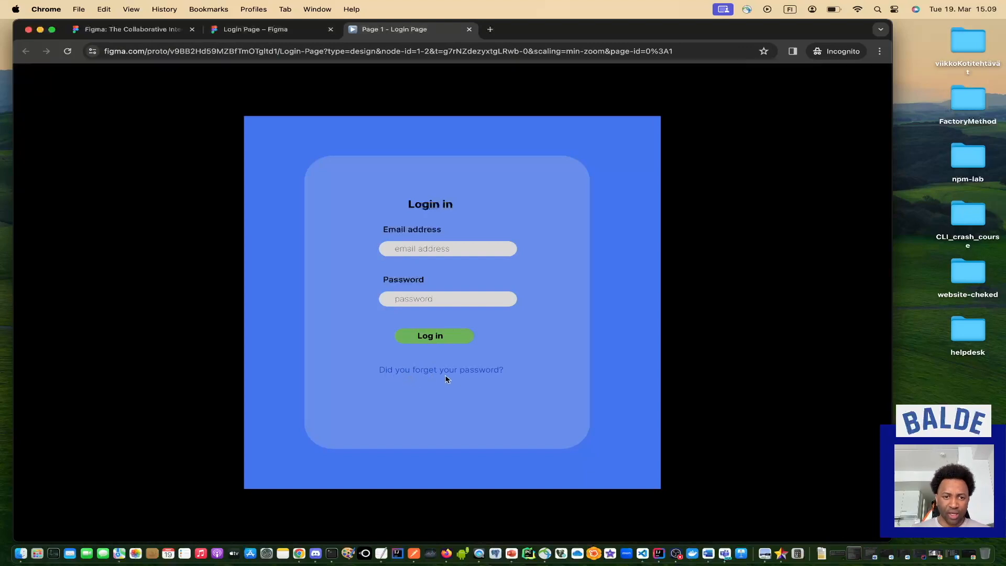
# Underline the 'Did you forget your password?' text via Type settings, then preview the login prototype.
pyautogui.click(274, 30)
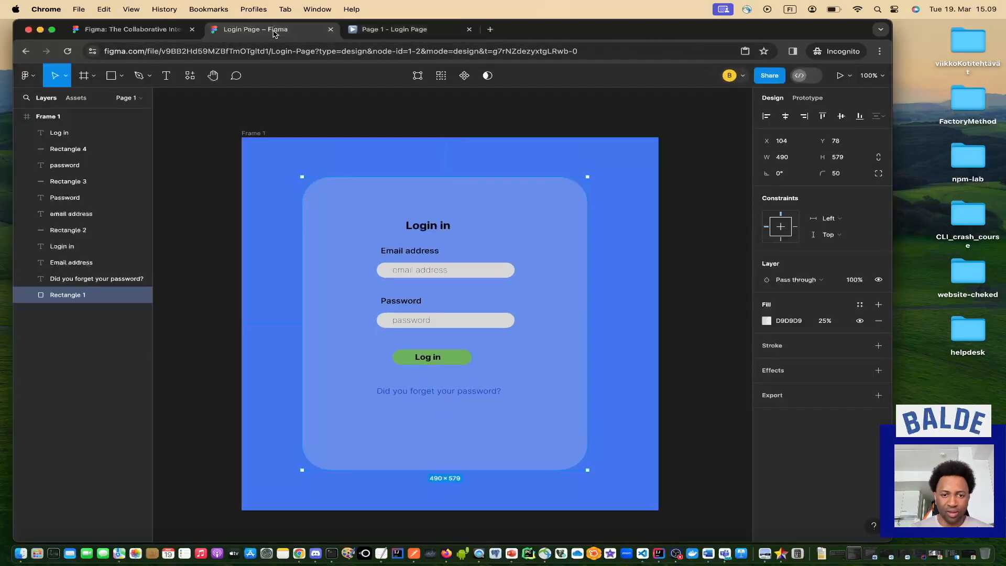
pyautogui.click(457, 393)
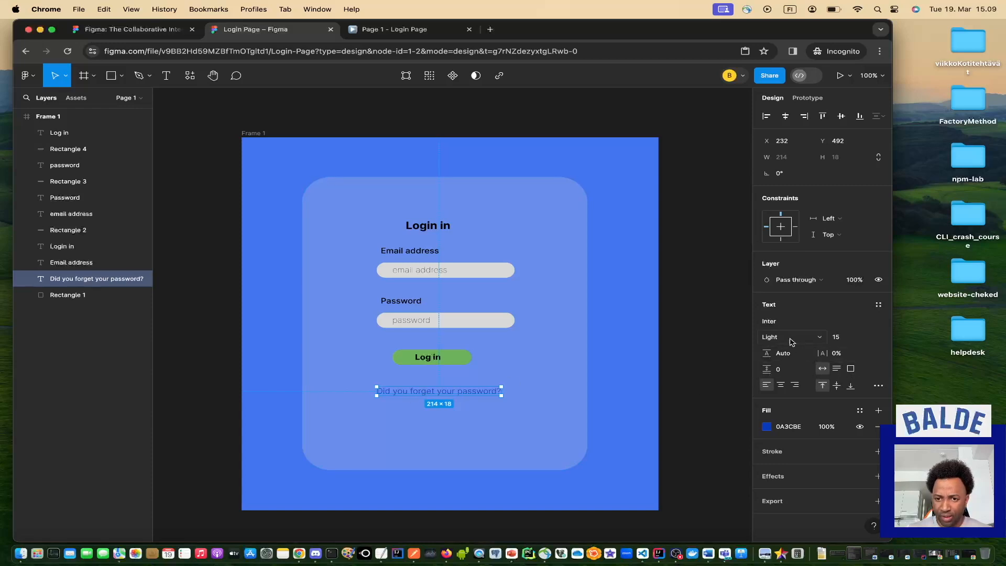
pyautogui.click(879, 386)
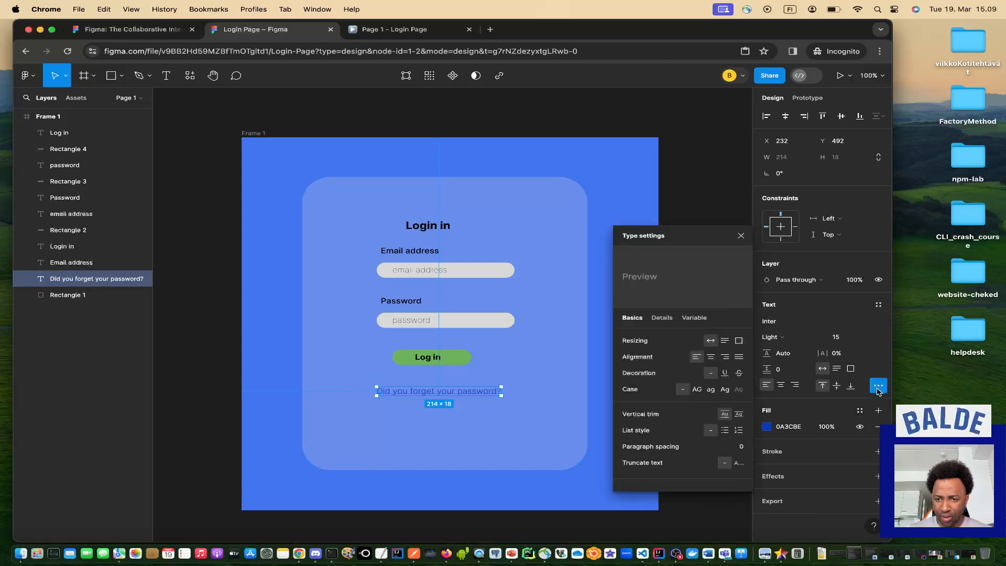
pyautogui.click(879, 387)
pyautogui.click(878, 388)
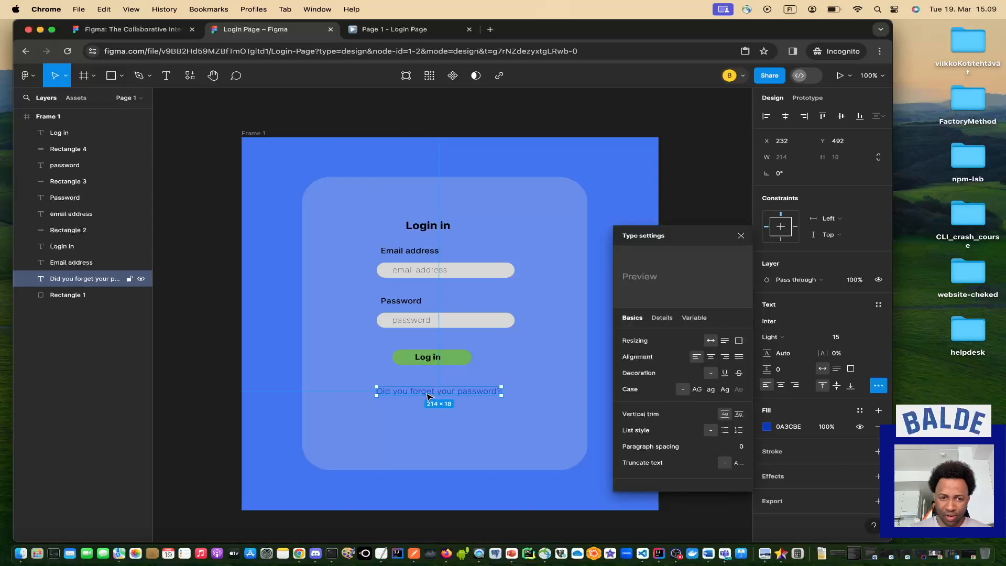
pyautogui.click(725, 374)
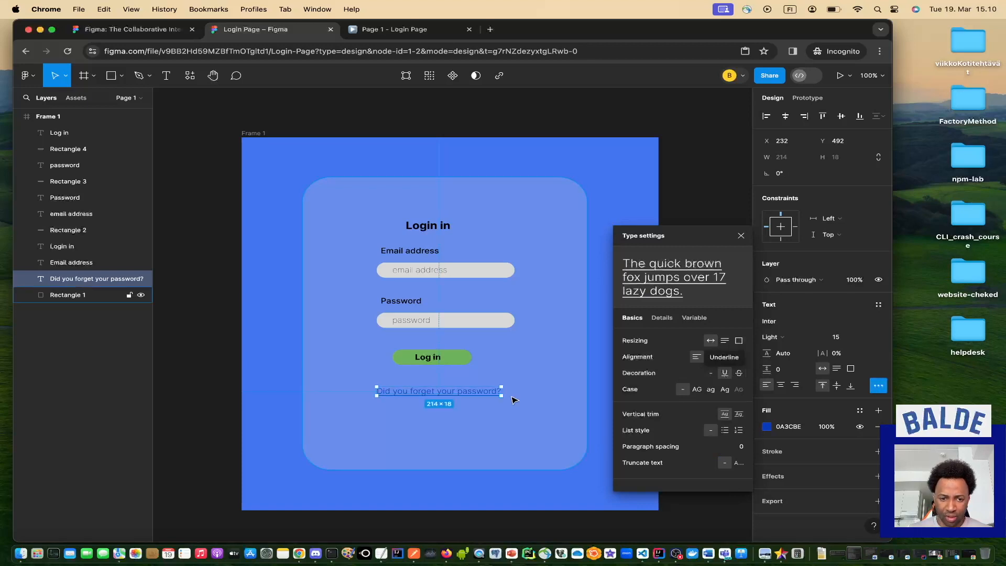
pyautogui.click(516, 414)
pyautogui.click(401, 30)
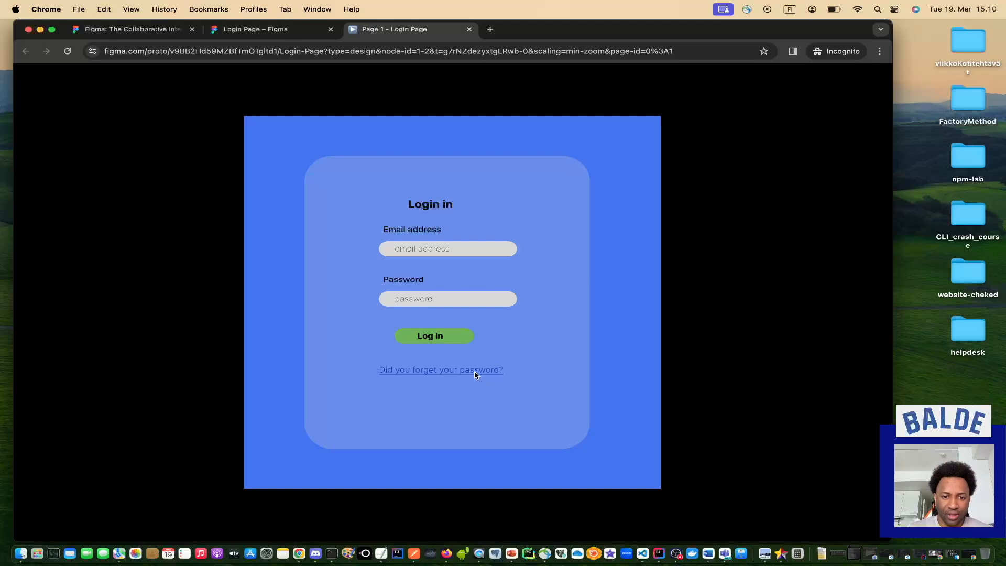
# Back in the editor, copy the 'Did you forget your password?' text and right-click the card.
pyautogui.click(283, 30)
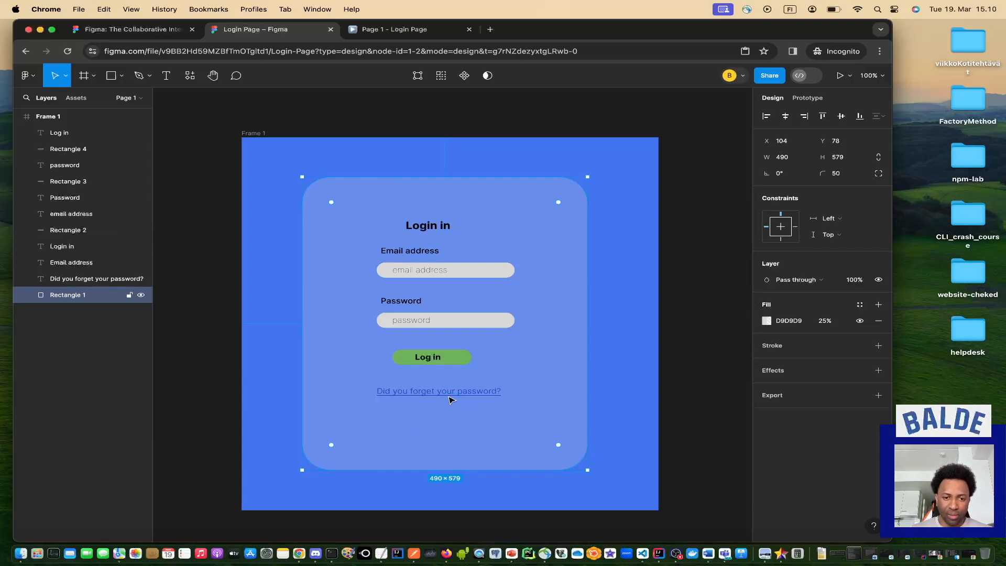
pyautogui.click(446, 393)
pyautogui.rightClick(445, 393)
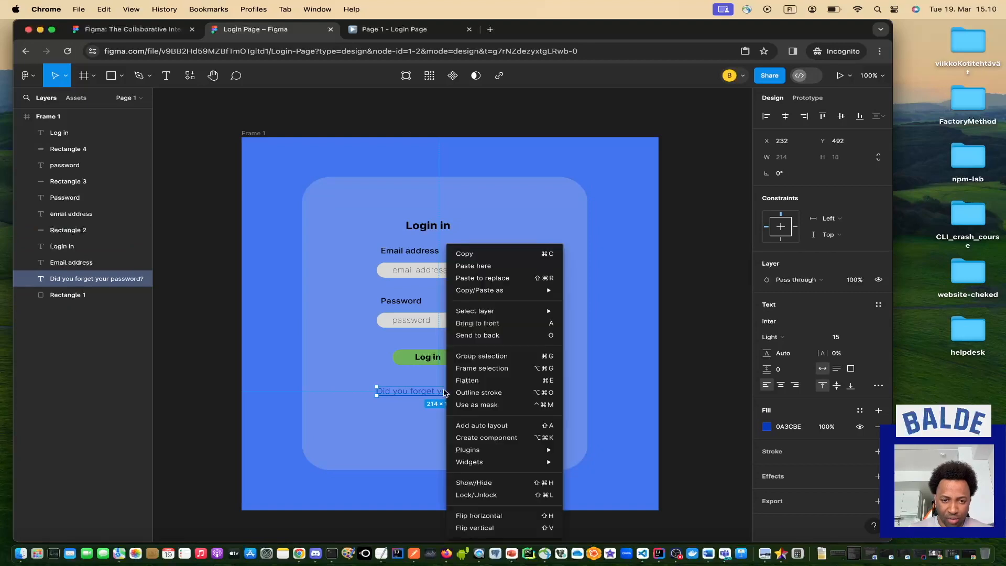
pyautogui.click(484, 257)
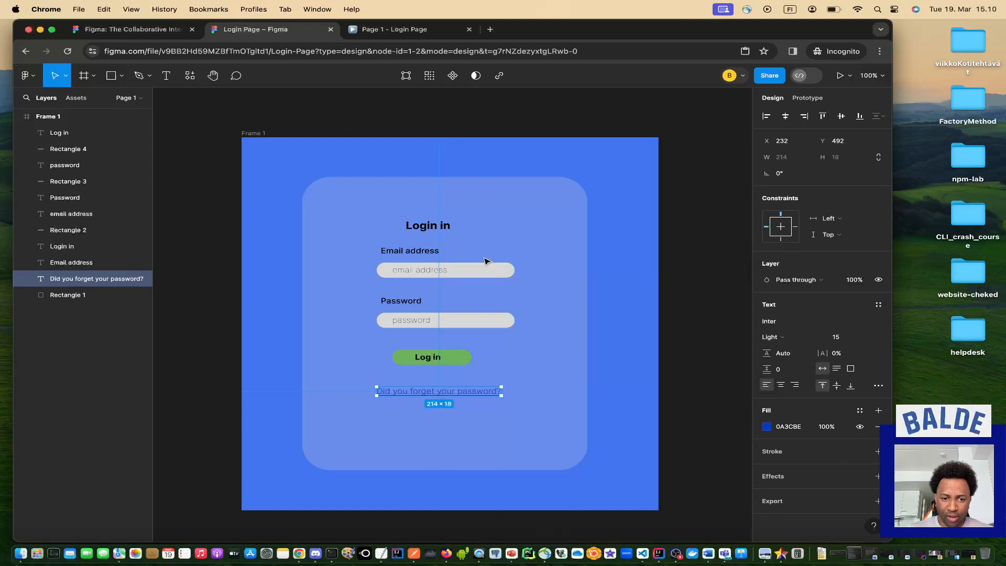
pyautogui.click(418, 422)
pyautogui.rightClick(417, 422)
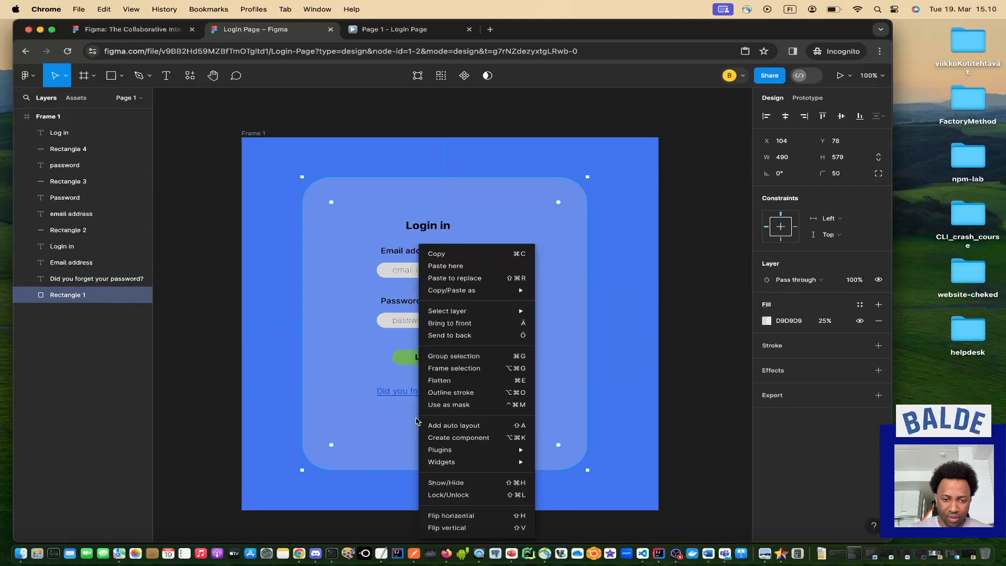
# Paste the link copy below the original and retype it as 'If you don't have an account? Sign Up'.
pyautogui.click(461, 266)
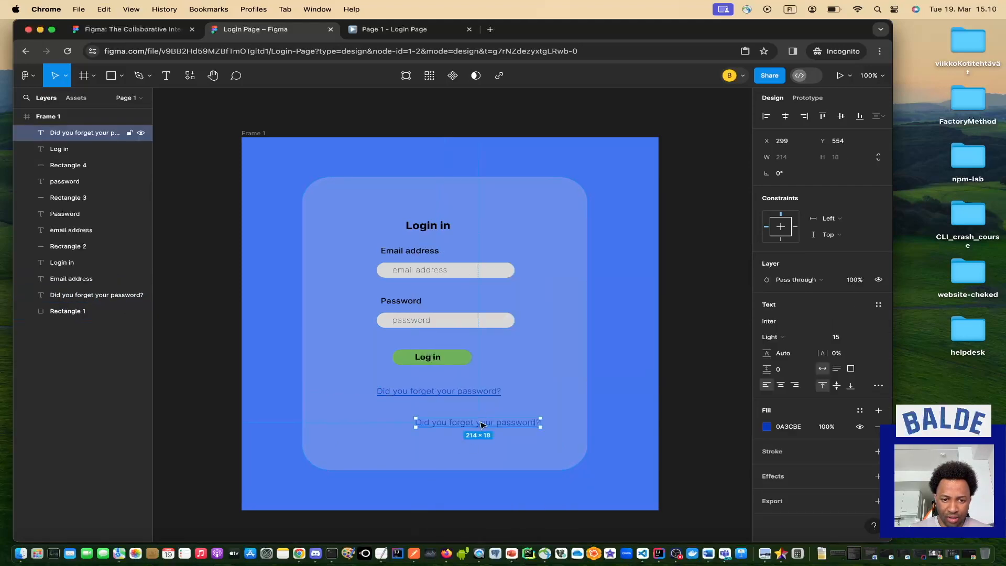
pyautogui.moveTo(480, 425); pyautogui.dragTo(442, 422)
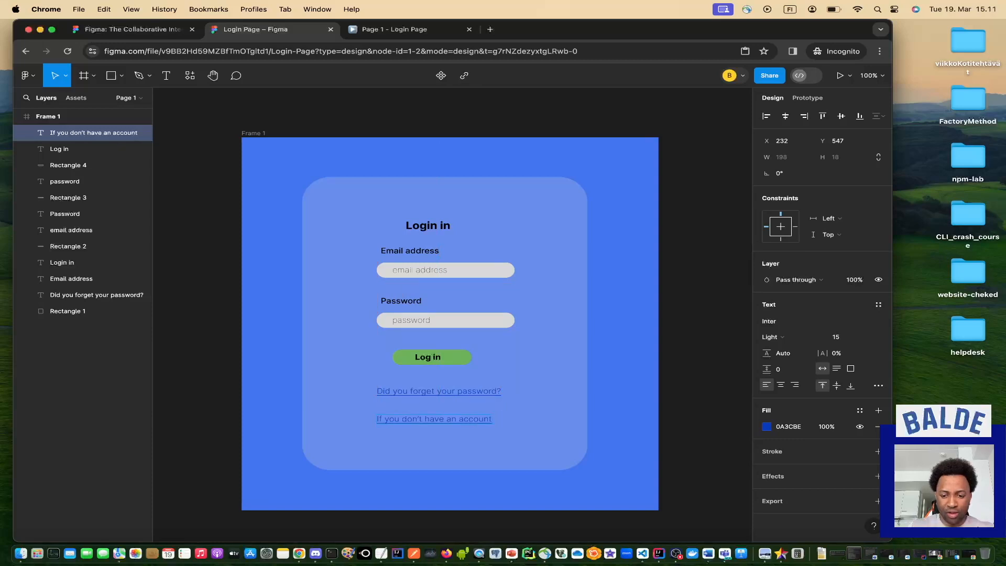
pyautogui.write('? Sign Up')
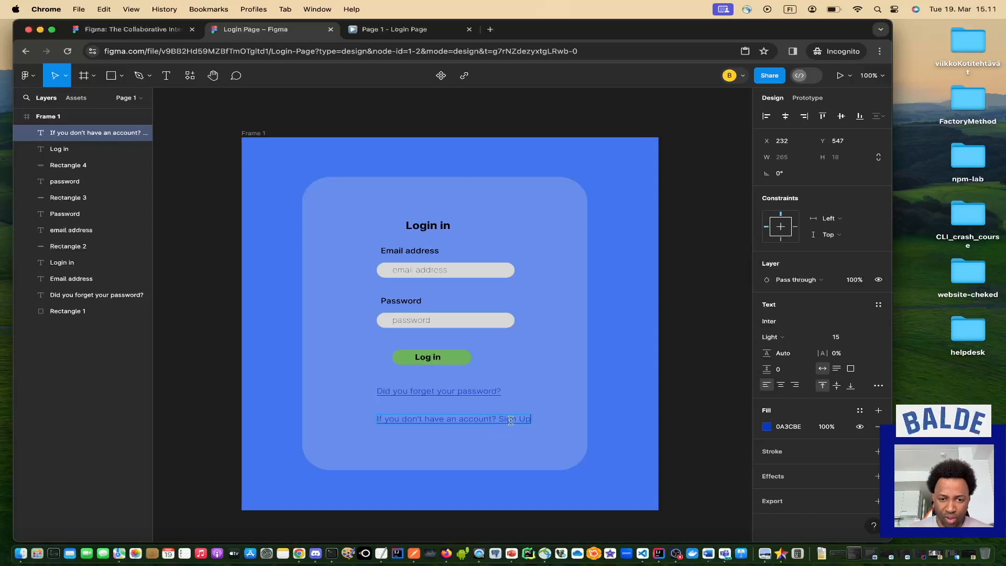
pyautogui.moveTo(496, 419); pyautogui.dragTo(375, 418)
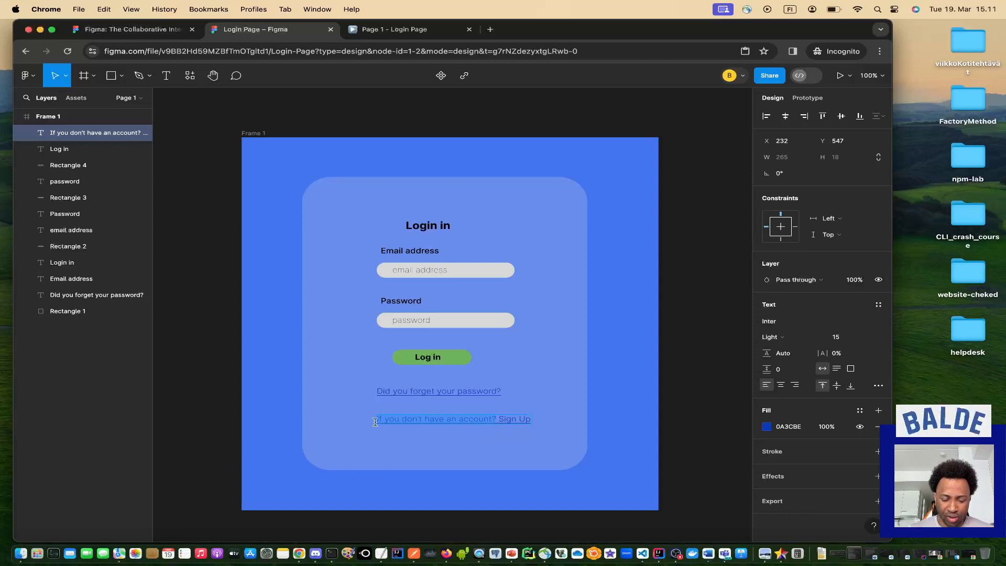
# Make 'If you don't have an account?' black (000000) and remove its underline.
pyautogui.click(767, 426)
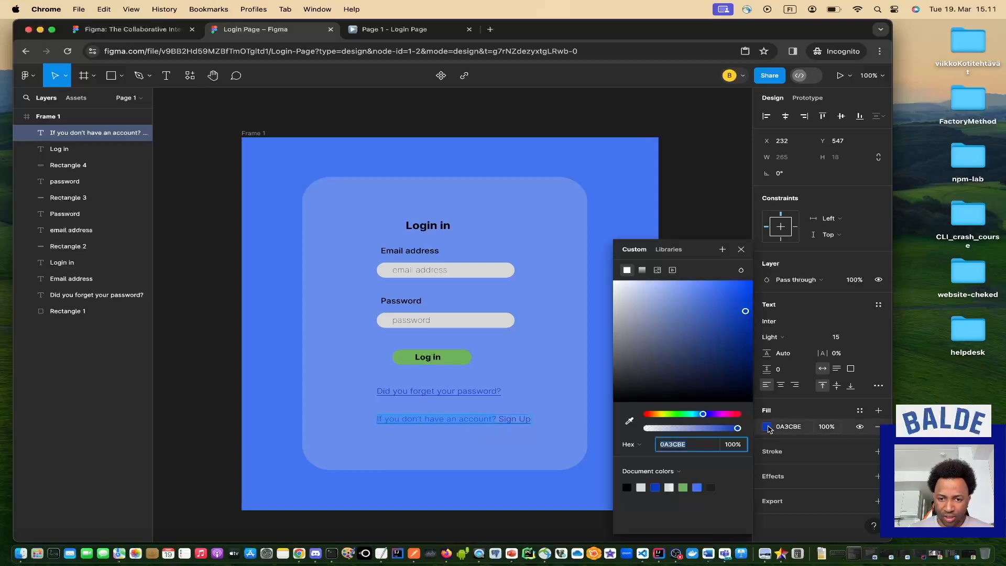
pyautogui.click(626, 487)
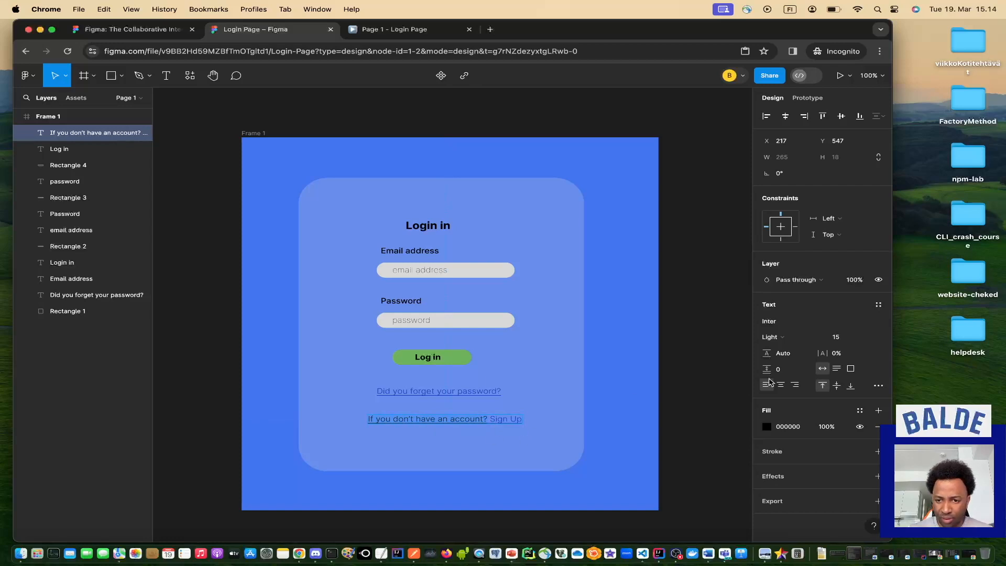
pyautogui.click(878, 385)
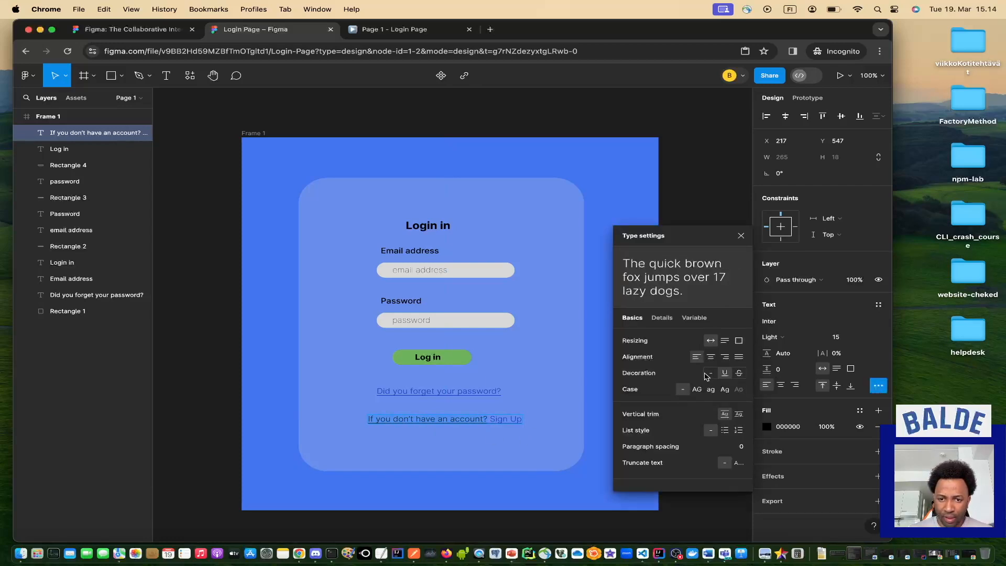
pyautogui.click(711, 372)
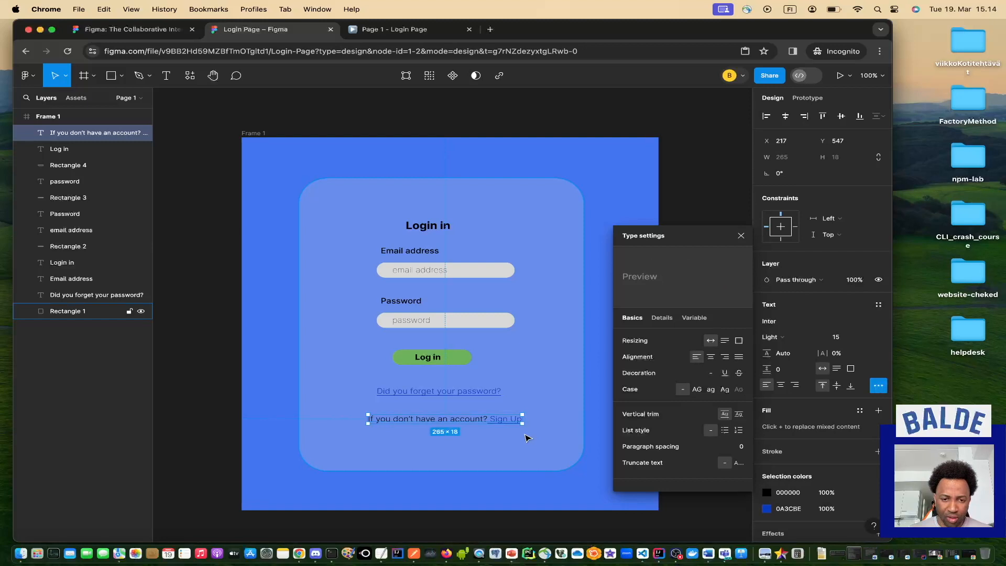
pyautogui.click(524, 442)
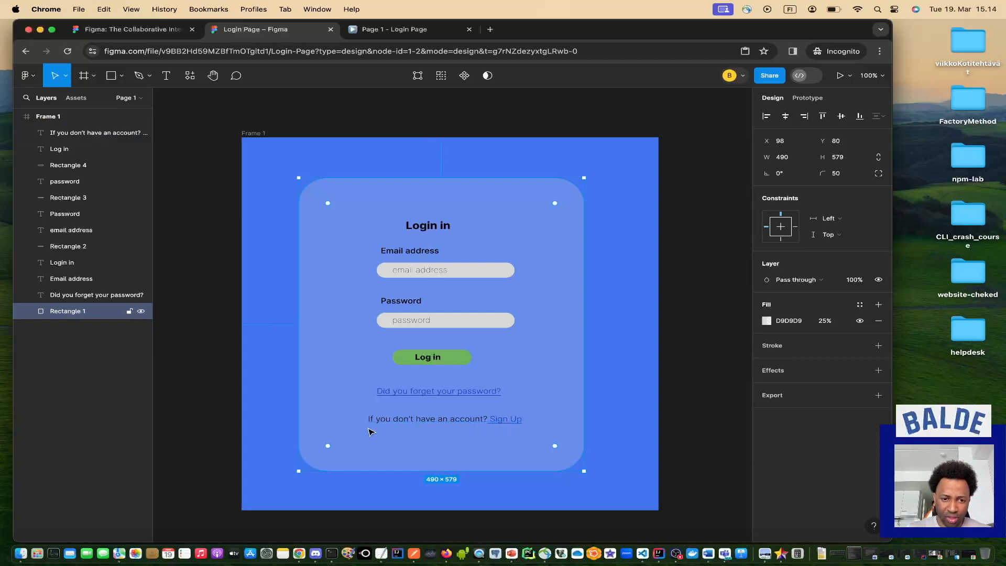
# Narrow the sign-up text box so 'Sign Up' wraps onto a second line.
pyautogui.click(513, 419)
pyautogui.moveTo(523, 419); pyautogui.dragTo(504, 419)
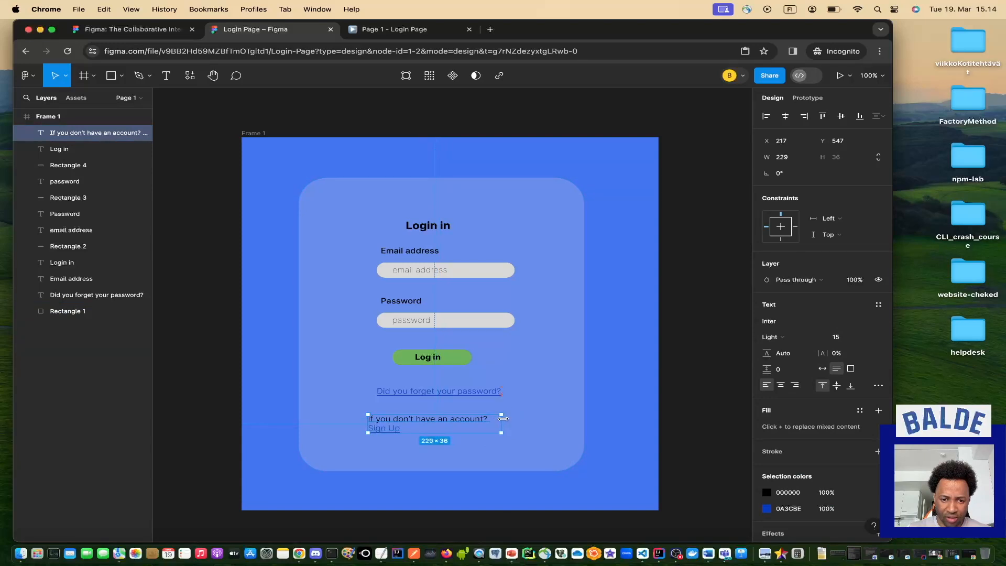
pyautogui.click(531, 425)
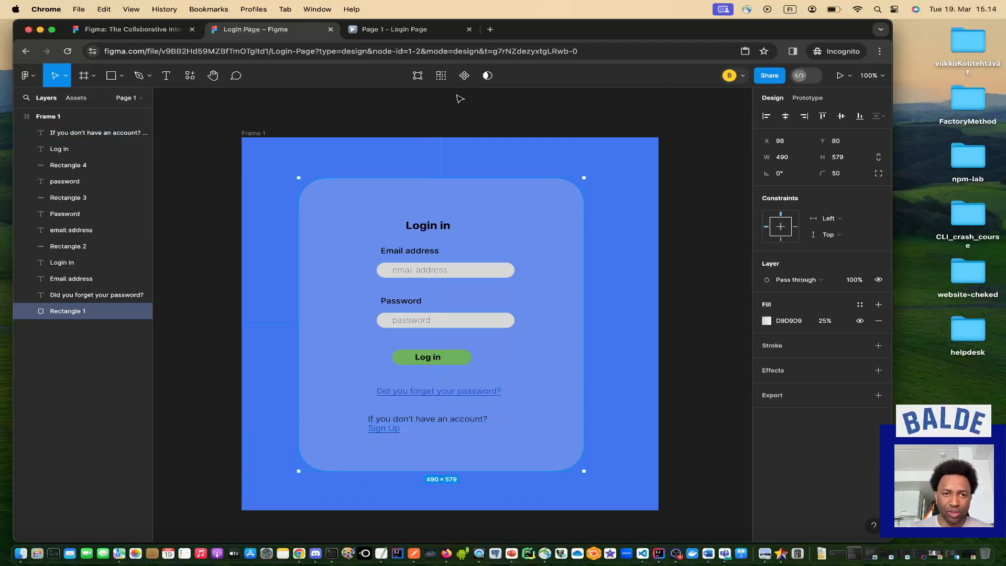
pyautogui.click(414, 25)
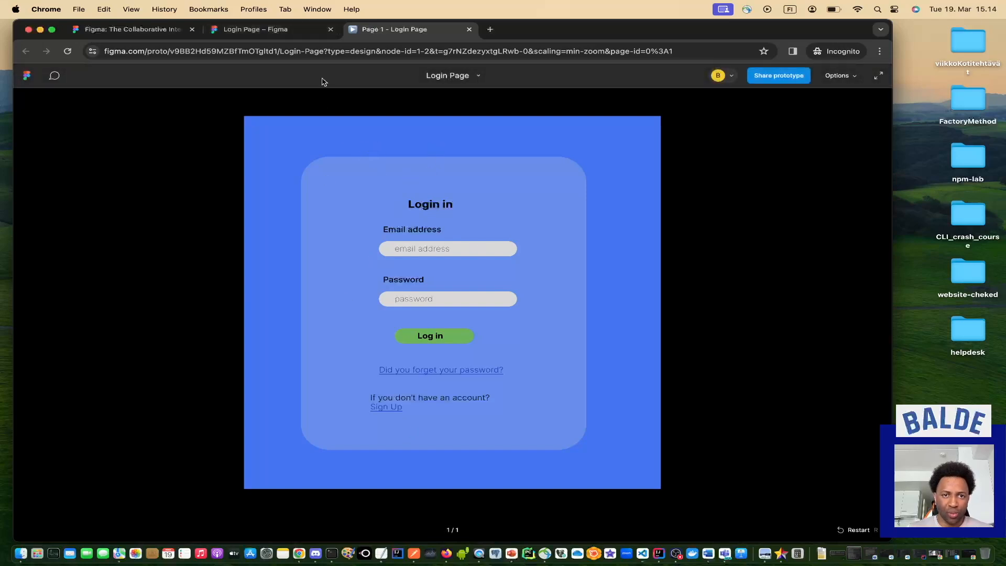
pyautogui.click(247, 30)
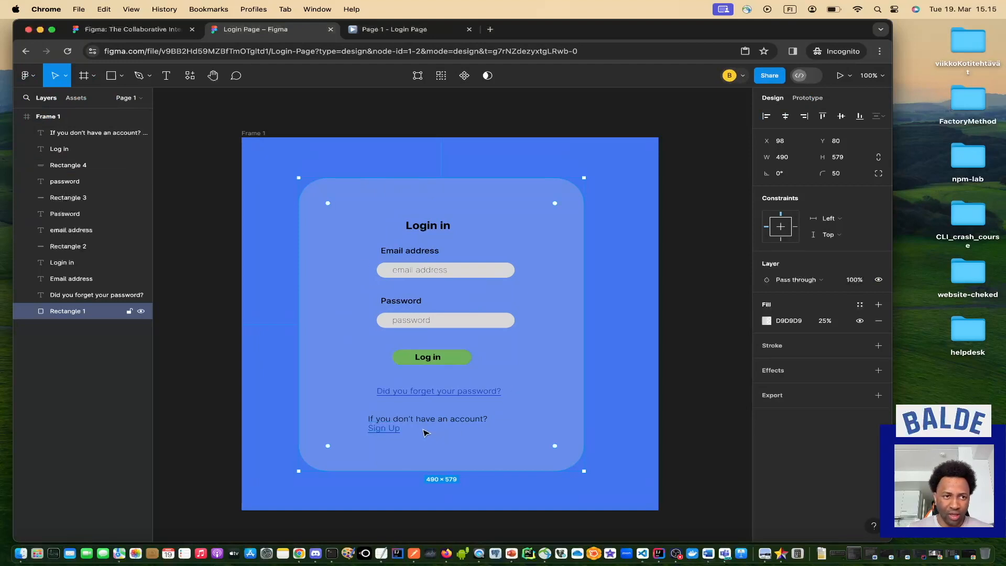
# Draw a short white arrow to the right of the forgot-password link.
pyautogui.click(95, 77)
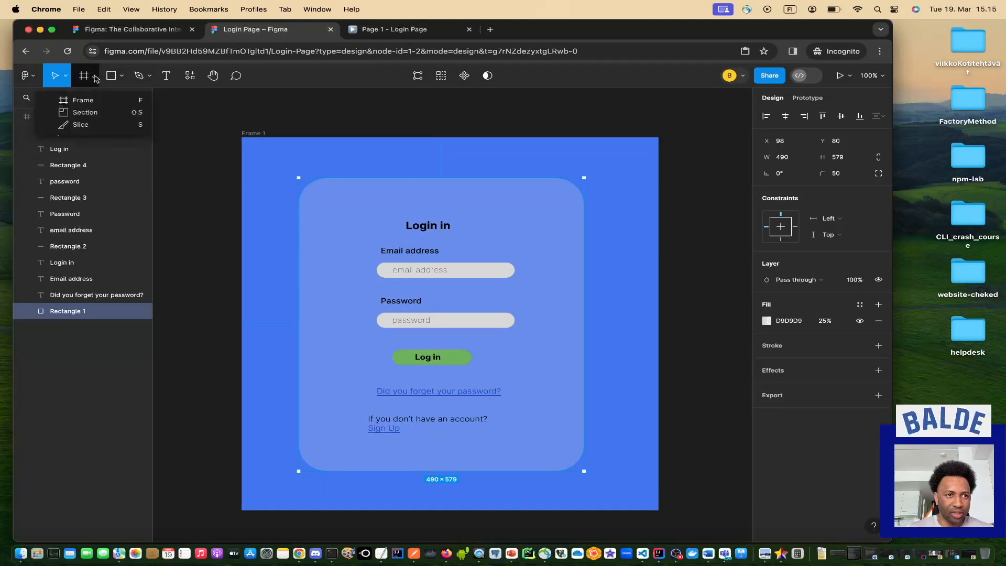
pyautogui.click(123, 78)
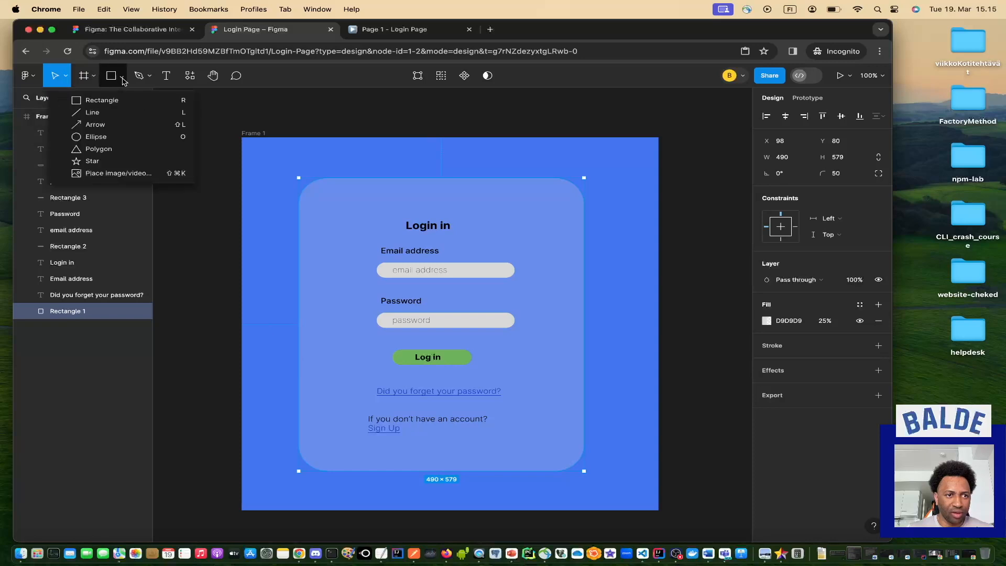
pyautogui.click(114, 130)
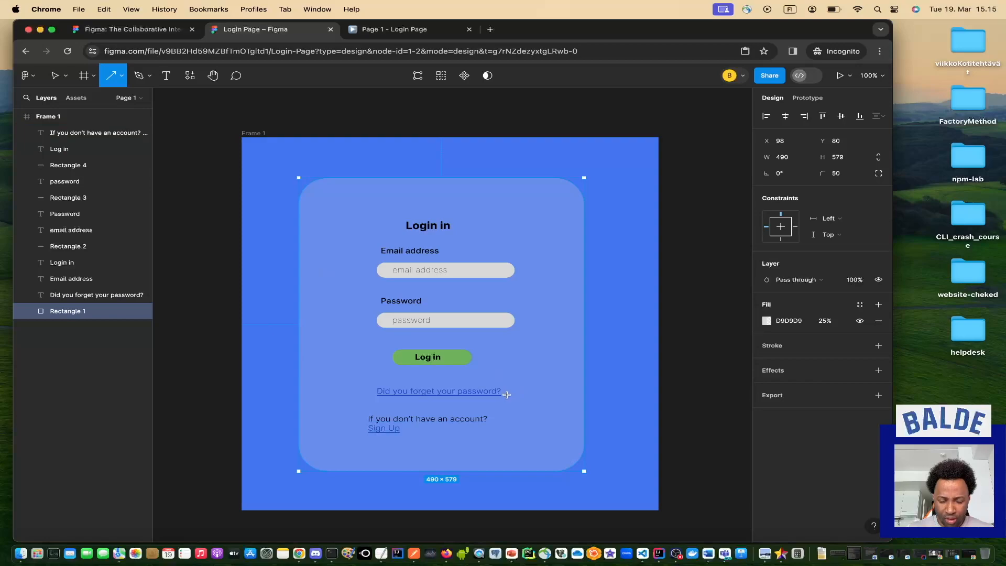
pyautogui.moveTo(506, 394); pyautogui.dragTo(524, 394)
pyautogui.scroll(5, 504, 409)
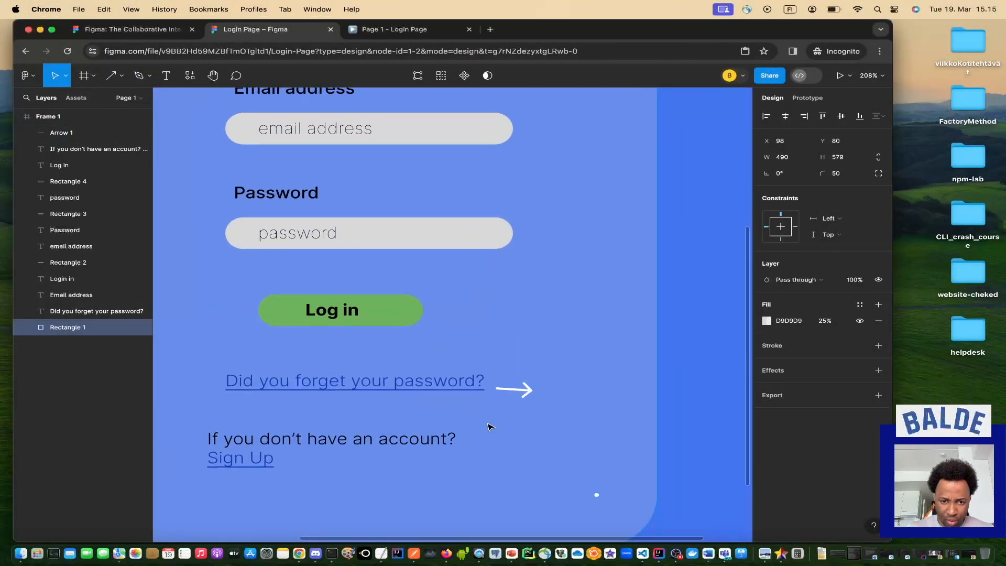
pyautogui.click(518, 388)
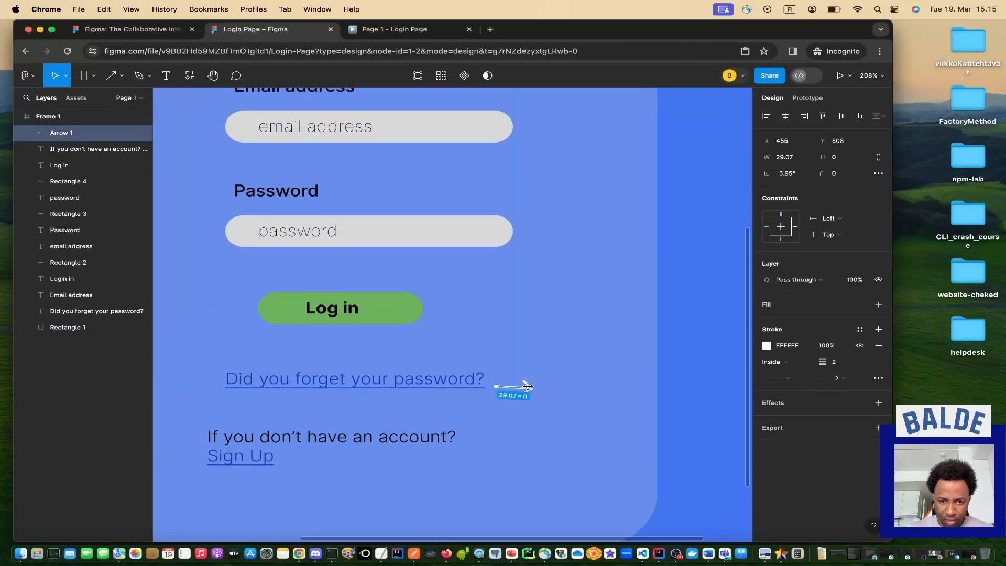
pyautogui.moveTo(528, 387); pyautogui.dragTo(526, 384)
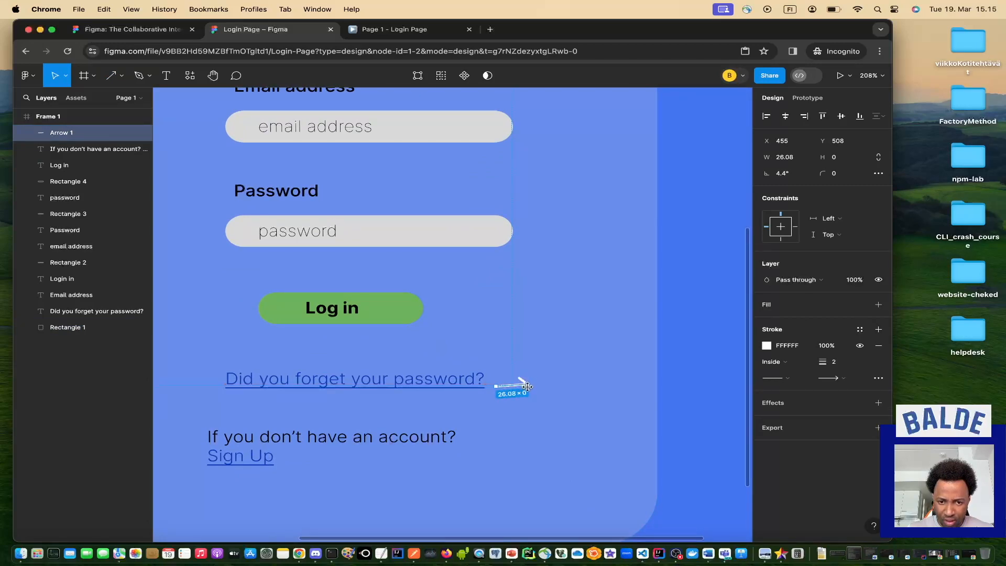
pyautogui.moveTo(527, 387); pyautogui.dragTo(527, 386)
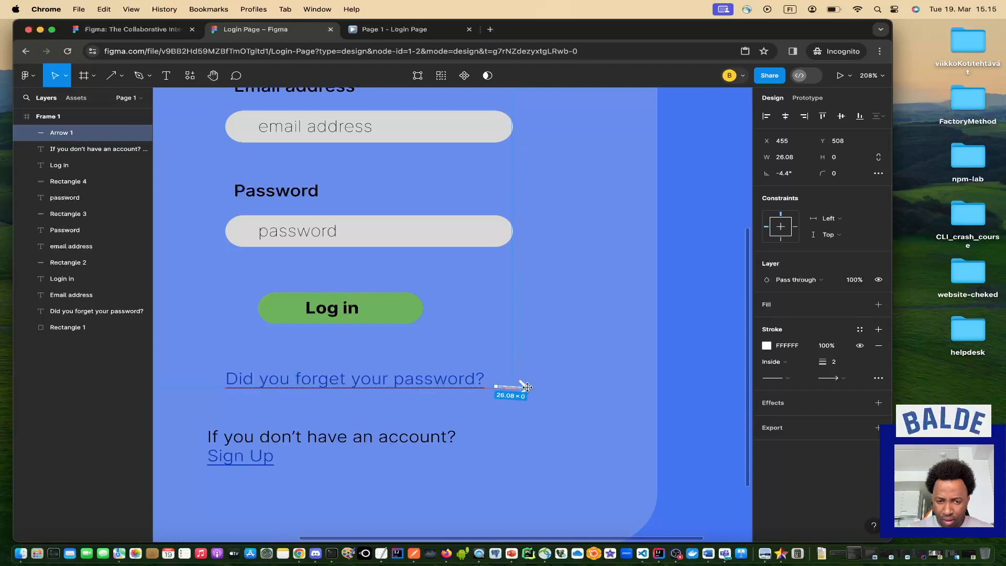
pyautogui.click(547, 396)
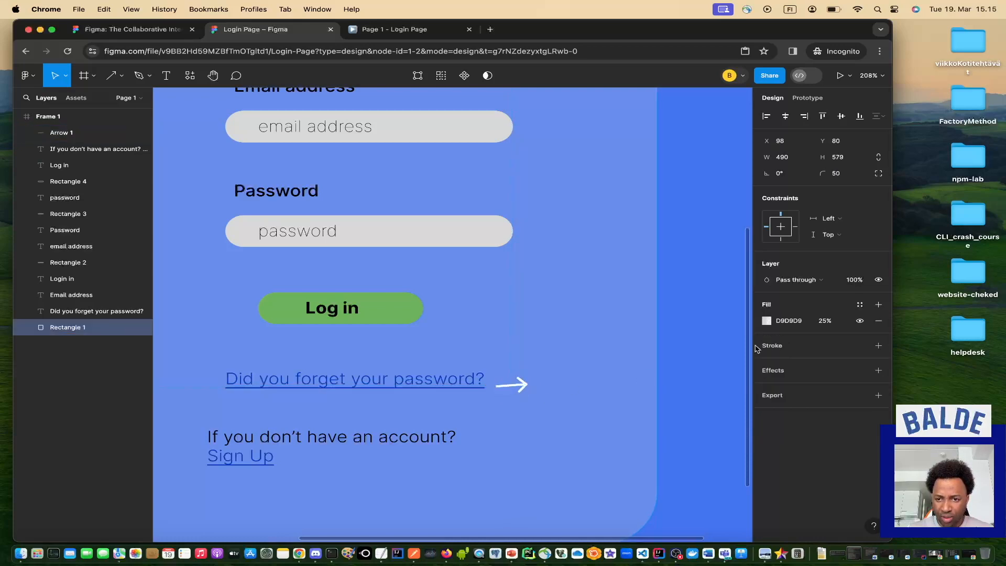
# Try stroke weights of 5 and then 3 on the arrow.
pyautogui.click(525, 388)
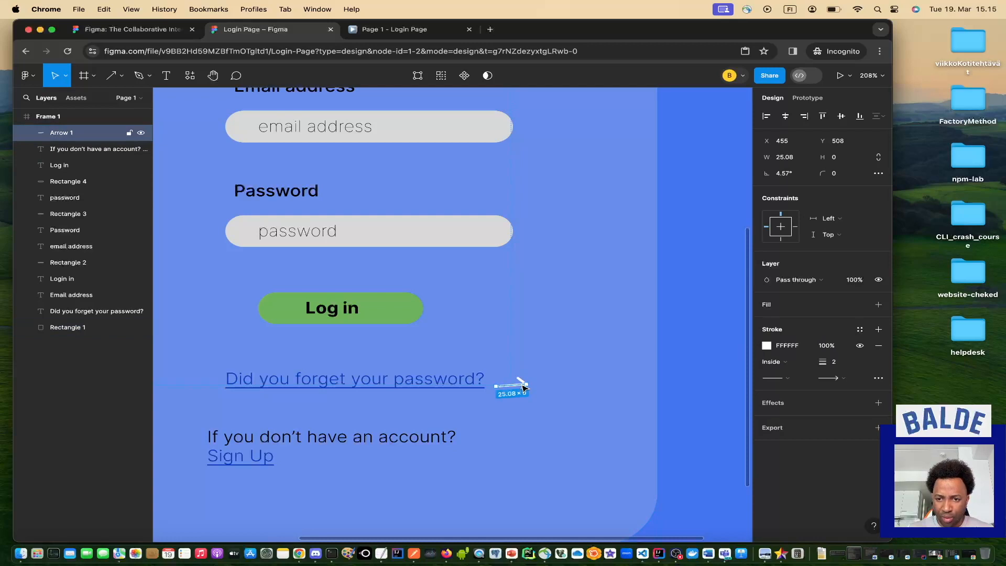
pyautogui.click(836, 365)
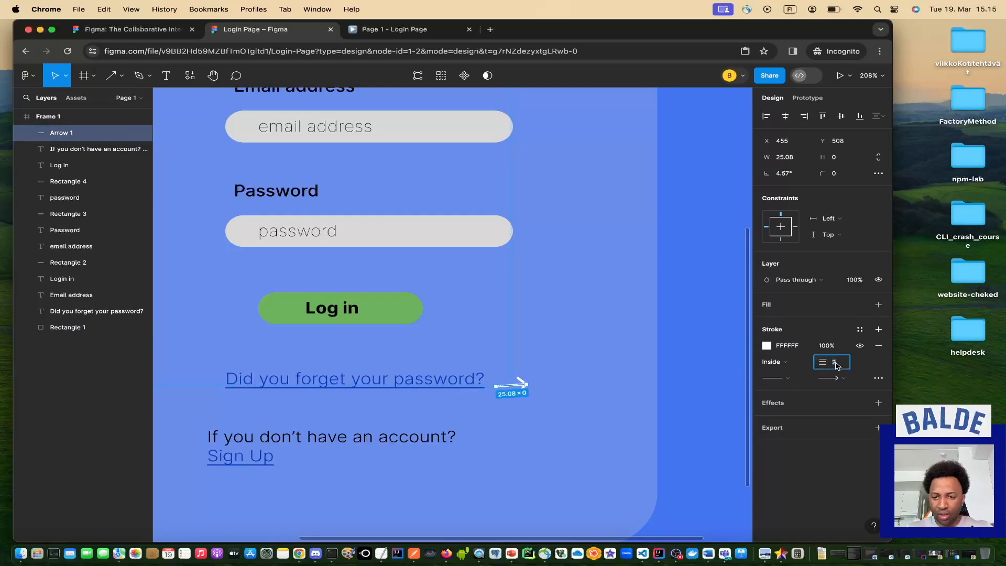
pyautogui.write('5')
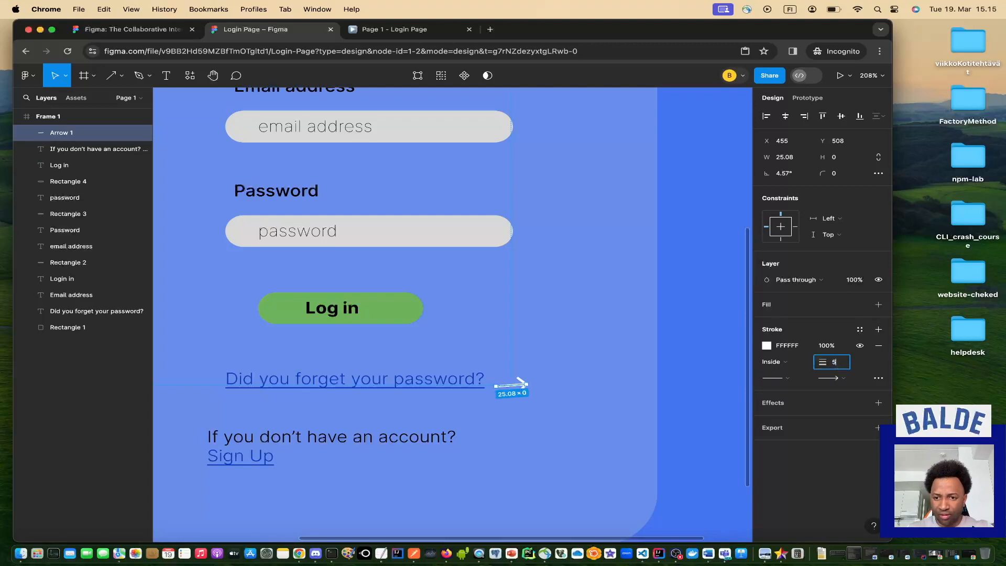
pyautogui.press('Return')
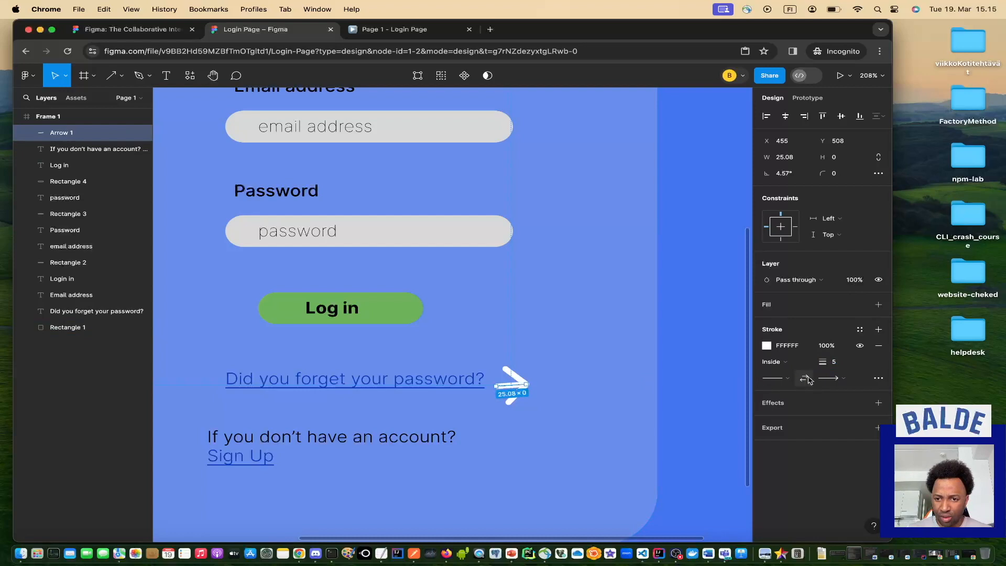
pyautogui.click(838, 365)
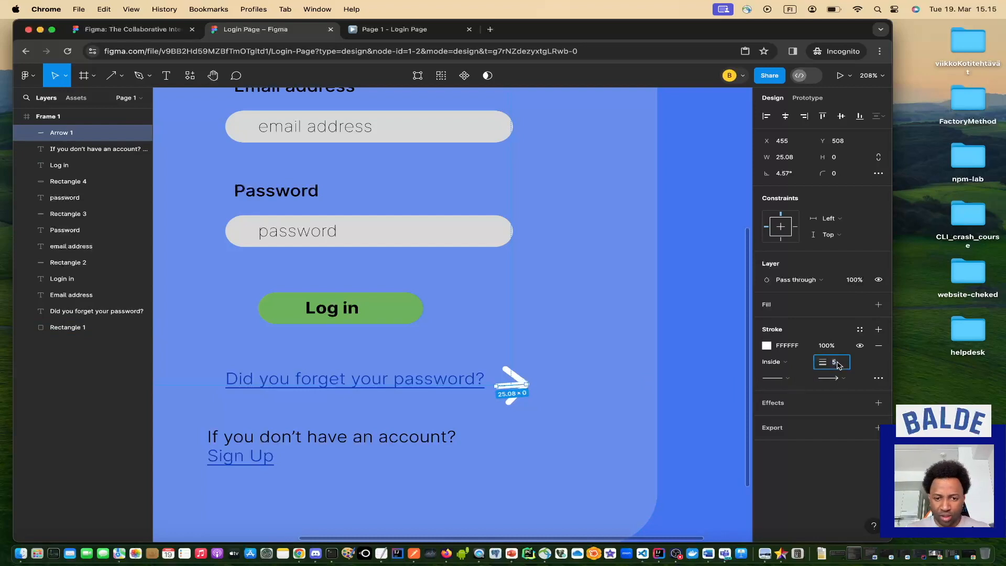
pyautogui.write('3')
pyautogui.press('Return')
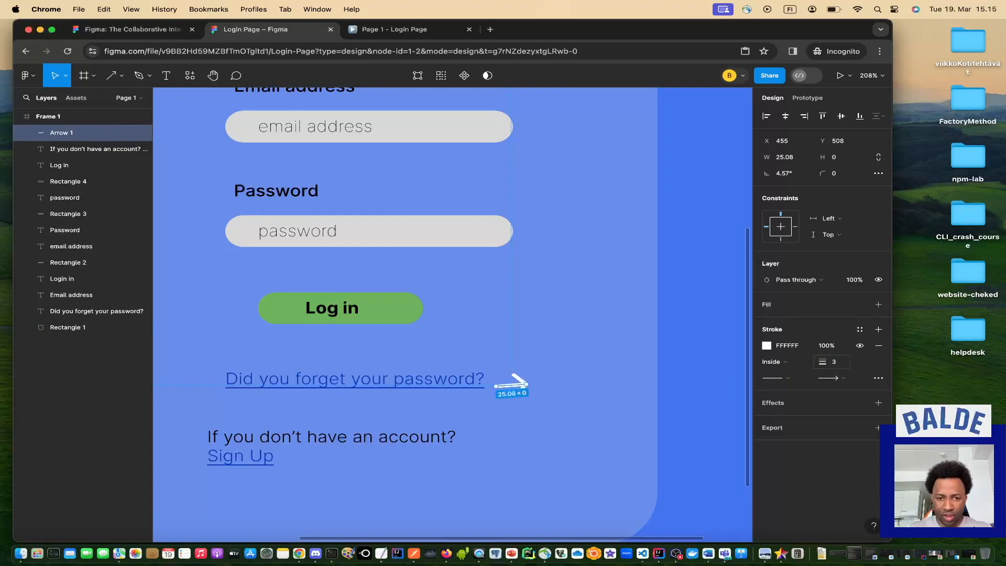
pyautogui.click(551, 421)
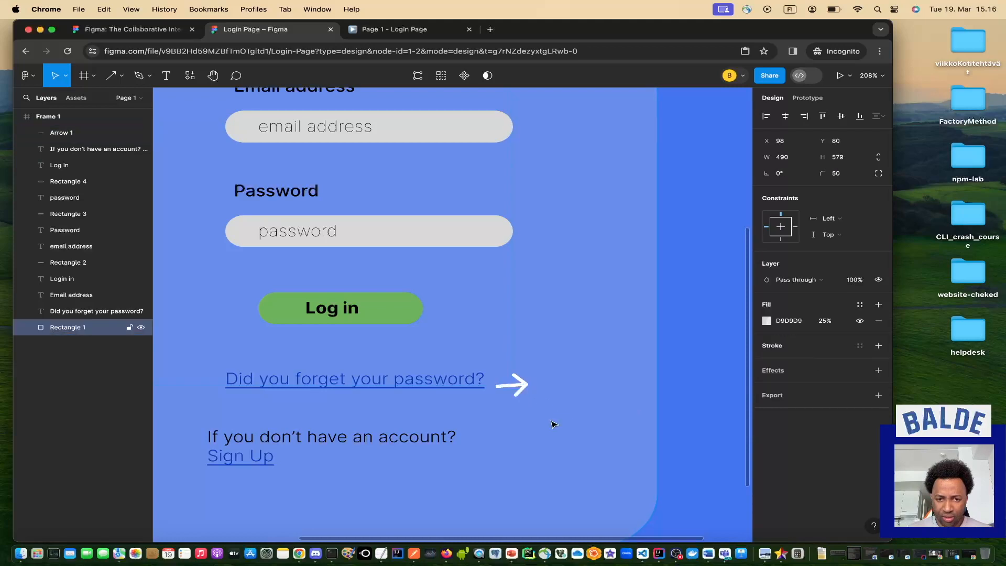
# Undo the weight changes so Arrow 1 keeps a stroke of 2.
pyautogui.click(532, 400)
pyautogui.press('super+z')
pyautogui.press('super+z')
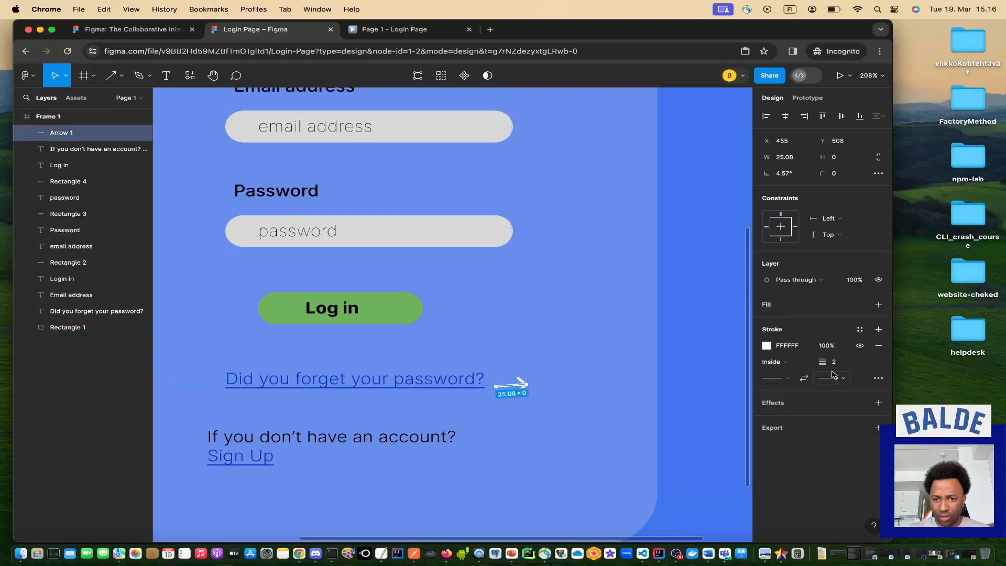
pyautogui.click(555, 420)
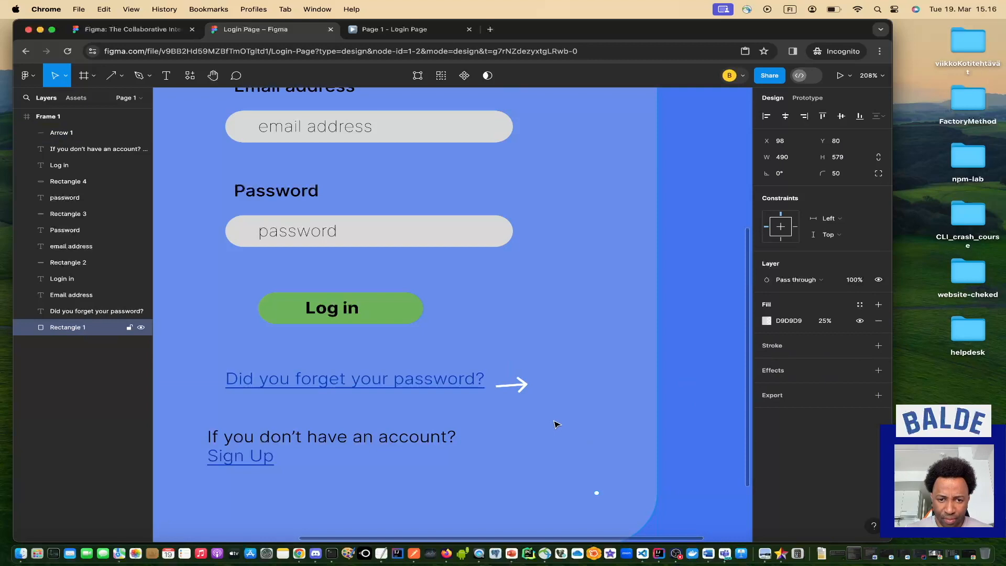
pyautogui.scroll(-3, 517, 426)
pyautogui.hscroll(-1, 516, 426)
pyautogui.scroll(-1, 517, 426)
pyautogui.scroll(-5, 517, 426)
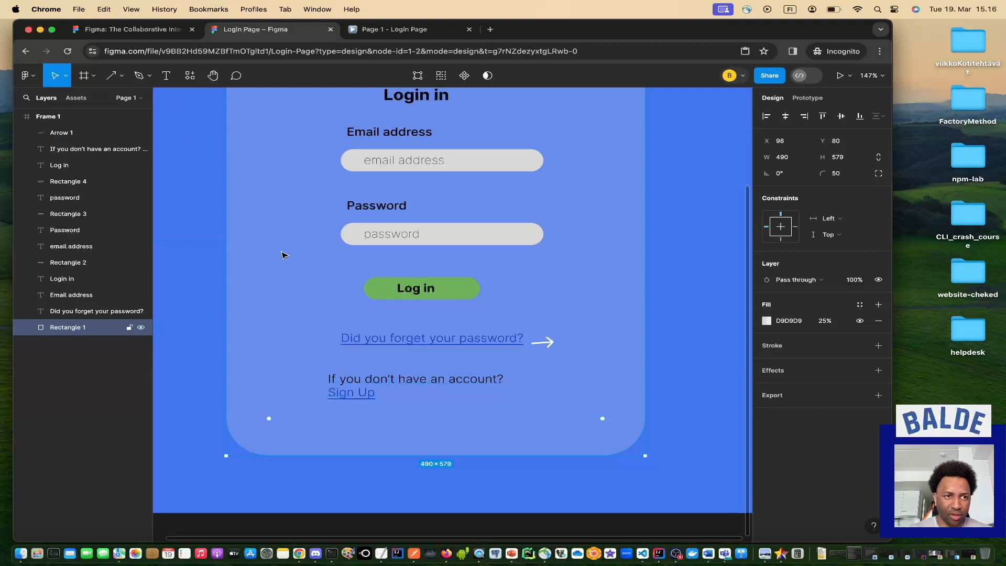
# Draw Rectangle 5, a 21 × 19 grey box at X 277, Y 561, after Sign Up.
pyautogui.click(122, 77)
pyautogui.click(110, 101)
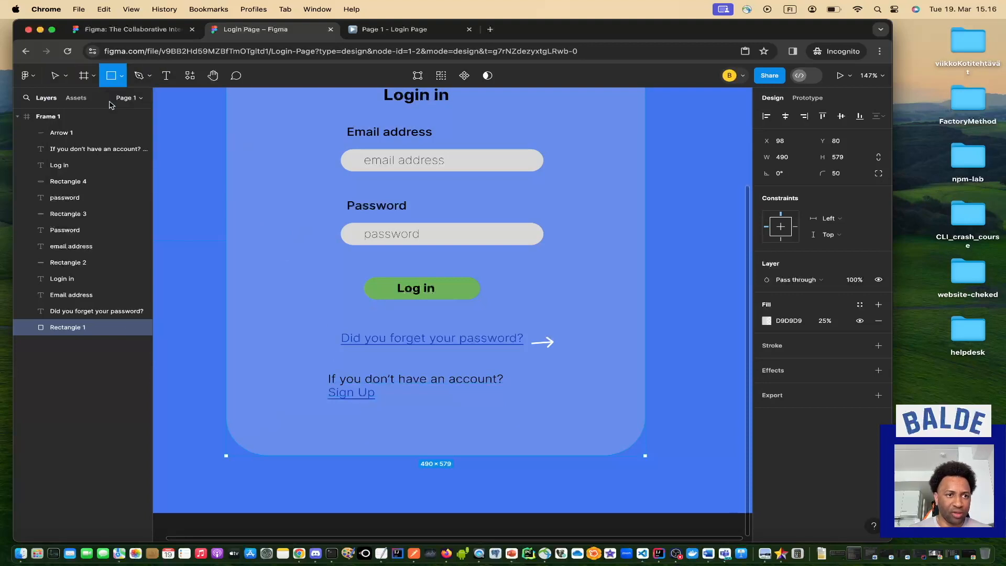
pyautogui.click(122, 77)
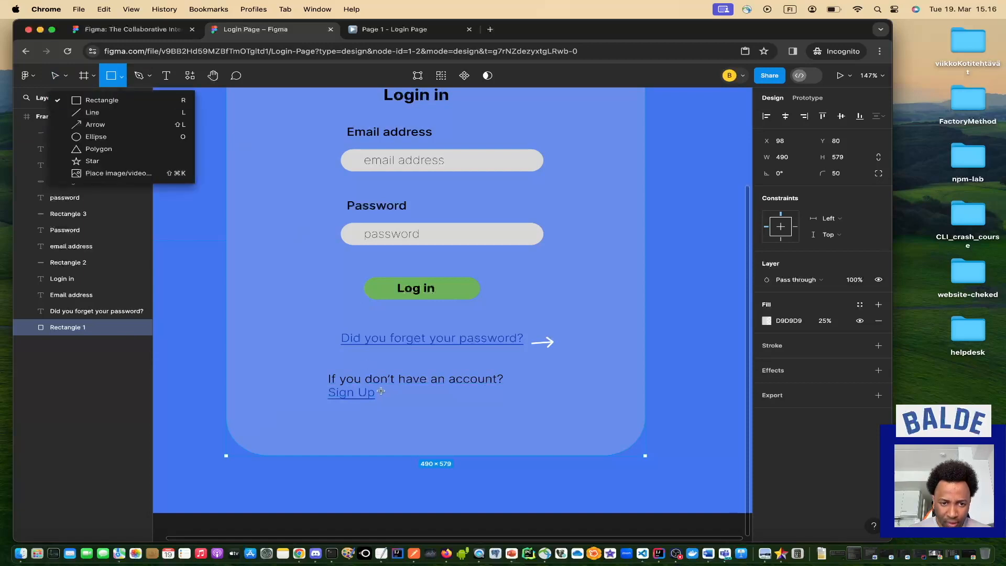
pyautogui.moveTo(379, 390); pyautogui.dragTo(398, 403)
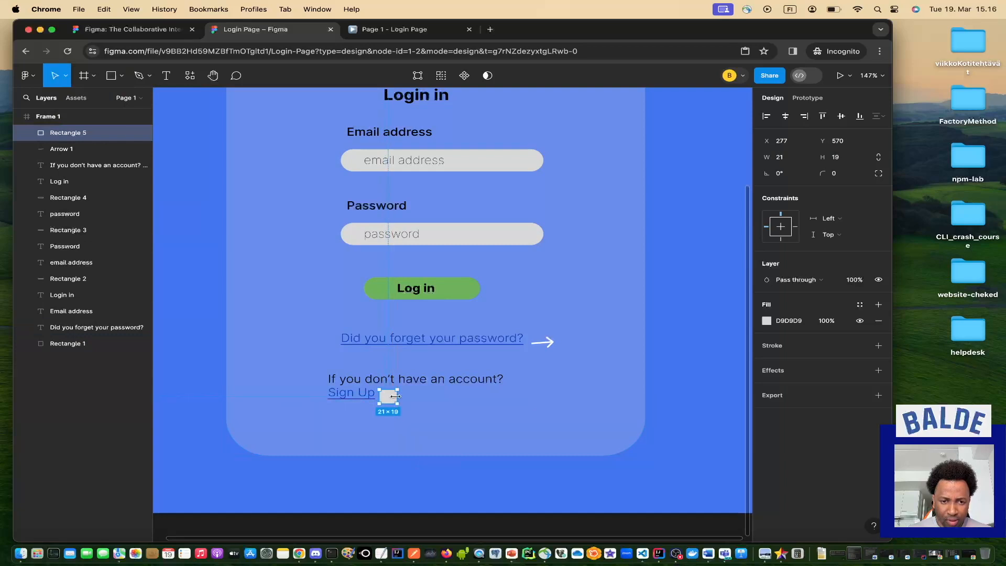
pyautogui.doubleClick(390, 398)
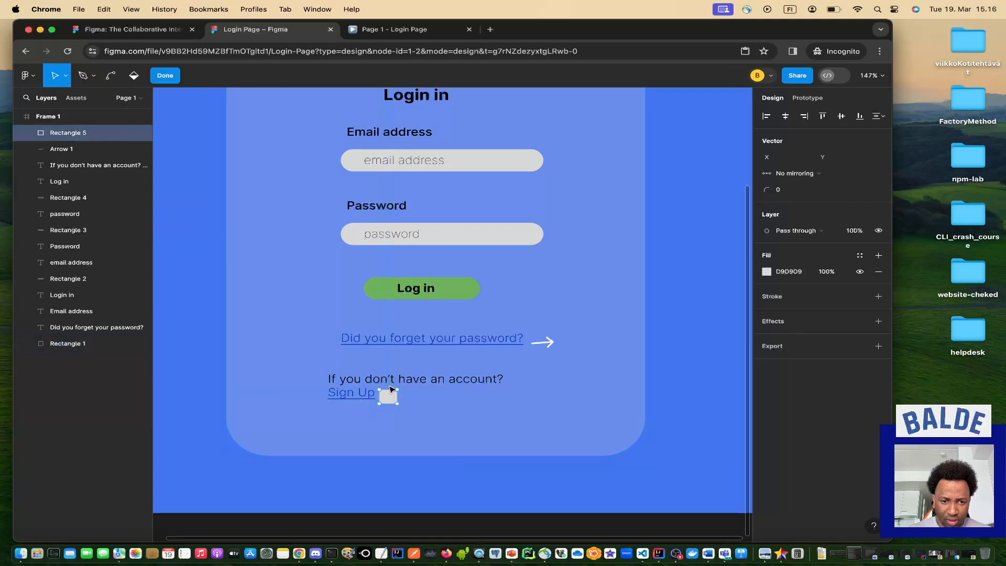
pyautogui.press('Escape')
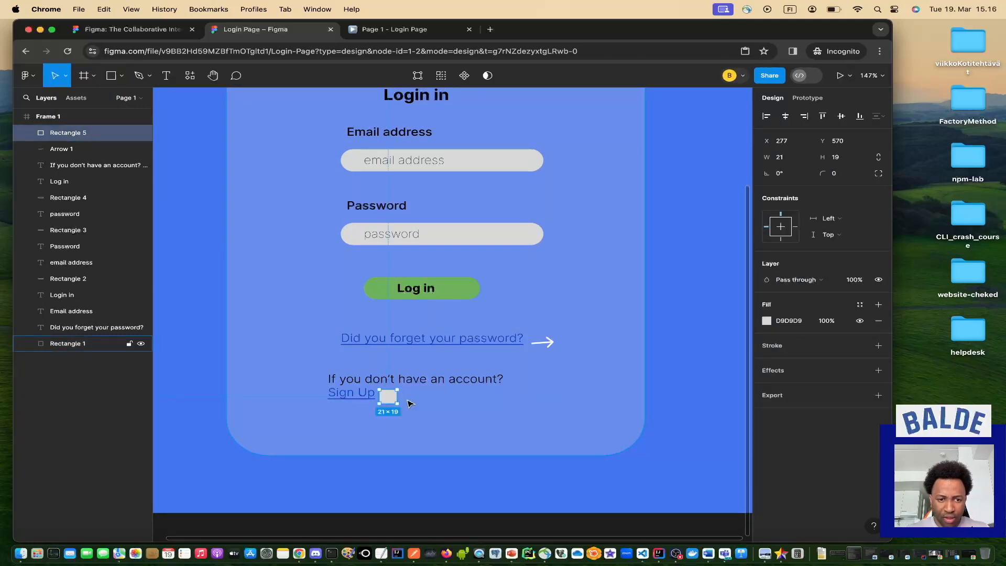
pyautogui.moveTo(388, 401); pyautogui.dragTo(389, 395)
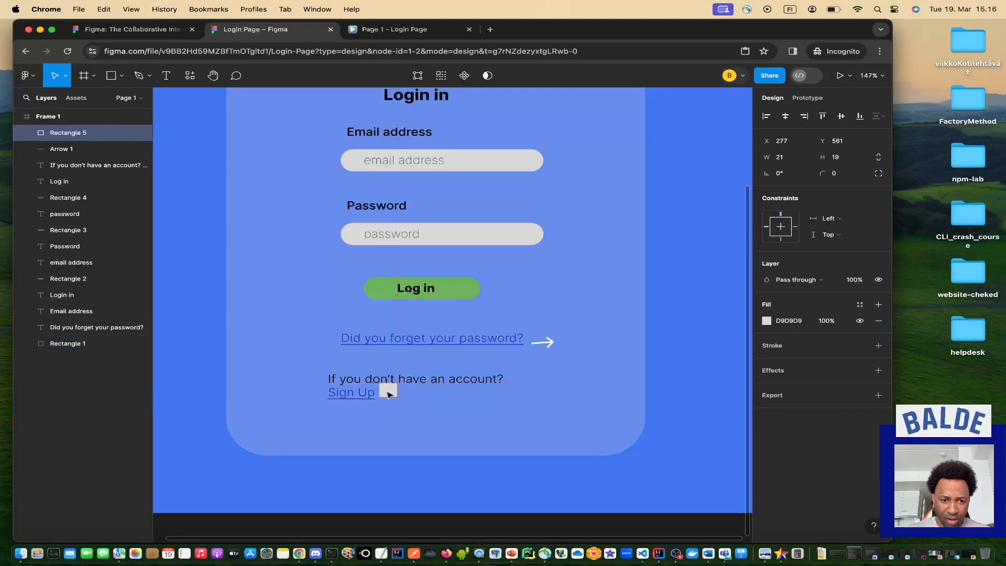
pyautogui.click(413, 406)
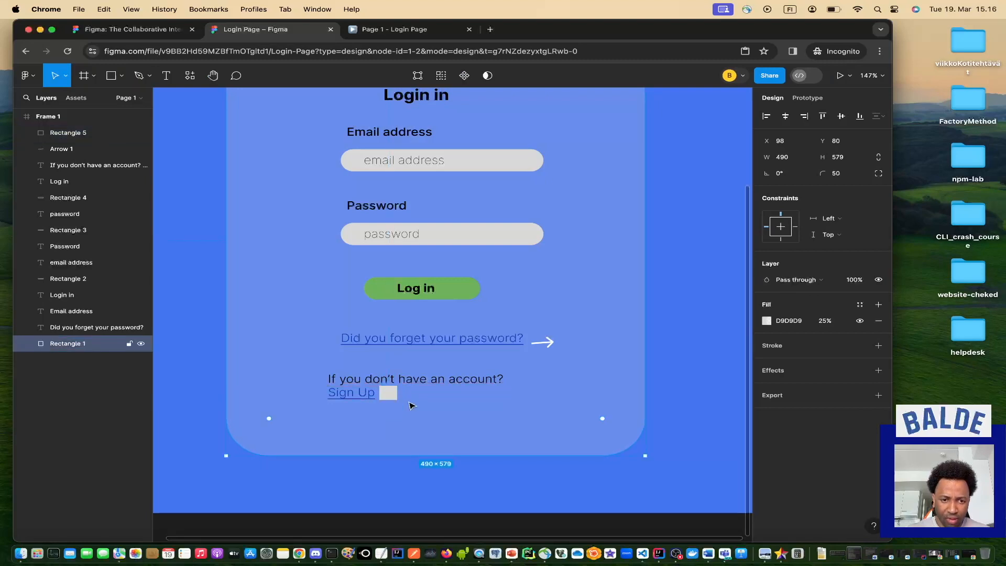
# Draw Arrow 2, a black 45° arrow pointing up-right, inside the grey box.
pyautogui.click(122, 76)
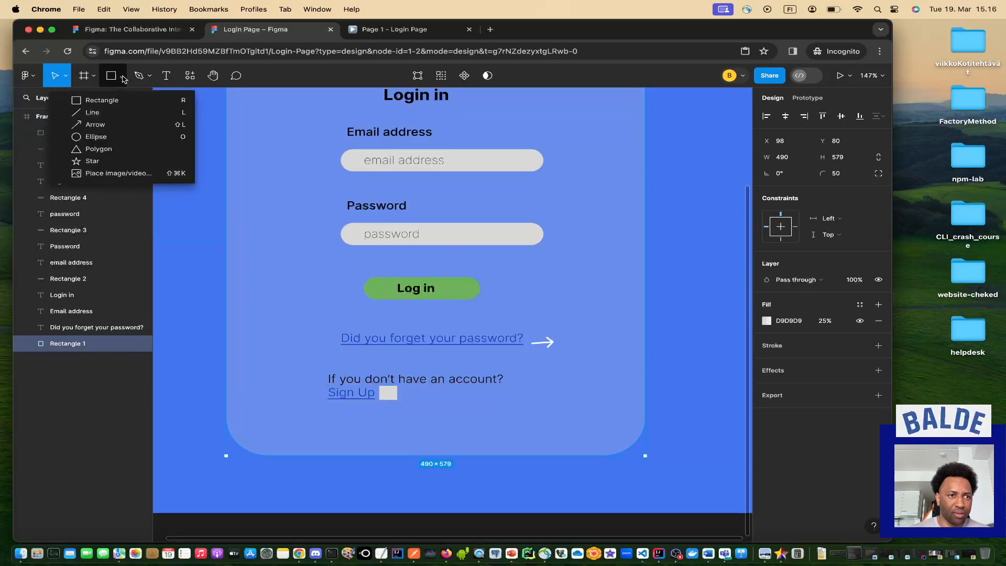
pyautogui.click(107, 130)
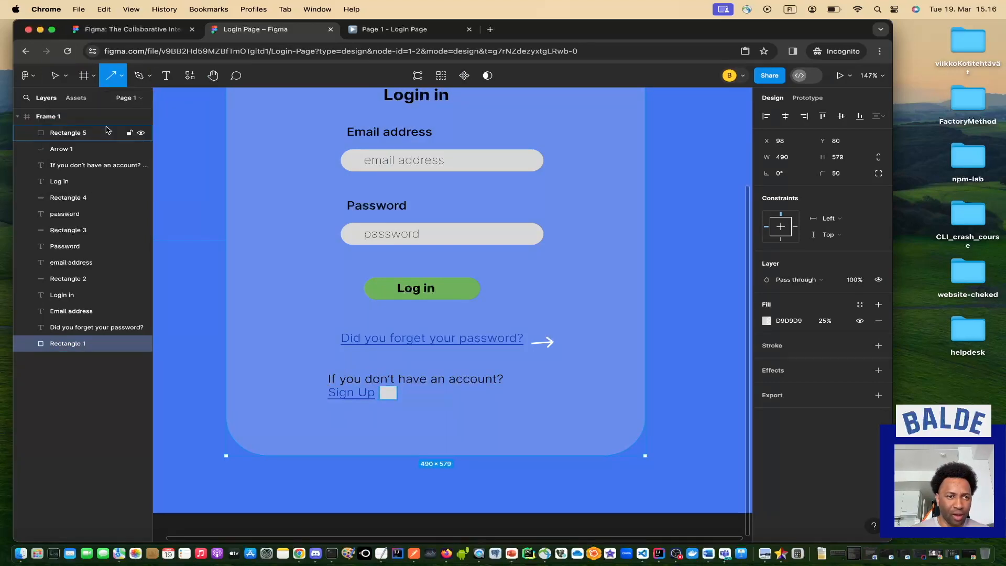
pyautogui.moveTo(381, 398); pyautogui.dragTo(393, 389)
pyautogui.click(388, 401)
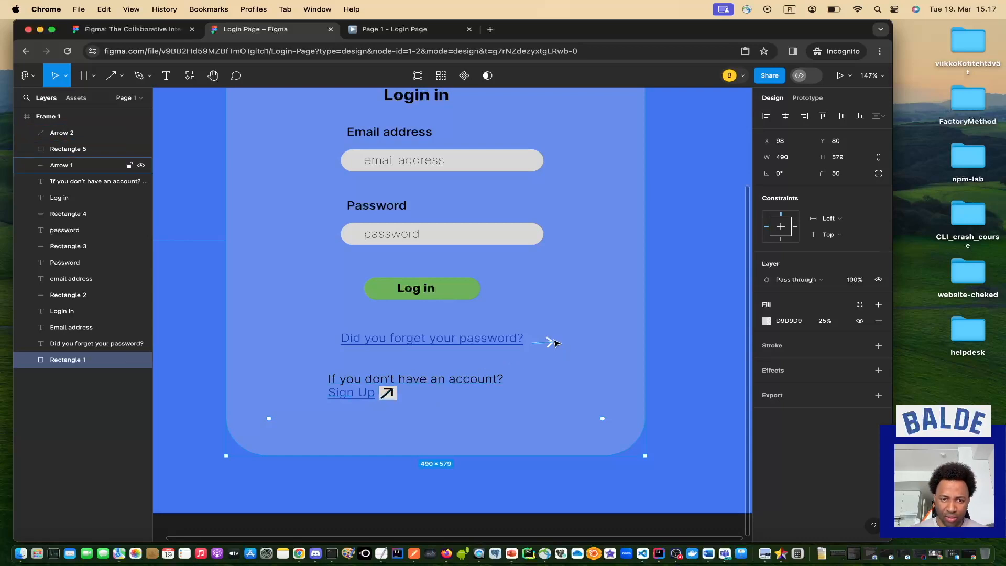
pyautogui.click(388, 33)
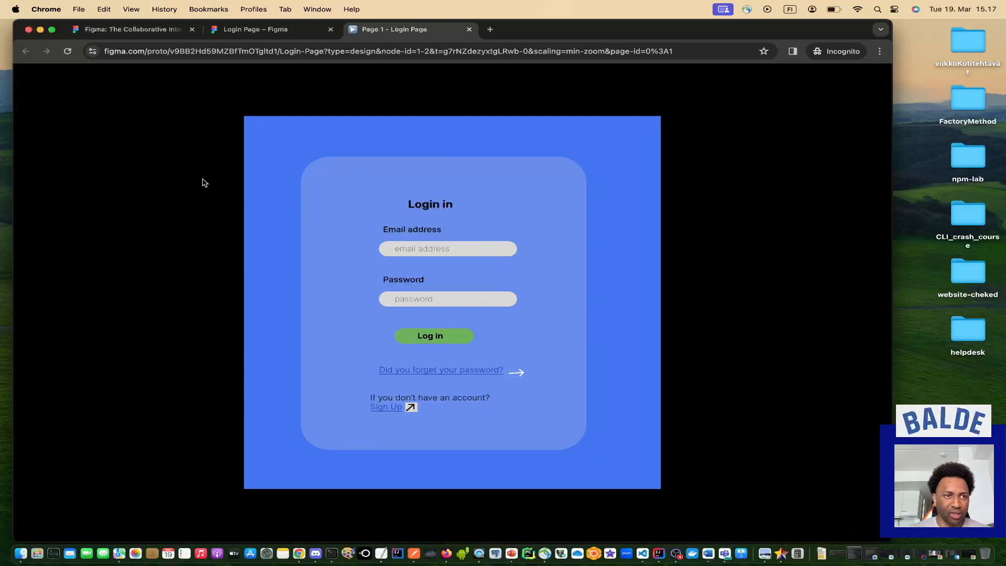
pyautogui.click(257, 30)
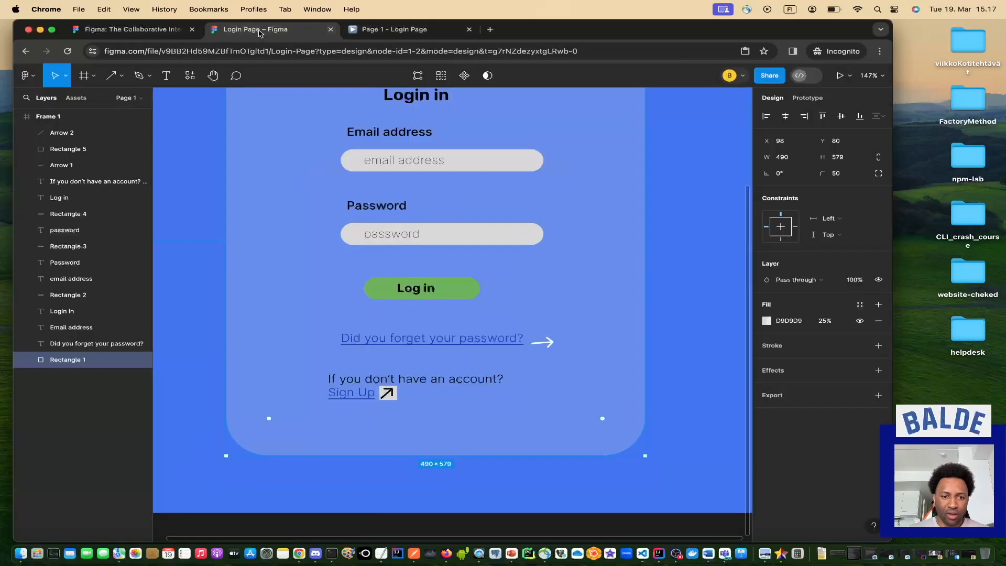
pyautogui.click(391, 398)
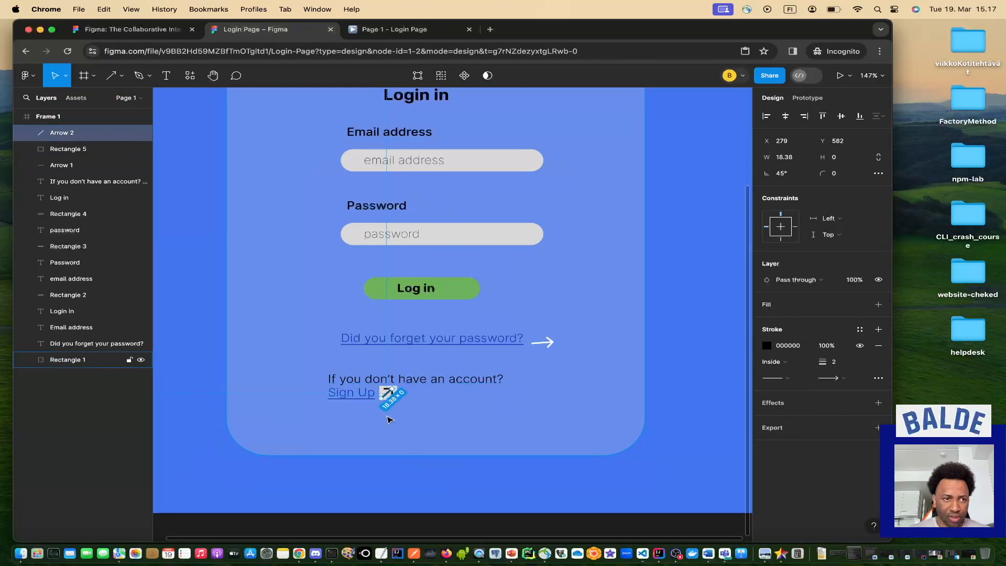
# Lower Rectangle 5's D9D9D9 fill opacity to 53%.
pyautogui.click(419, 438)
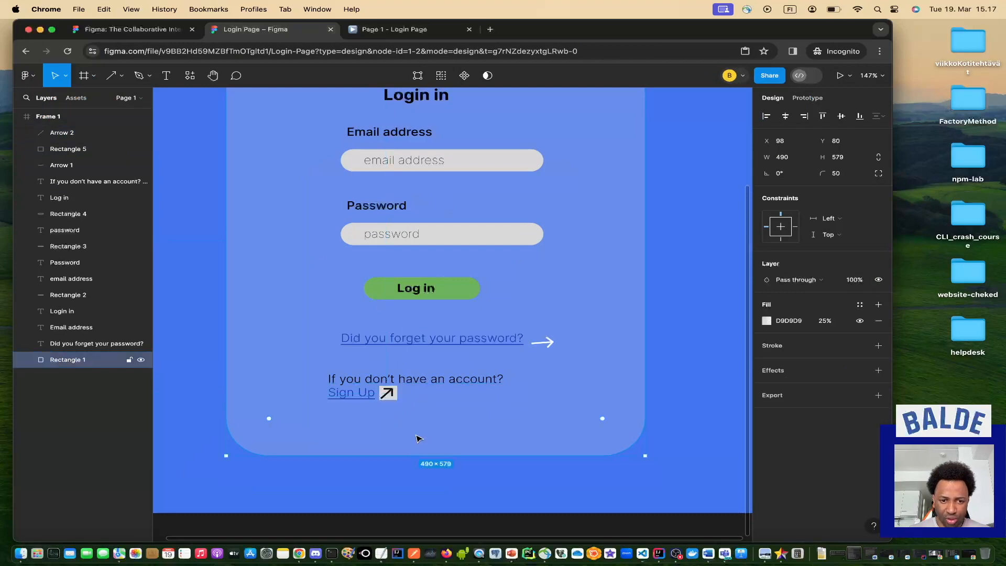
pyautogui.click(392, 395)
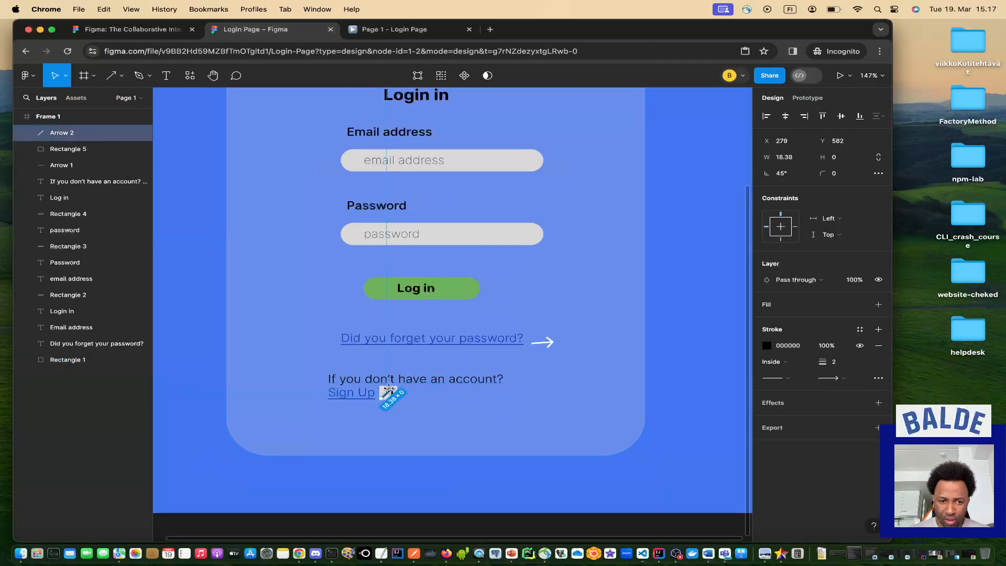
pyautogui.scroll(5, 388, 392)
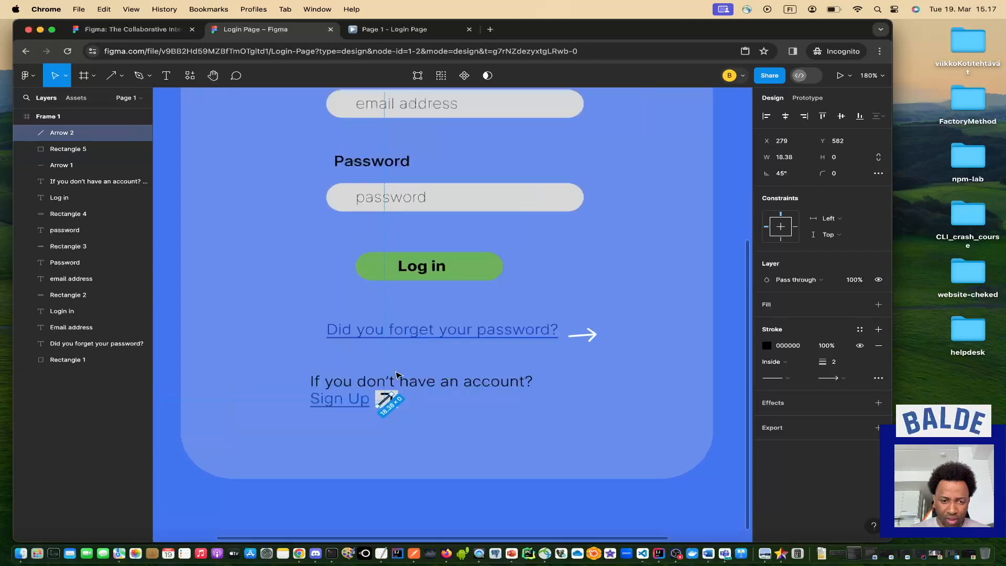
pyautogui.click(413, 436)
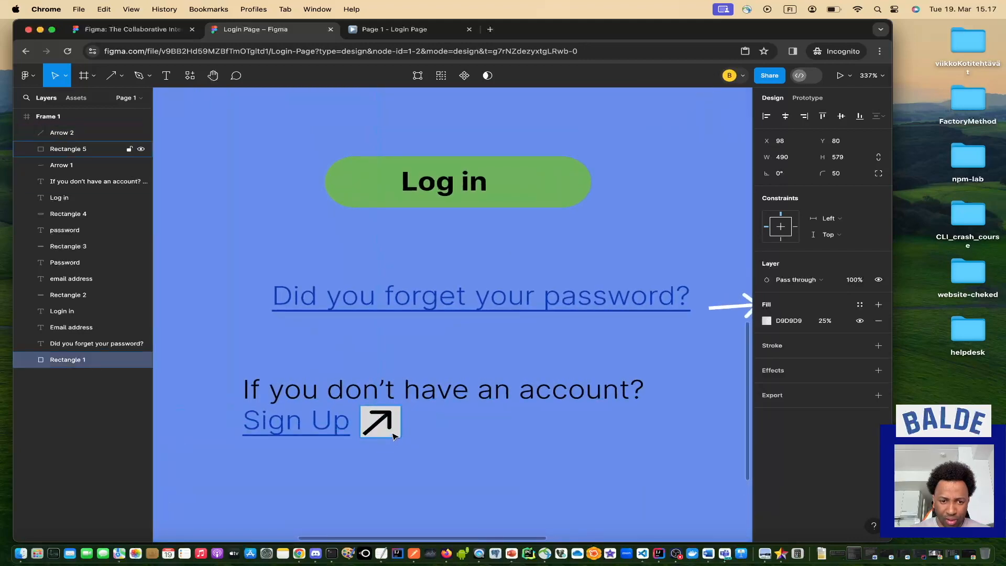
pyautogui.click(394, 436)
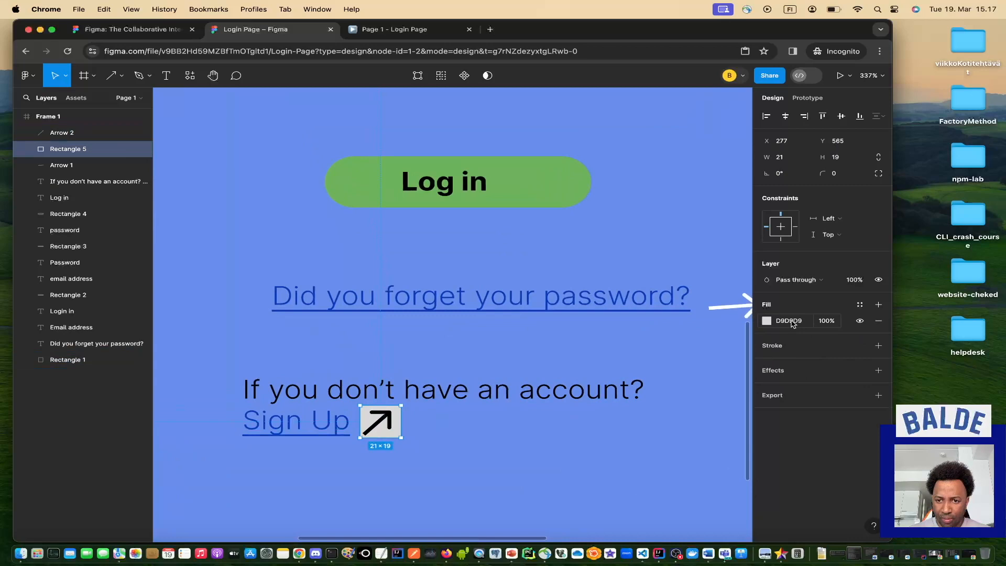
pyautogui.click(827, 323)
pyautogui.click(767, 321)
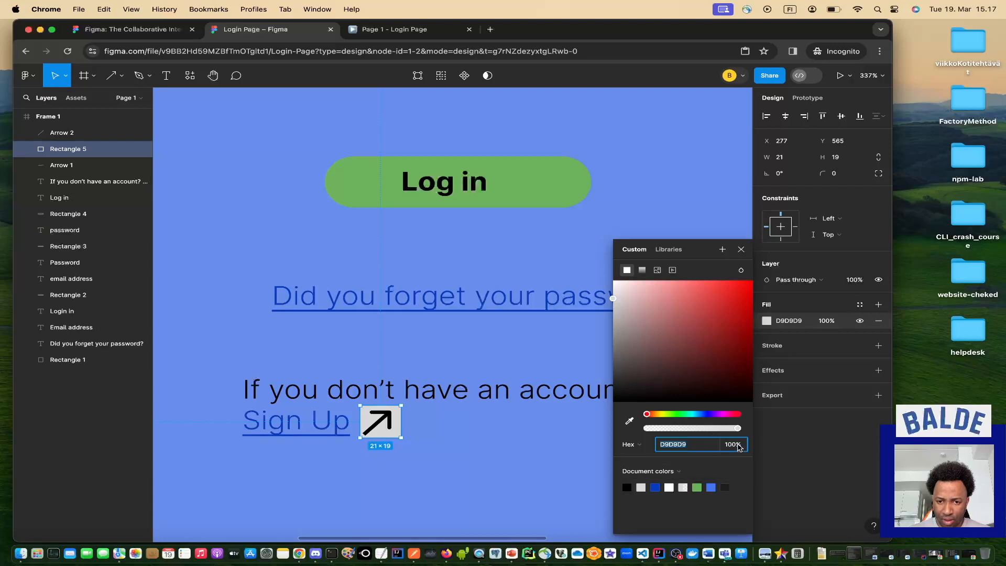
pyautogui.moveTo(737, 428); pyautogui.dragTo(695, 432)
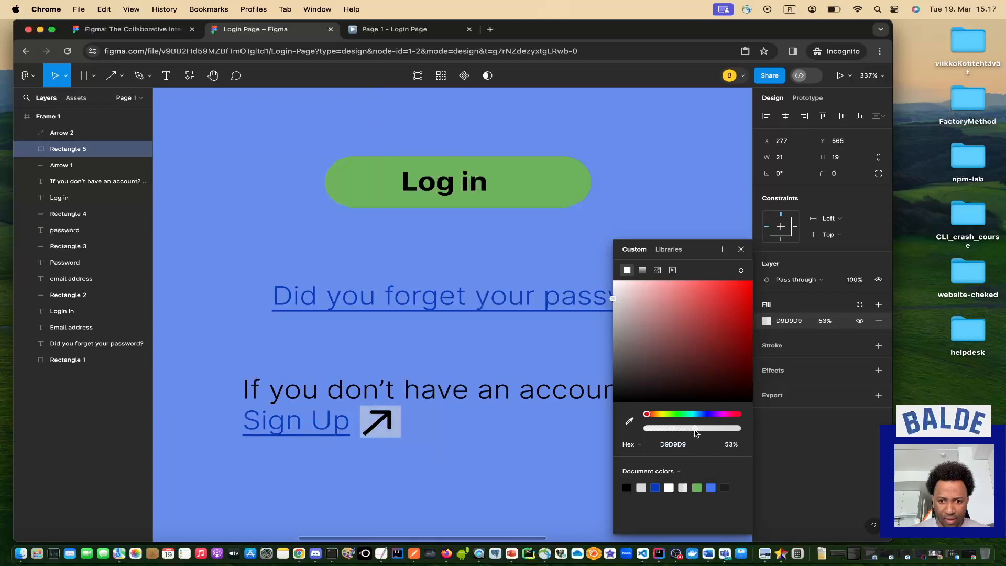
pyautogui.click(534, 459)
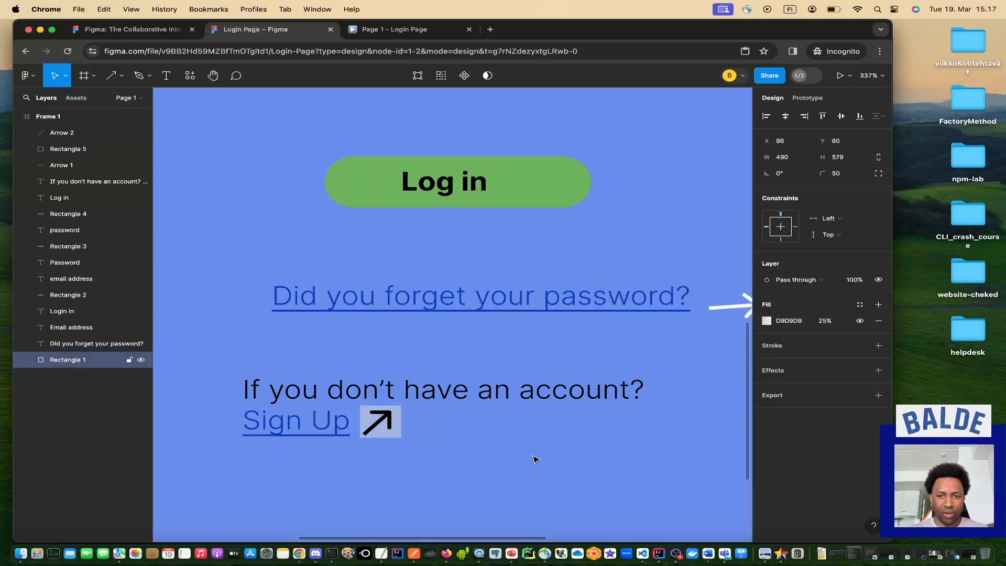
# Select Arrow 1 and apply a document colour to its stroke.
pyautogui.click(725, 308)
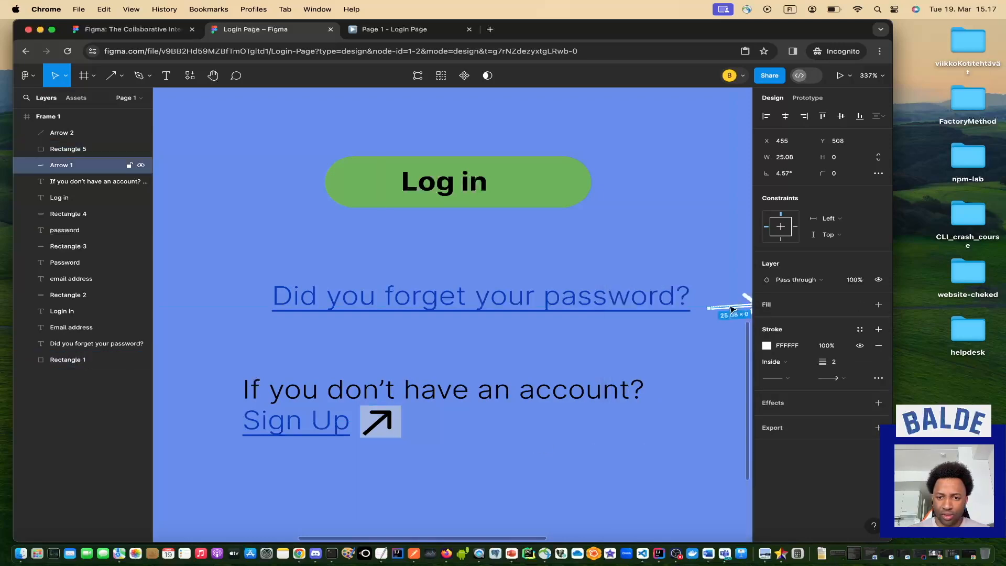
pyautogui.hscroll(3, 732, 309)
pyautogui.scroll(-1, 732, 309)
pyautogui.hscroll(2, 732, 309)
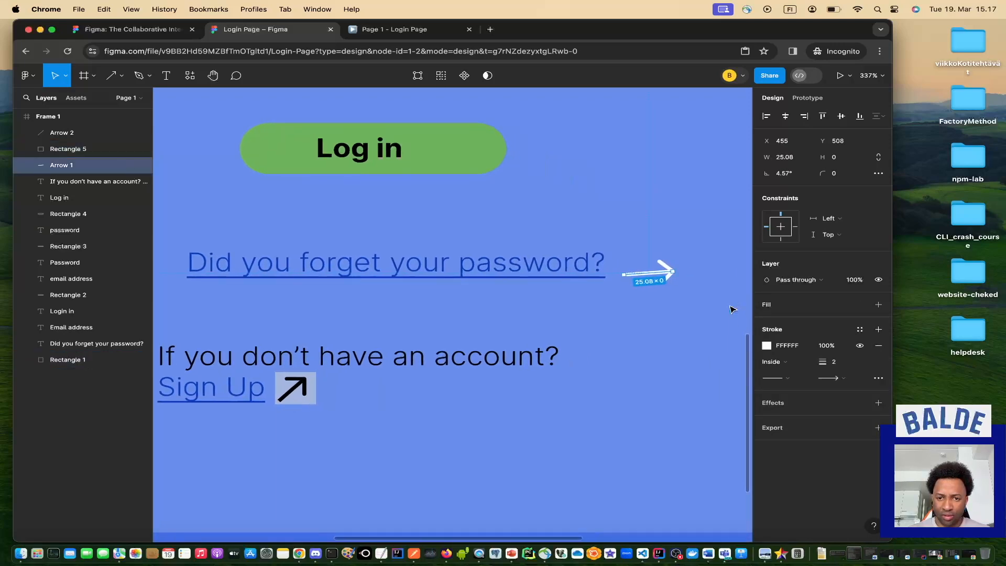
pyautogui.click(767, 346)
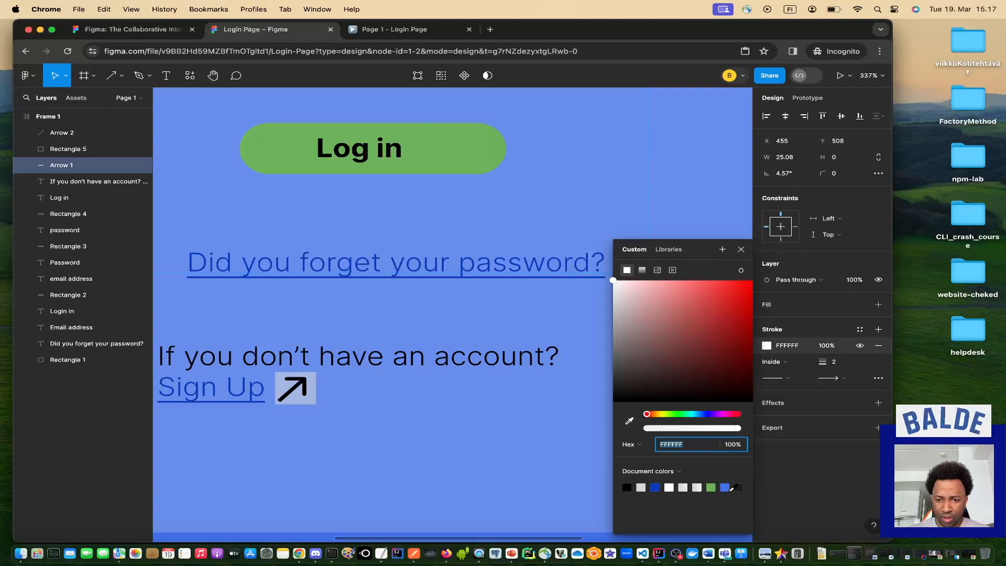
pyautogui.click(726, 488)
pyautogui.click(549, 465)
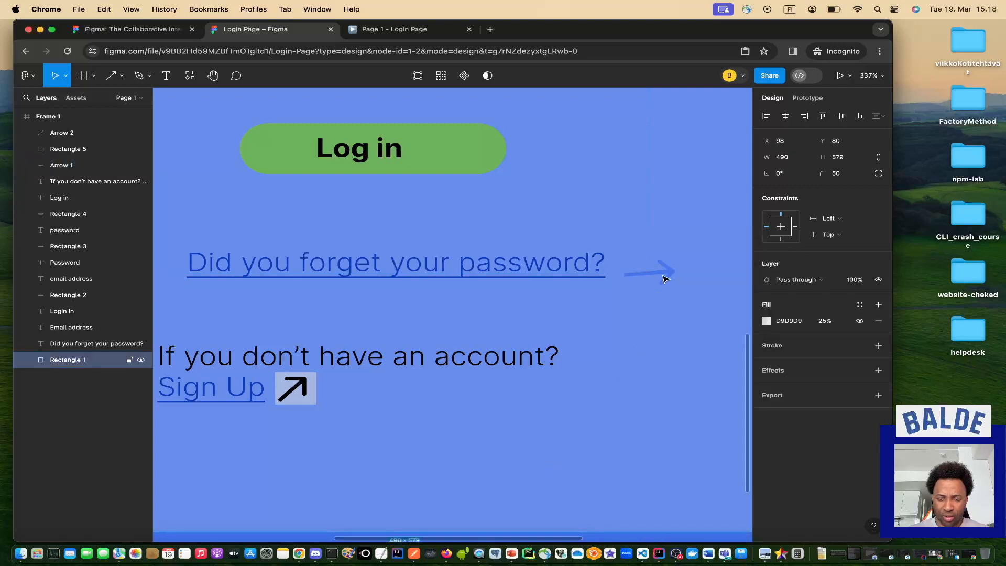
# Drag Arrow 1's end point until it lies level at 0° with a 25 px length.
pyautogui.click(666, 270)
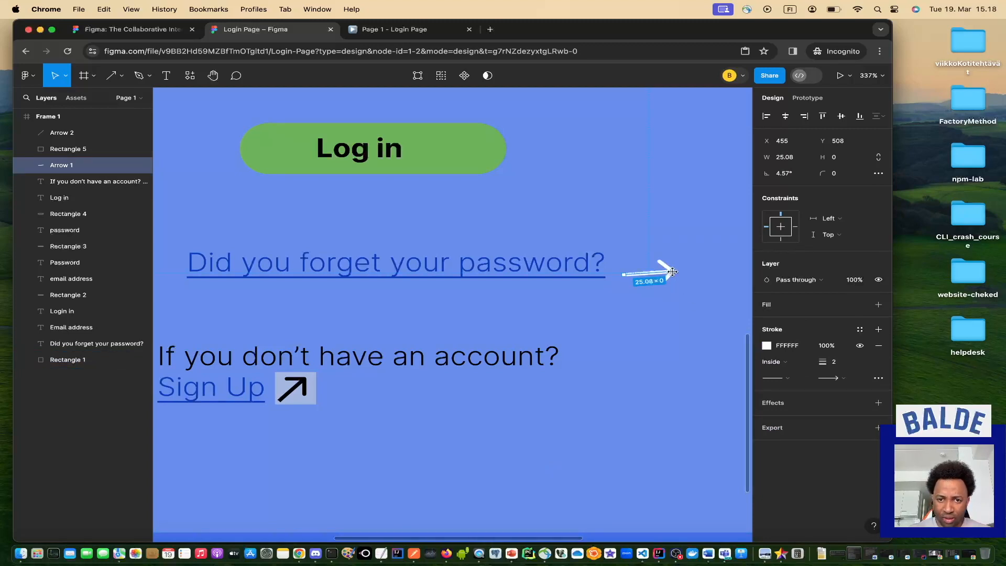
pyautogui.hscroll(3, 674, 274)
pyautogui.scroll(5, 602, 266)
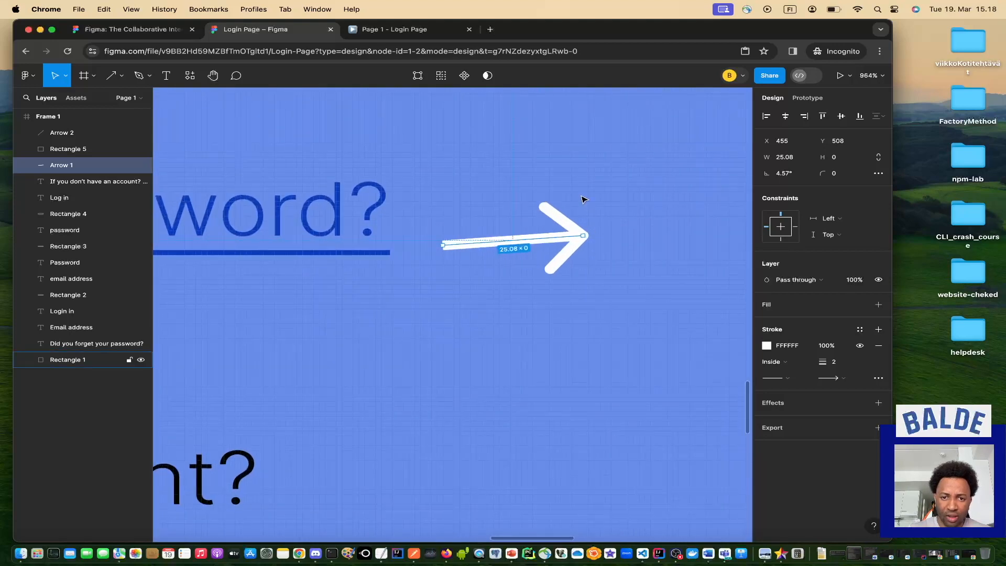
pyautogui.moveTo(583, 235); pyautogui.dragTo(583, 244)
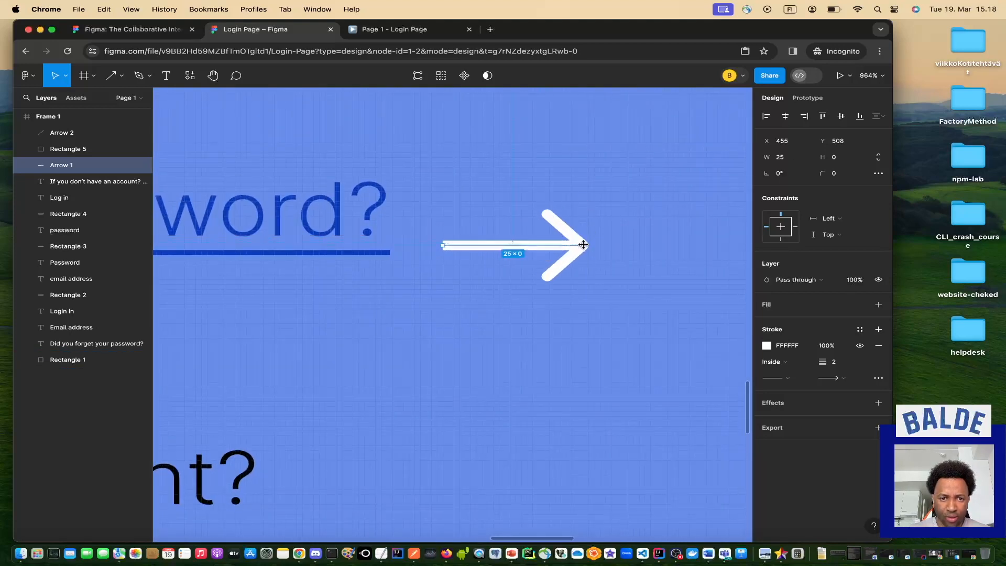
pyautogui.click(555, 306)
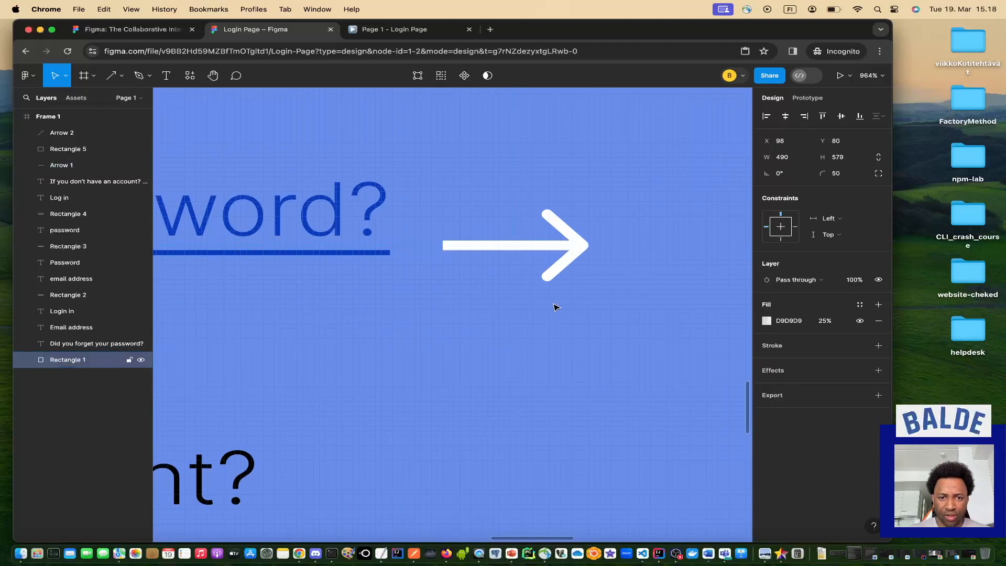
pyautogui.scroll(-5, 555, 306)
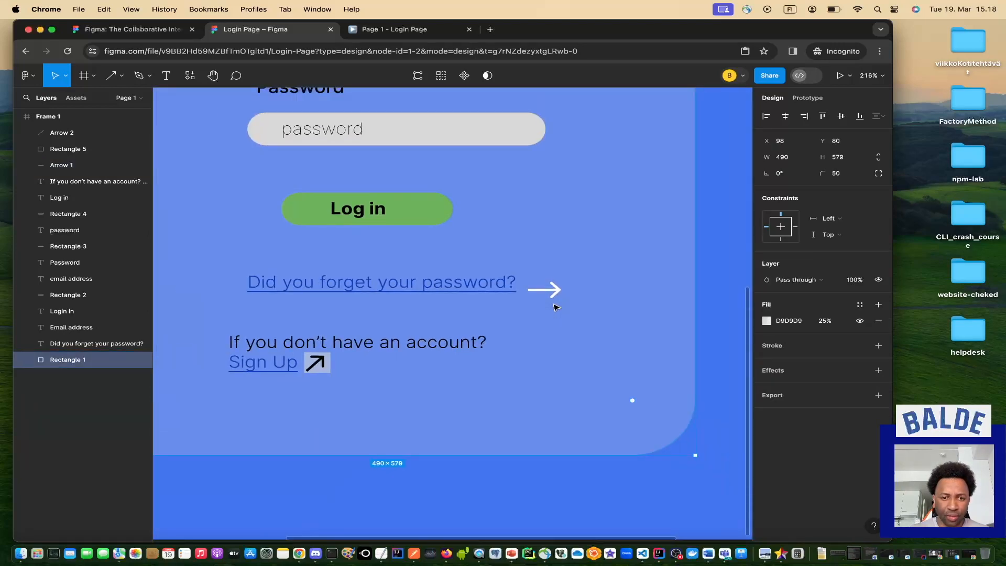
pyautogui.scroll(-1, 555, 306)
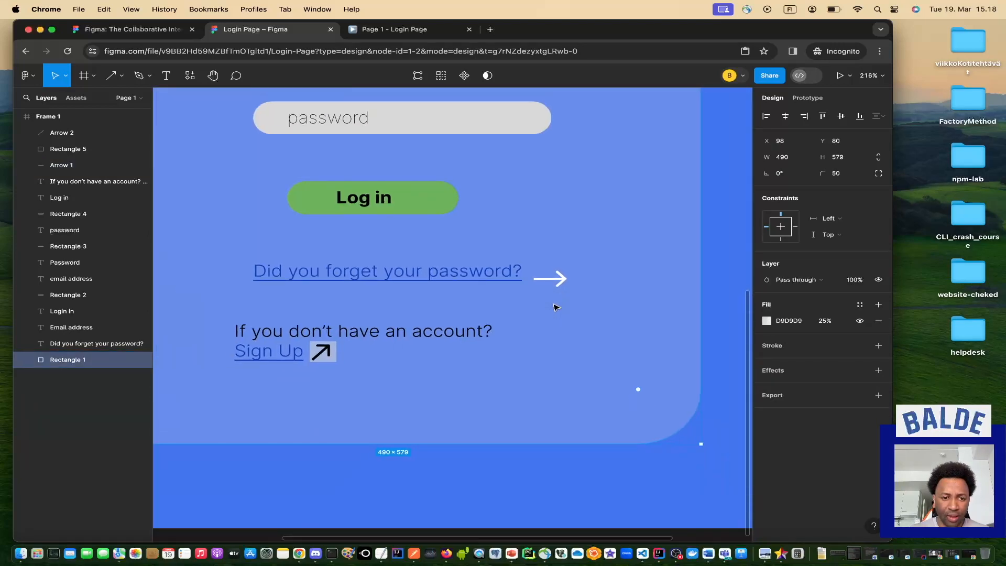
pyautogui.click(409, 30)
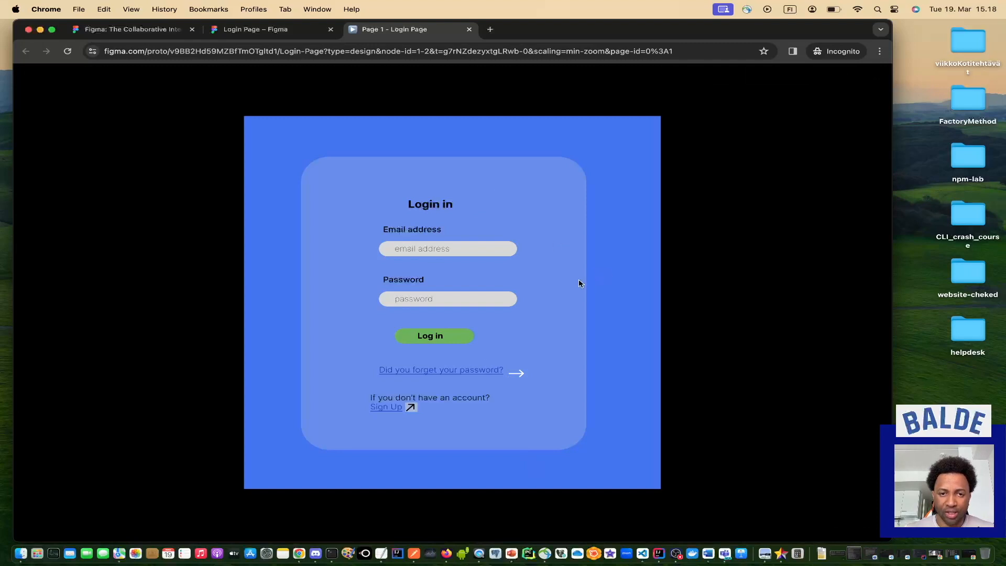
pyautogui.click(277, 33)
pyautogui.scroll(-5, 375, 363)
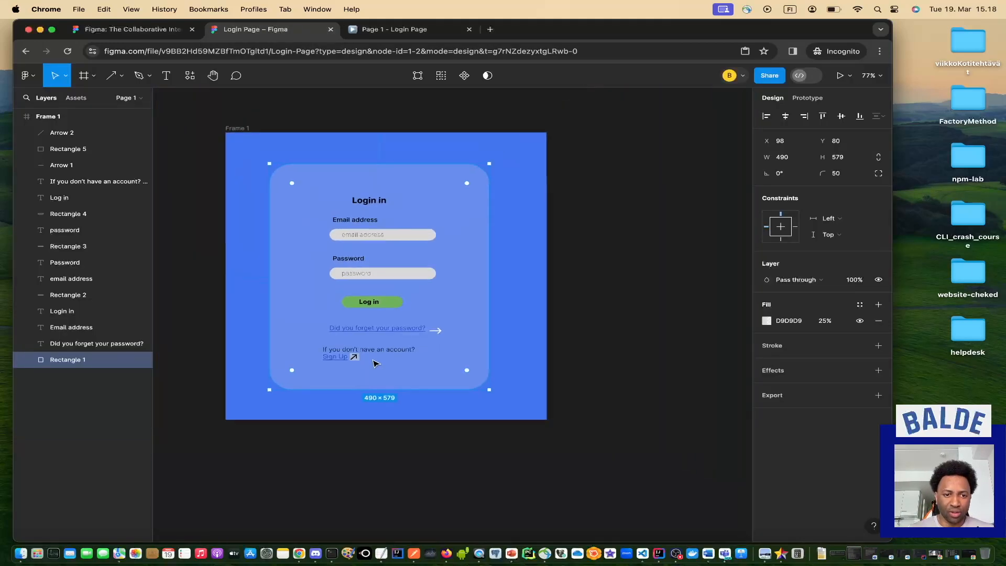
pyautogui.hscroll(-3, 374, 362)
pyautogui.click(389, 412)
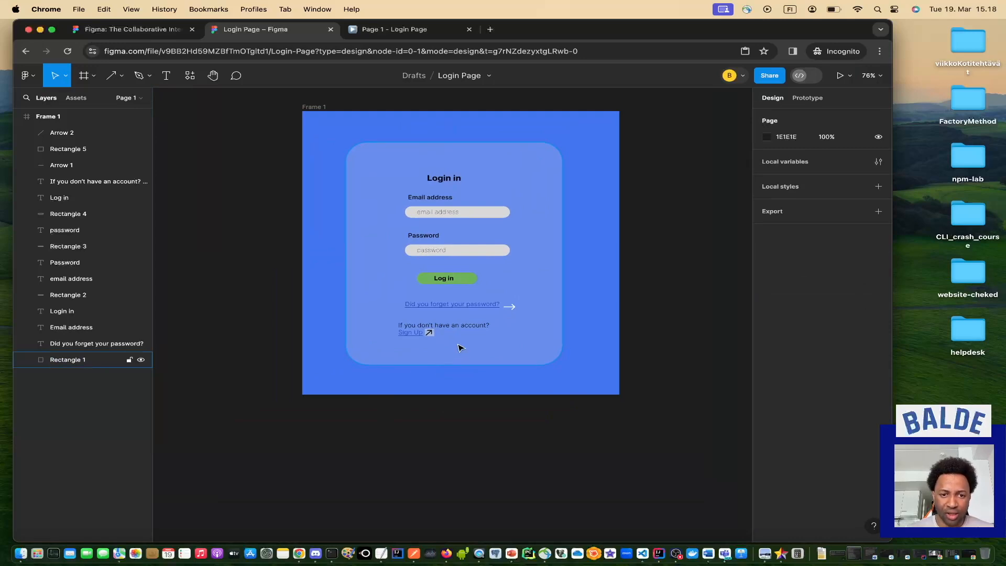
pyautogui.scroll(3, 459, 346)
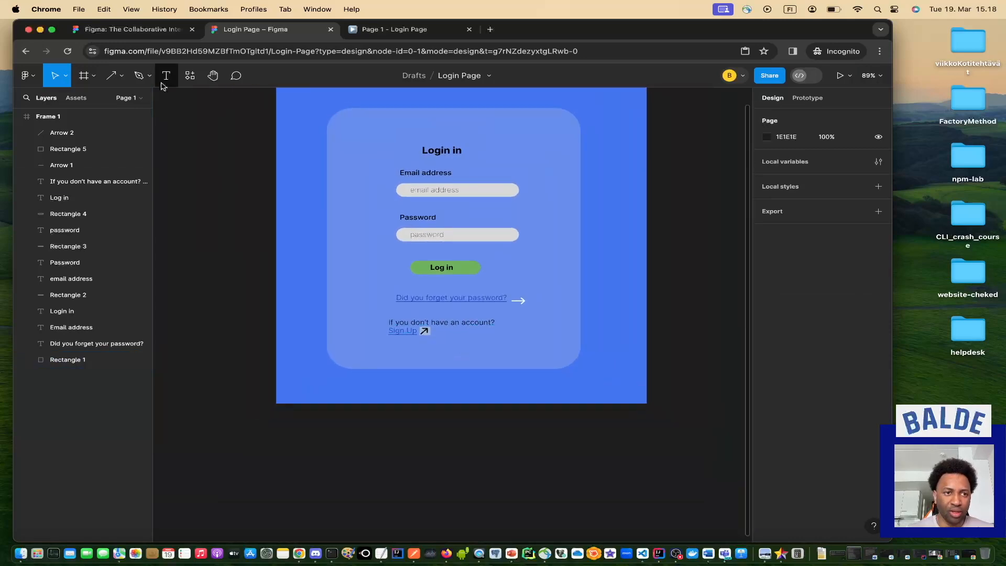
pyautogui.click(121, 79)
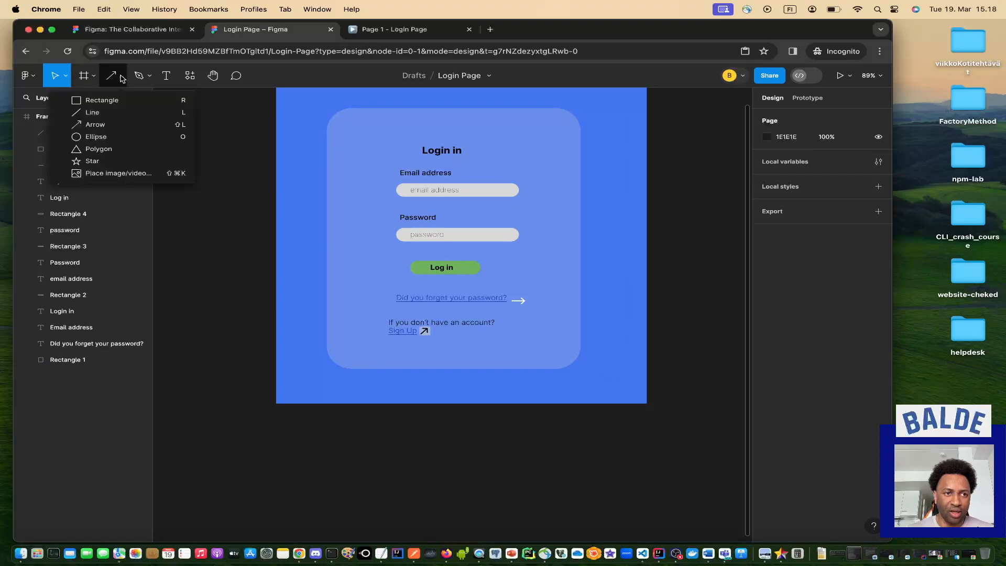
pyautogui.click(110, 150)
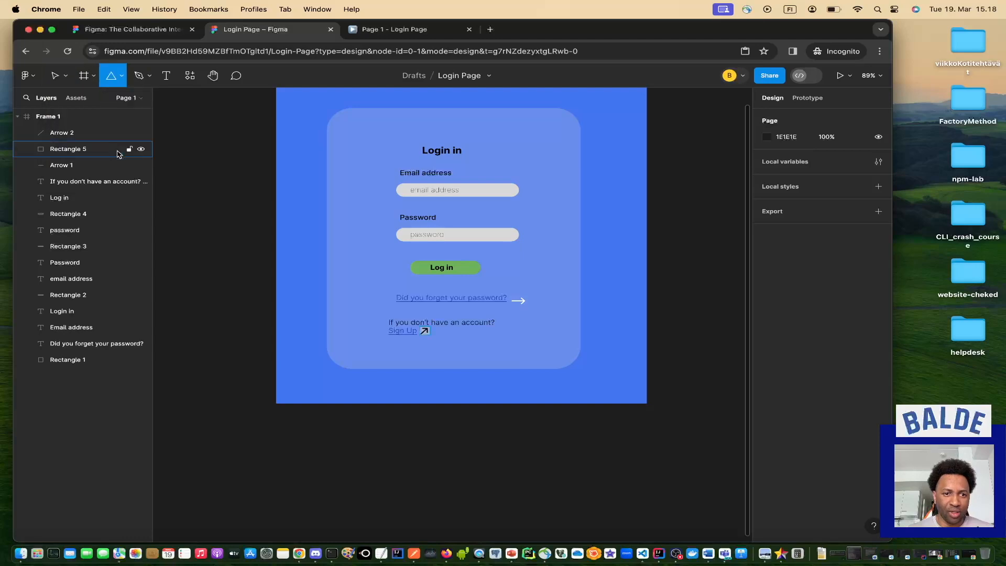
pyautogui.moveTo(341, 266); pyautogui.dragTo(374, 304)
pyautogui.click(375, 324)
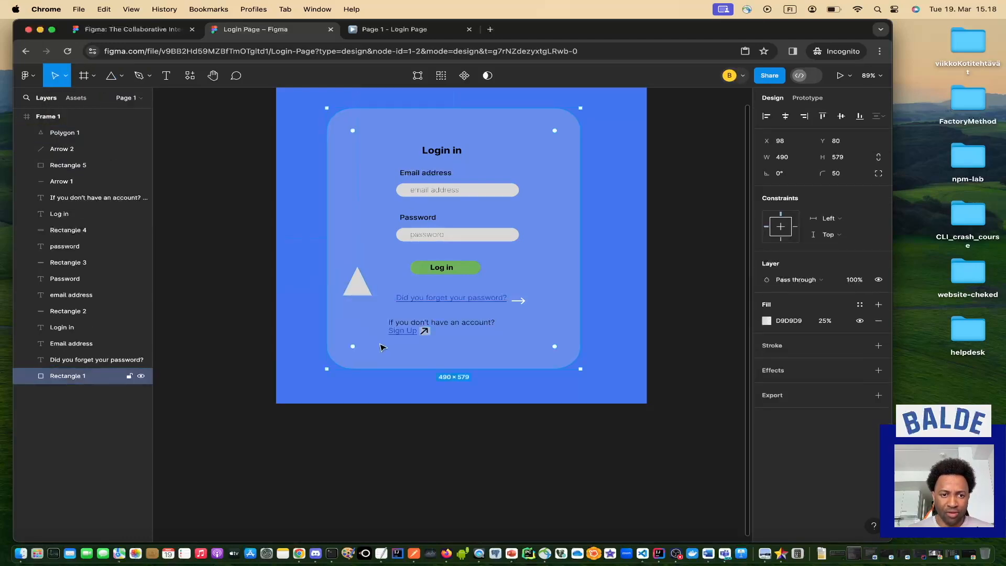
pyautogui.click(364, 291)
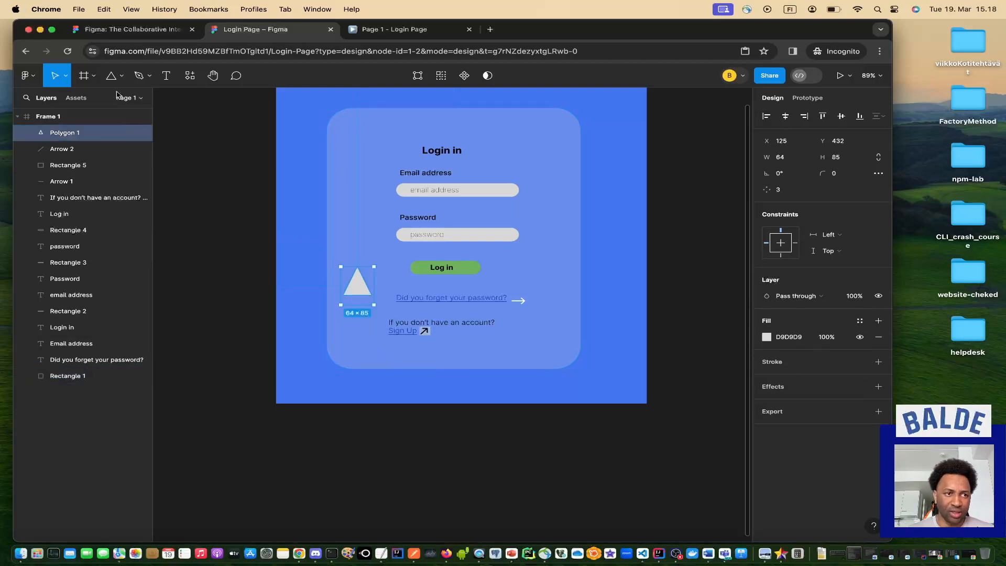
pyautogui.click(30, 77)
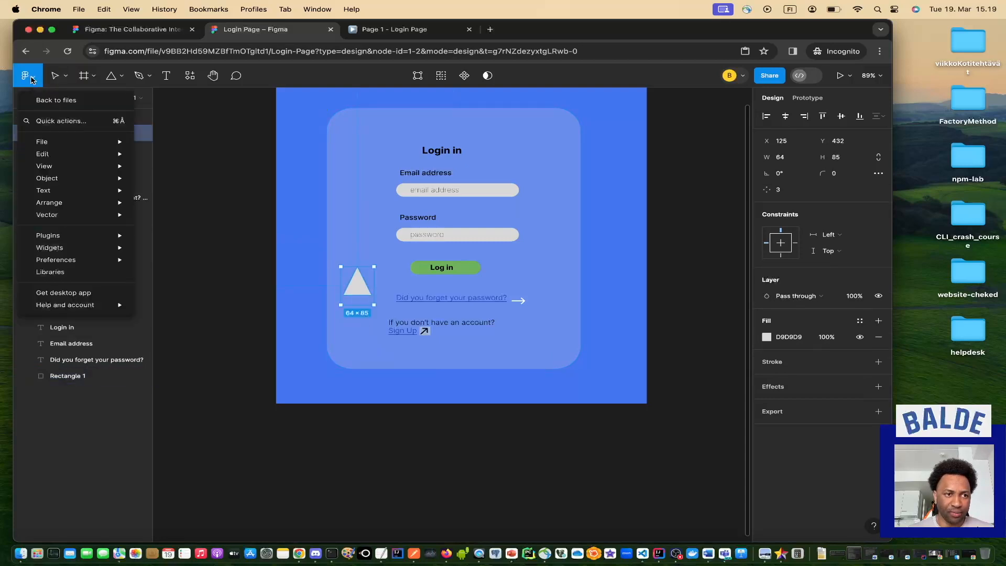
pyautogui.moveTo(53, 156)
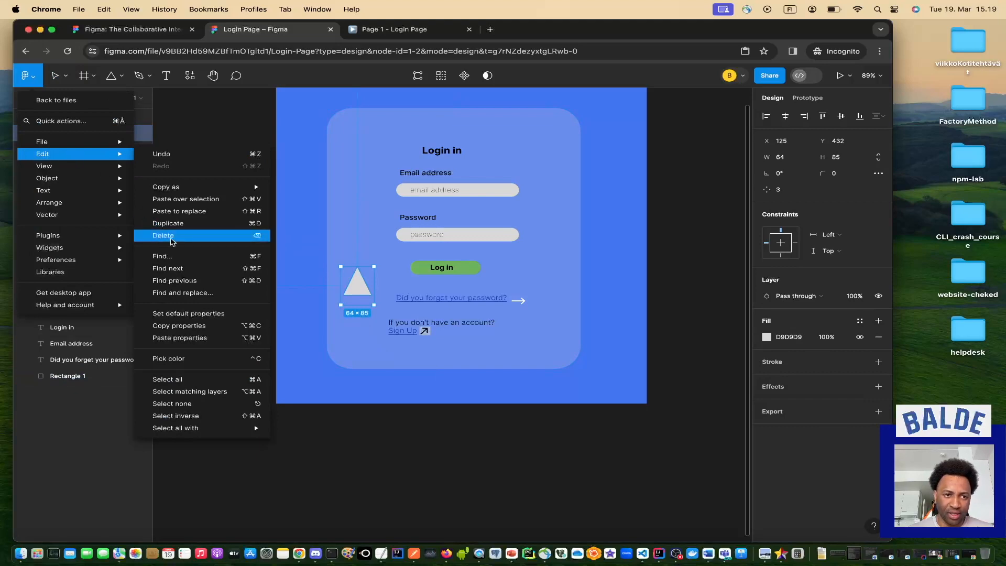
pyautogui.click(171, 239)
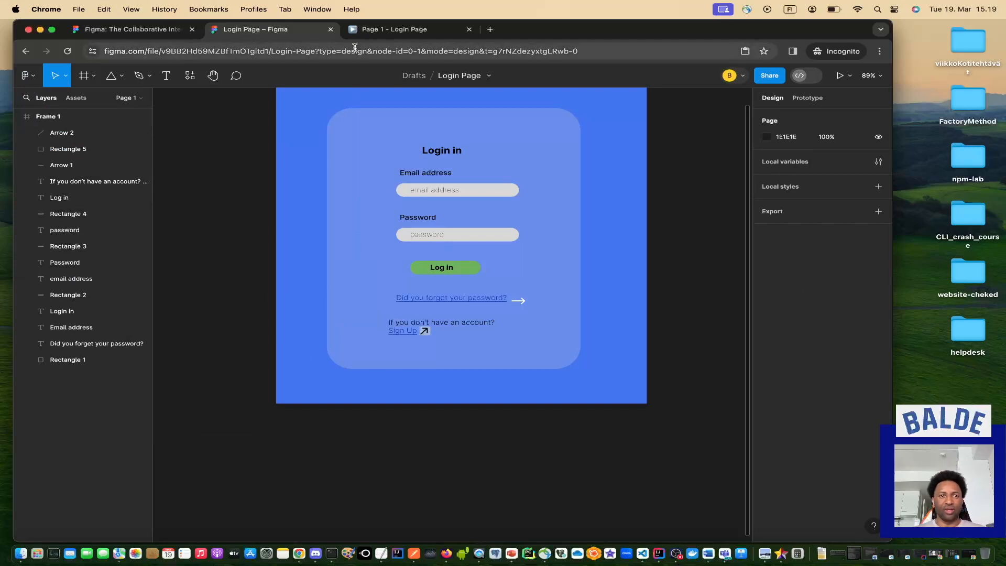
# View the Page 1 - Login Page prototype, then show all desktop windows in Mission Control.
pyautogui.click(379, 31)
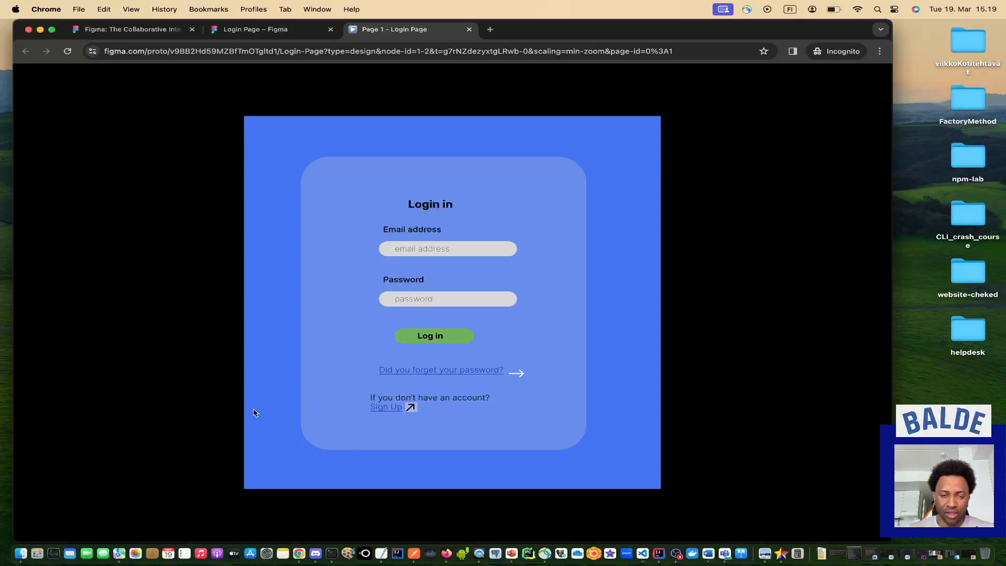
pyautogui.hotkey('ctrl', 'Up')
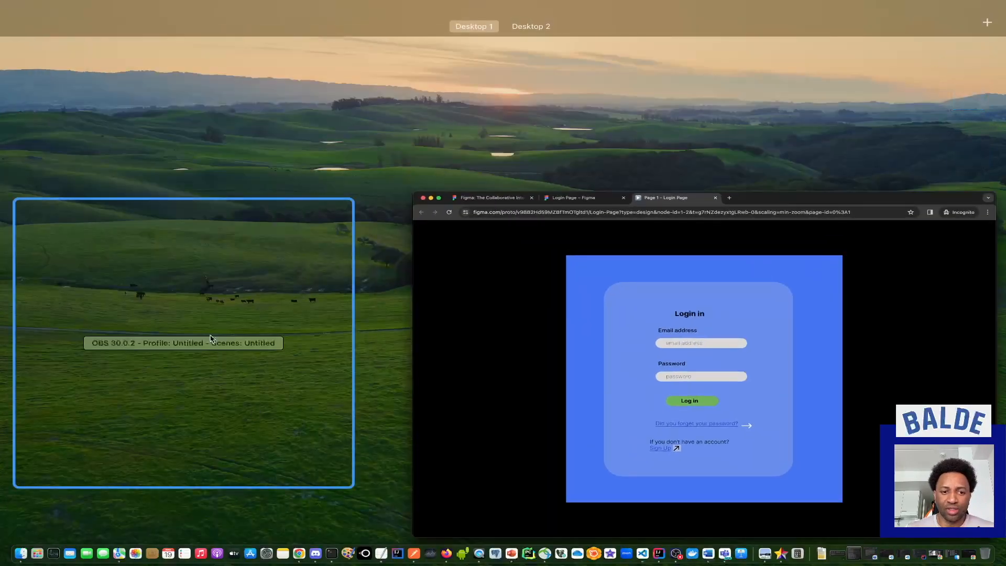